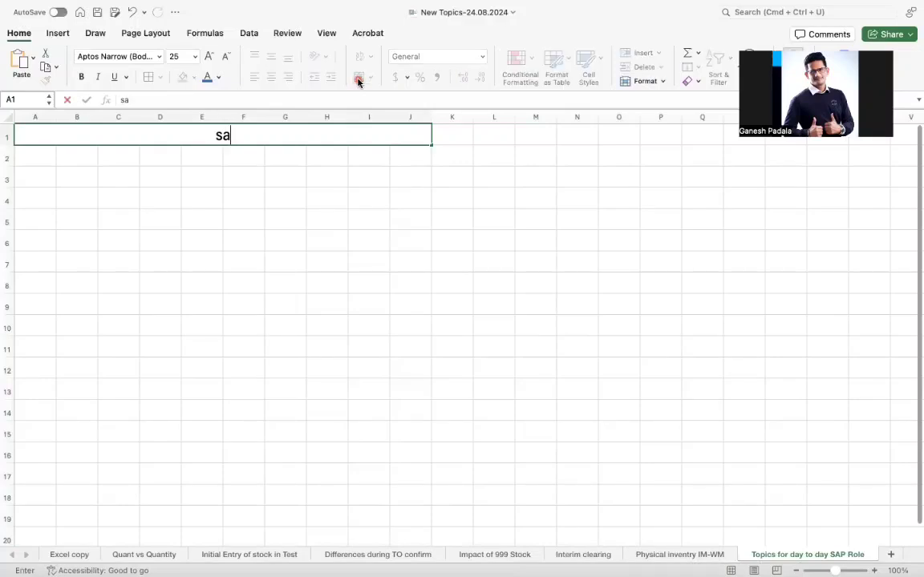
- Type 'SAP Consultant Day to Day Activities in Support' into merged cell A1, correcting typos
key(BackSpace)
key(BackSpace)
text(SAP Consult)
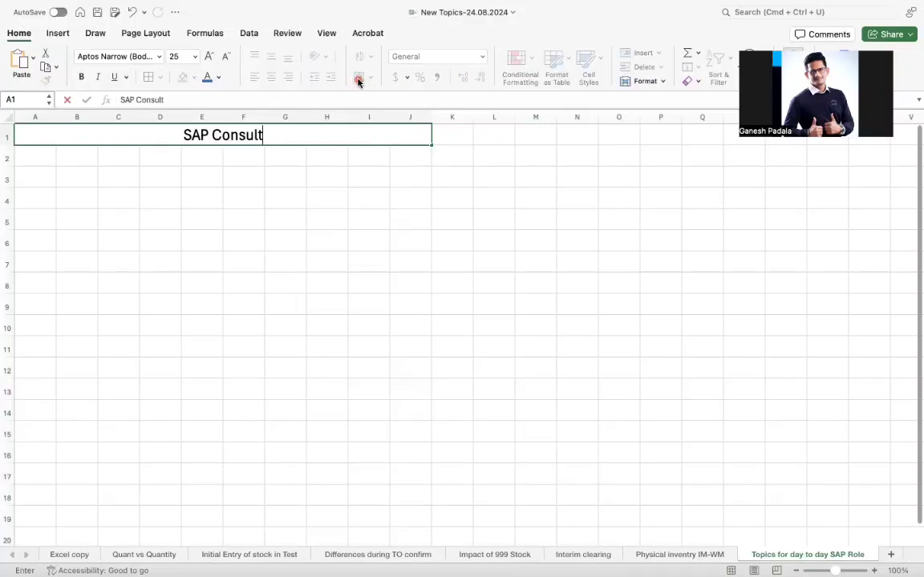
text(ant Regular)
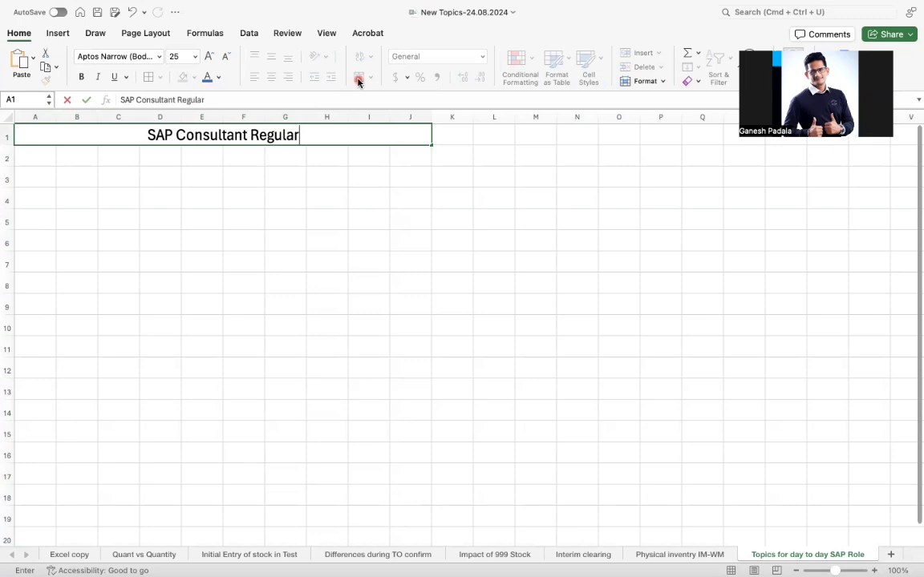
key(BackSpace)
key(BackSpace)
key(BackSpace)
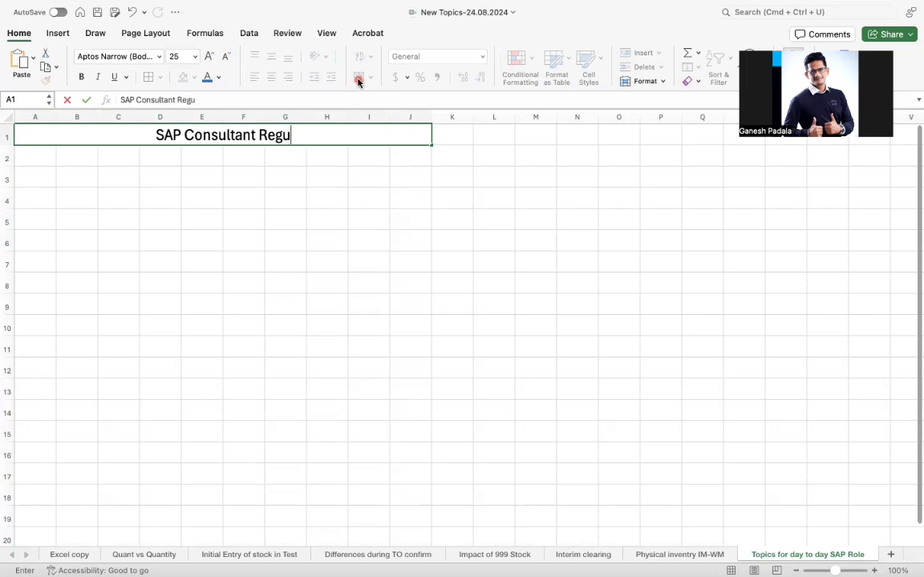
key(BackSpace)
key(BackSpace)
key(BackSpace)
key(BackSpace)
text(D)
key(BackSpace)
text(D)
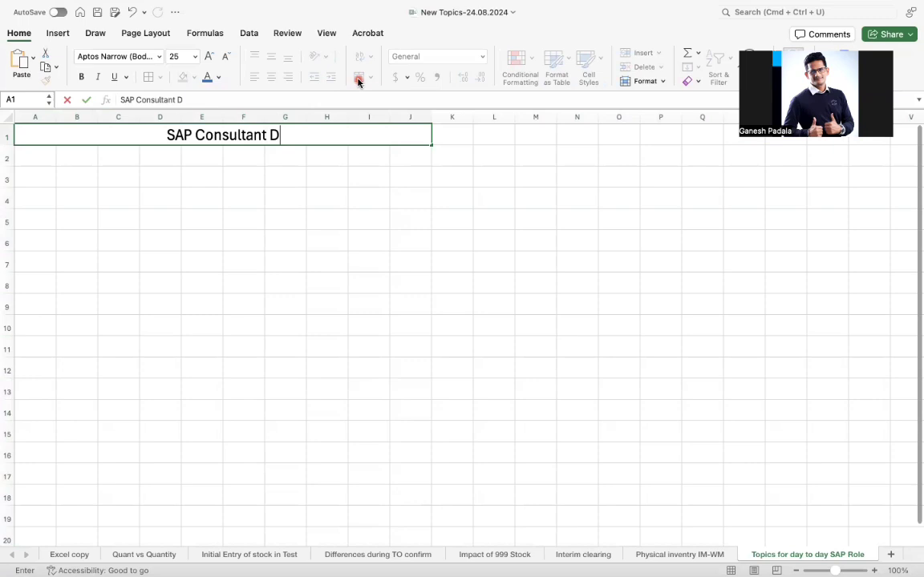
text(ay)
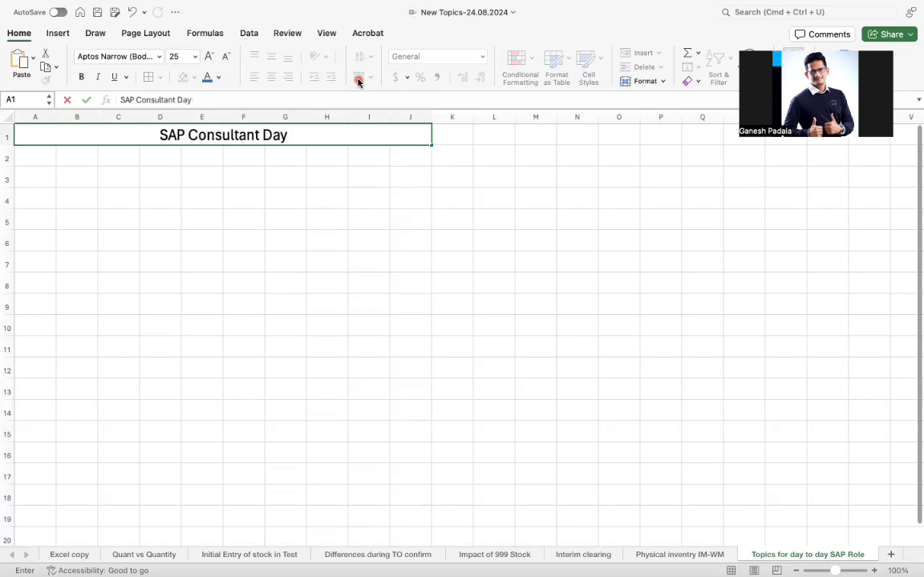
text( to Day AC)
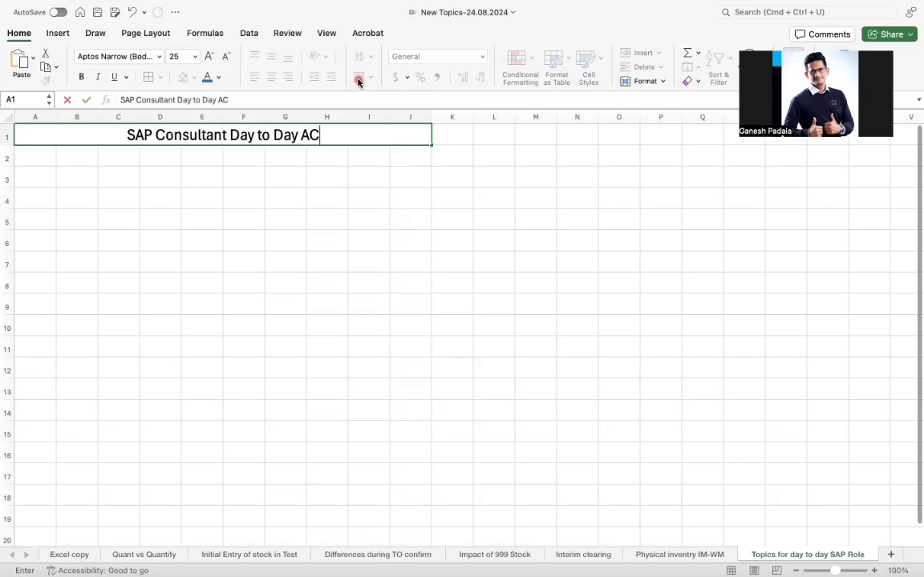
key(BackSpace)
text(ctivities in)
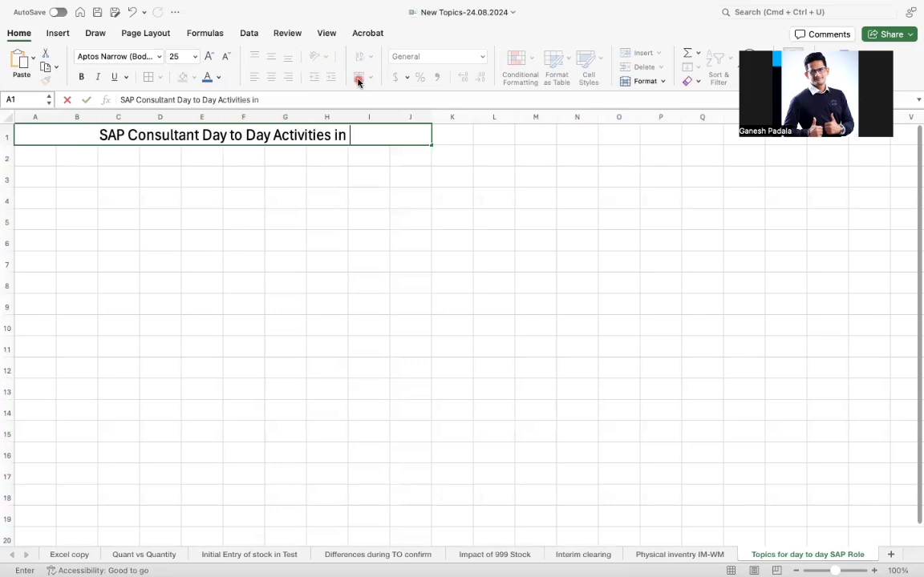
text( Support)
key(Return)
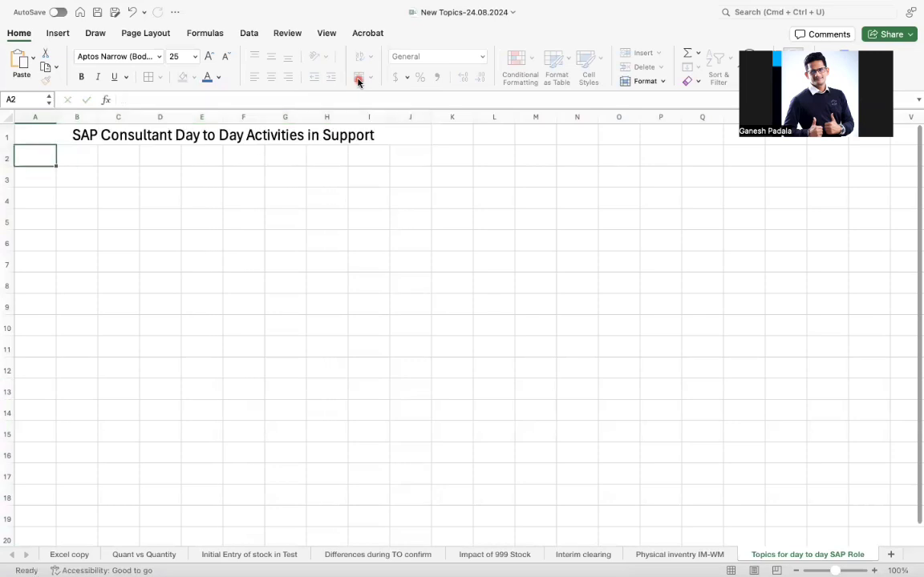
- Widen column B so the title fits
click(230, 137)
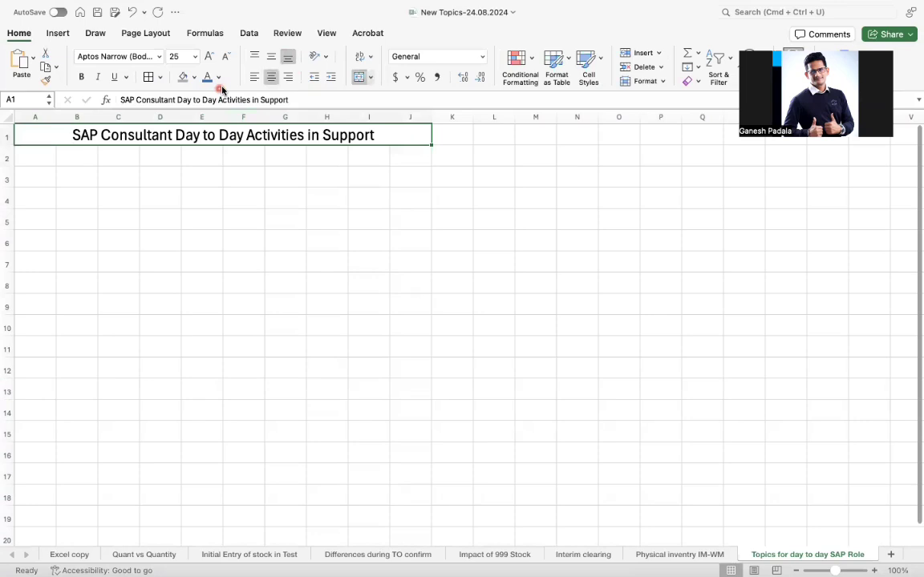
drag(158, 137, 217, 300)
click(286, 225)
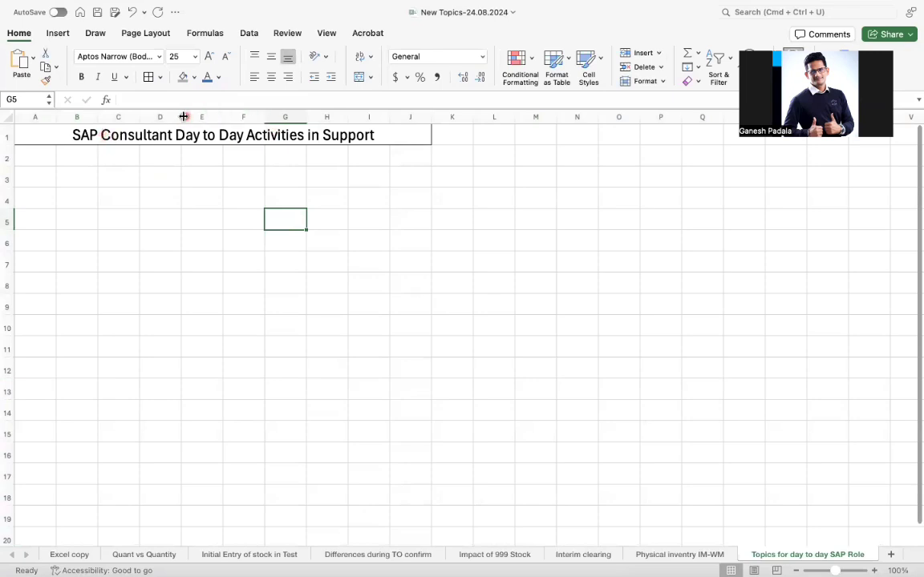
click(124, 116)
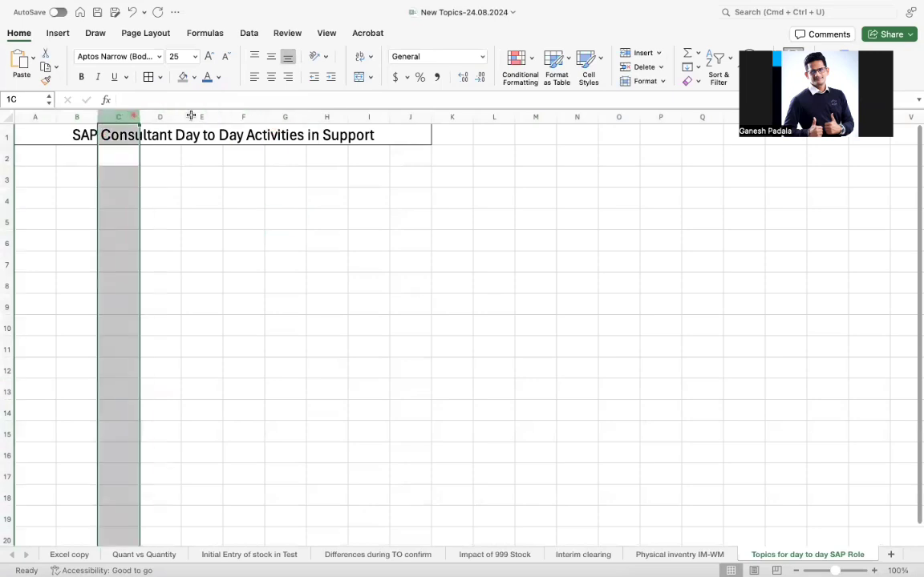
drag(191, 116, 405, 119)
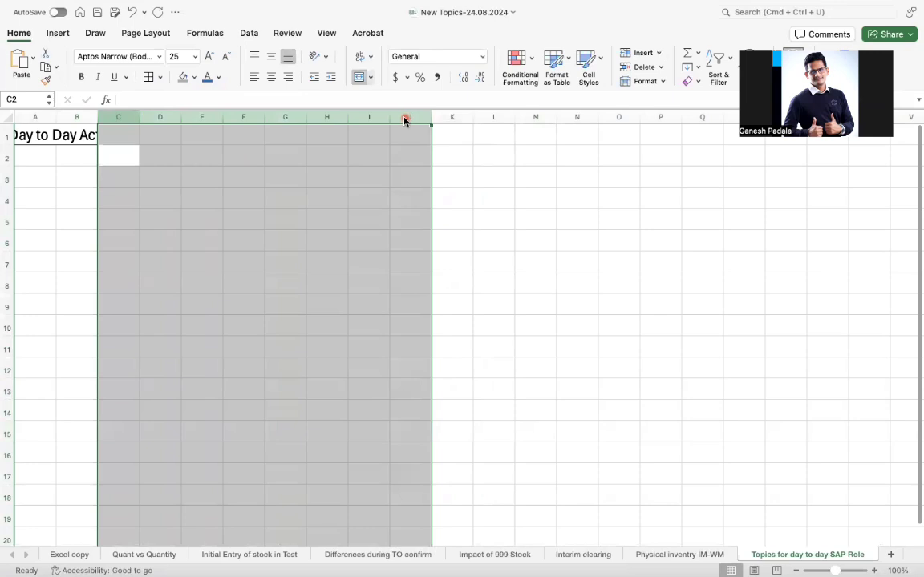
drag(97, 117, 420, 113)
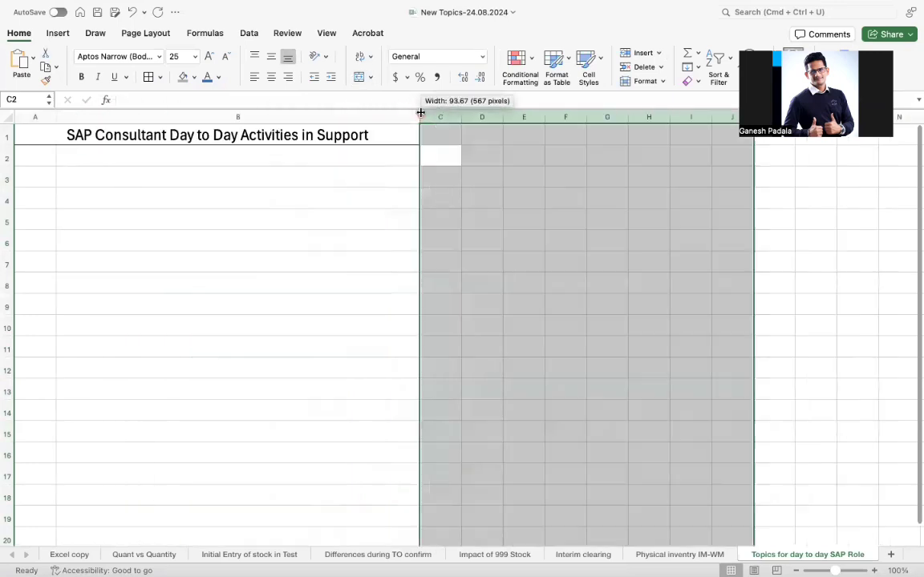
- Give the title cell a pink fill colour
click(321, 198)
click(39, 130)
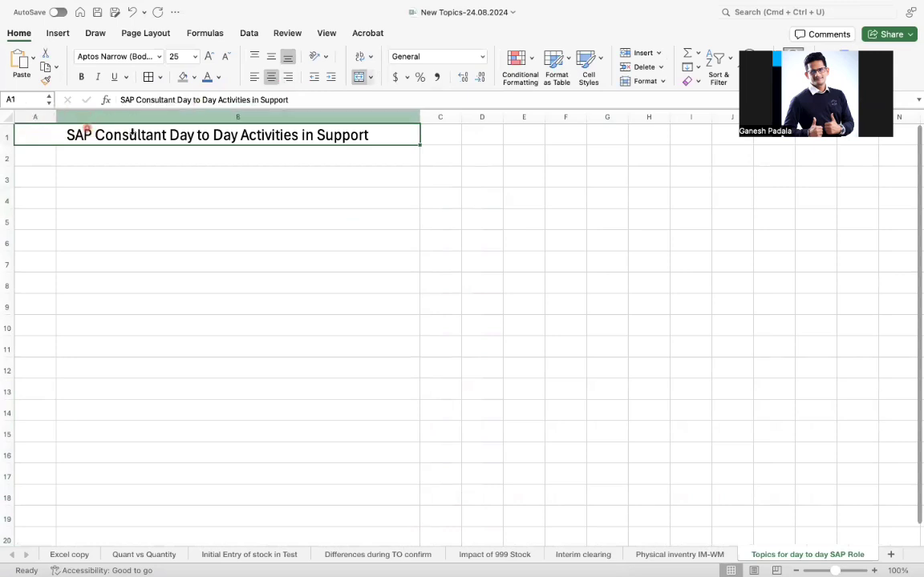
click(193, 77)
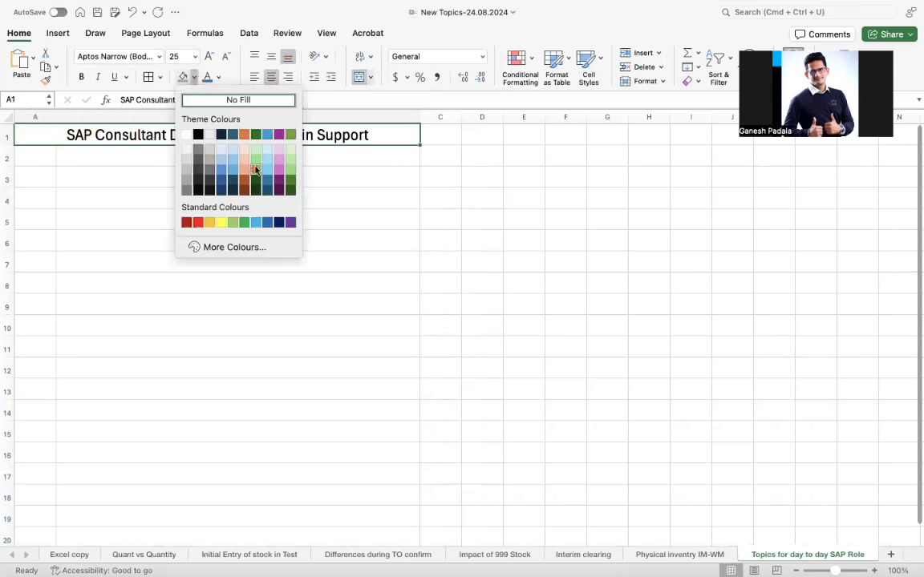
click(276, 157)
click(72, 179)
- Apply All Borders to the table range A1:B12
click(39, 155)
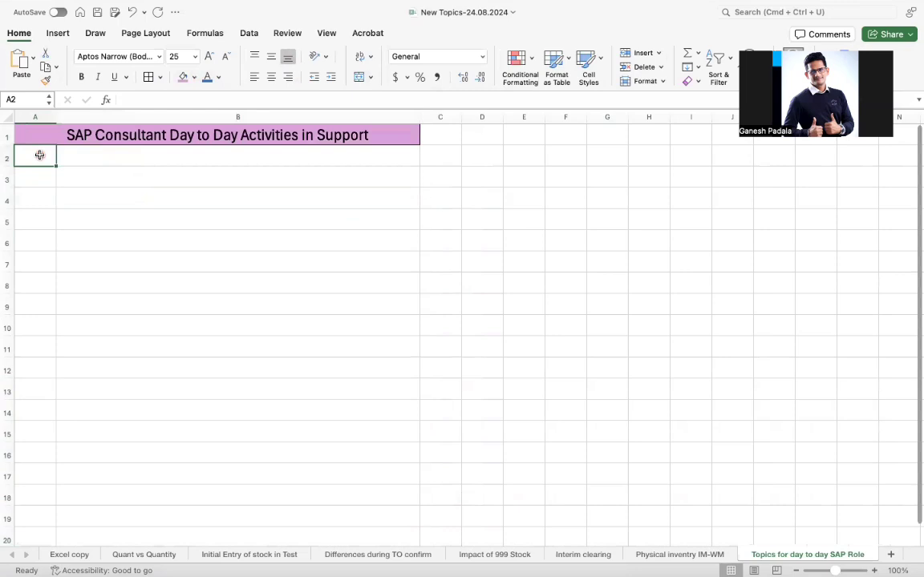
drag(82, 138, 206, 371)
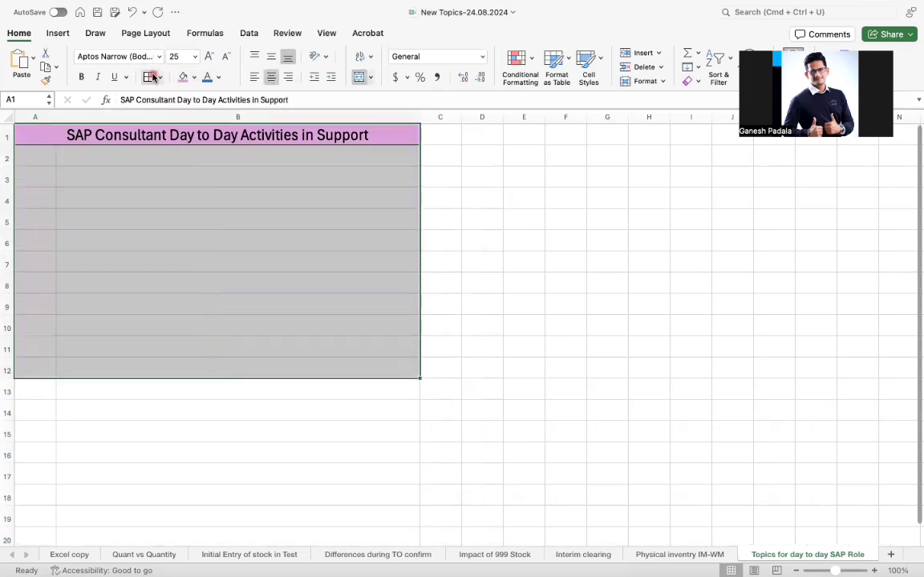
click(152, 77)
click(33, 172)
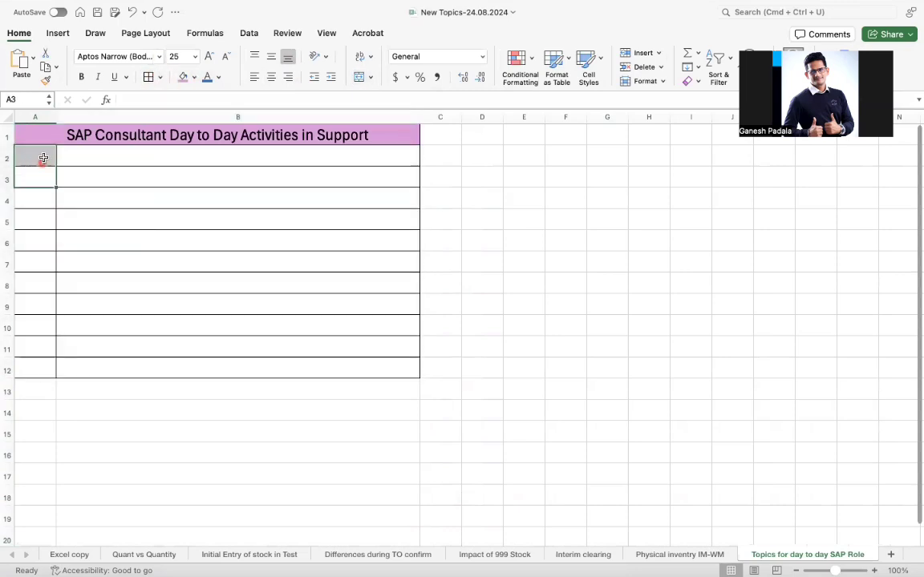
click(43, 152)
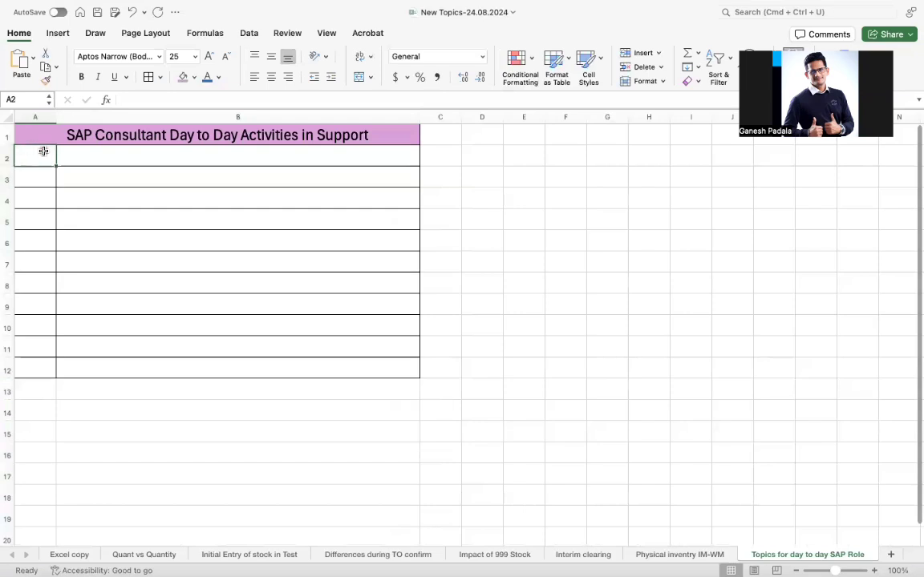
- Enter 'Monitoring Idoc Errors' as activity 1 in B2 and number row 3 as 2
key(Tab)
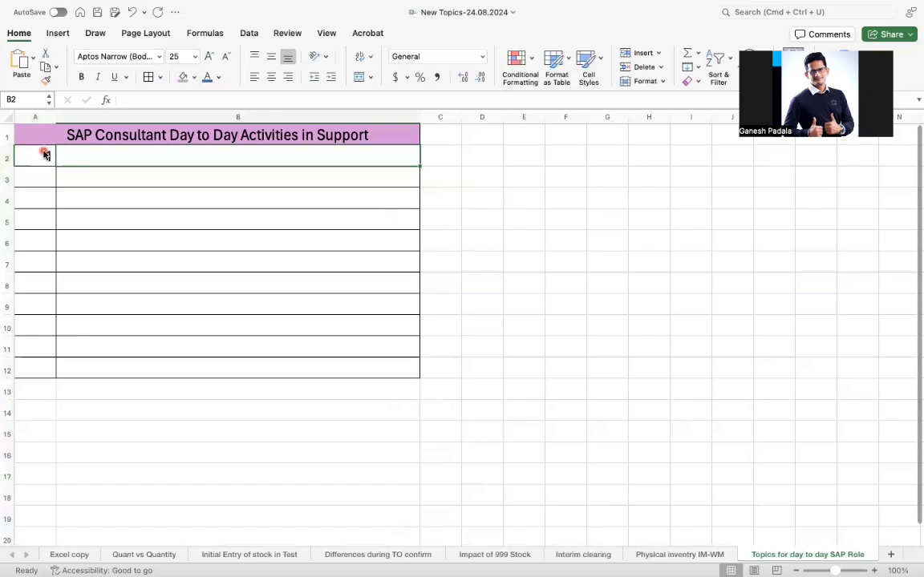
text(Monitor)
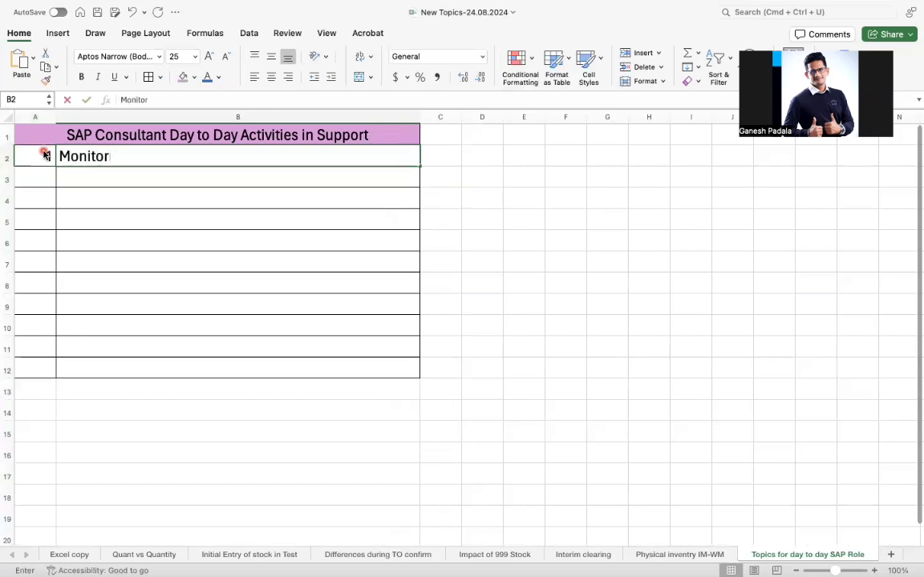
text(ing Ido)
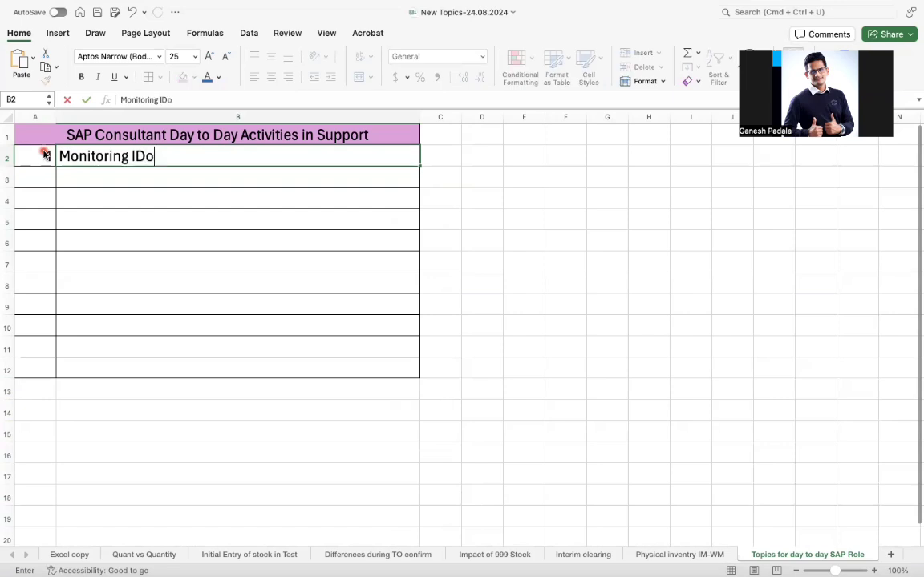
text(c Errors)
key(Return)
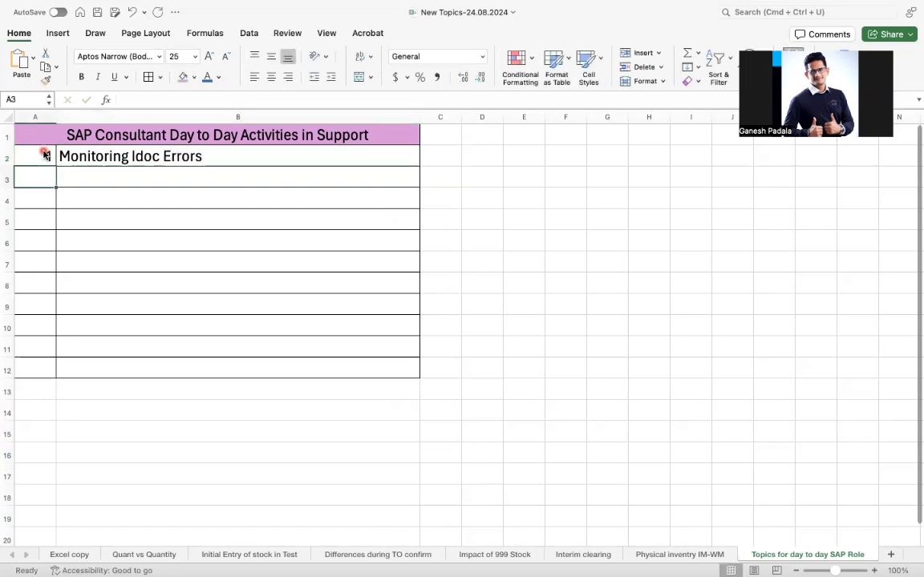
text(2)
key(Tab)
- Type 'Checking Batch Job error and verifying Log, Step details' in B3
text(Monitor)
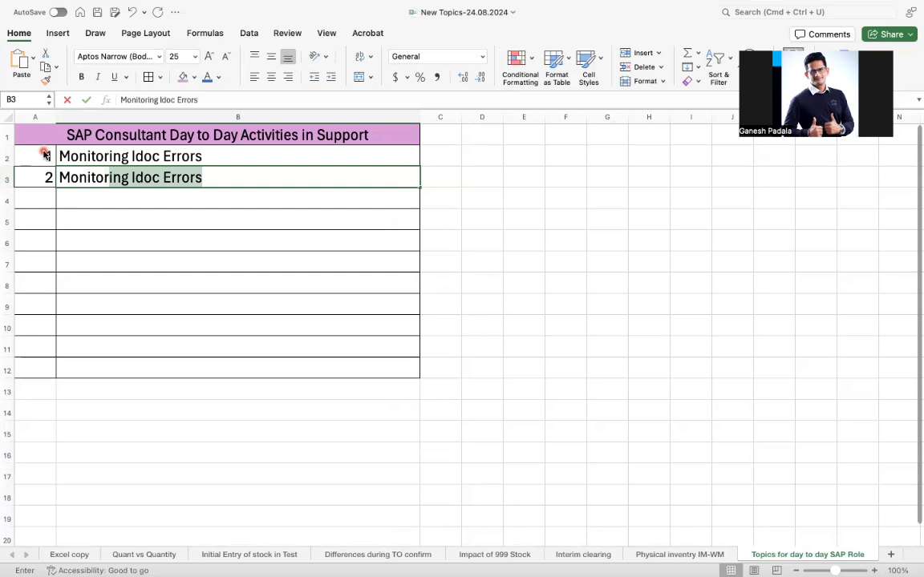
text(ing Batch Job)
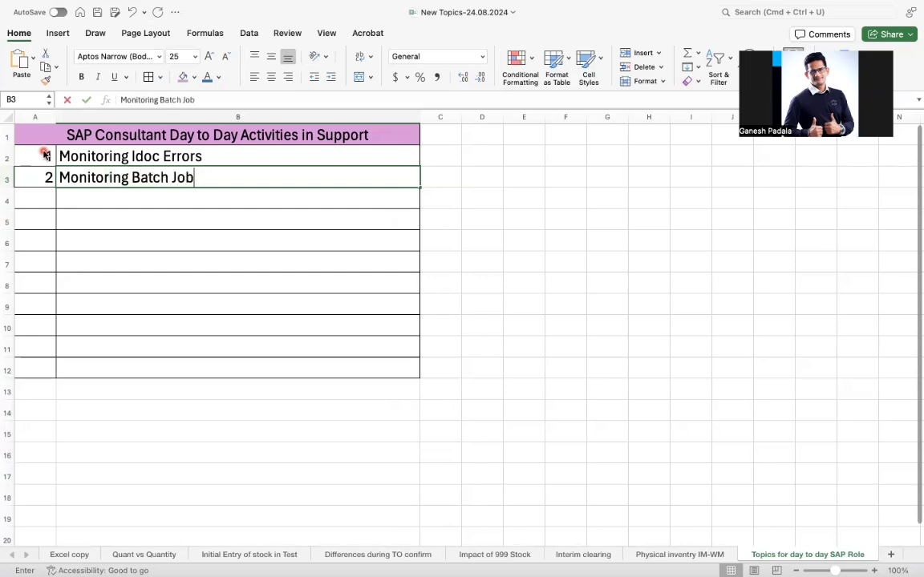
key(BackSpace)
key(BackSpace)
key(BackSpace)
key(BackSpace)
key(BackSpace)
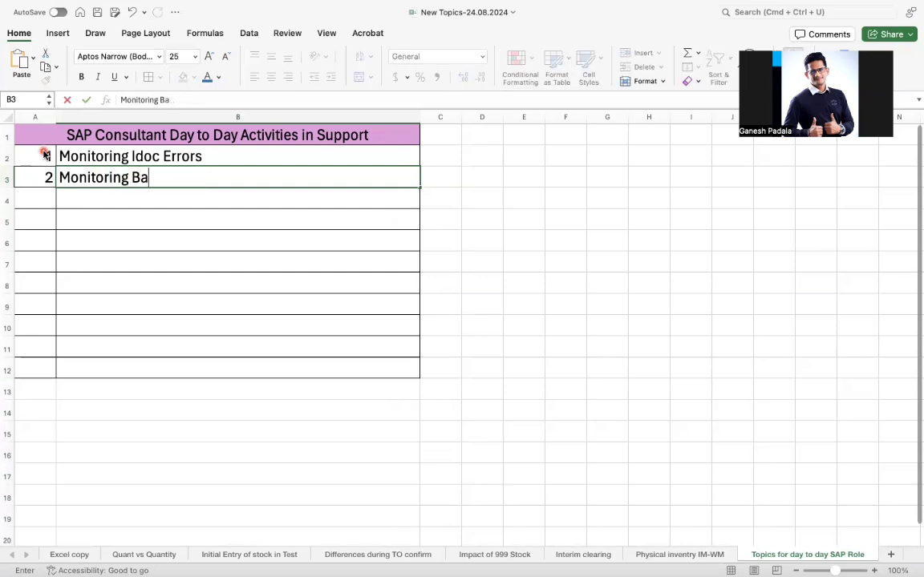
key(BackSpace)
key(BackSpace)
key(BackSpace)
key(BackSpace)
key(BackSpace)
key(BackSpace)
key(BackSpace)
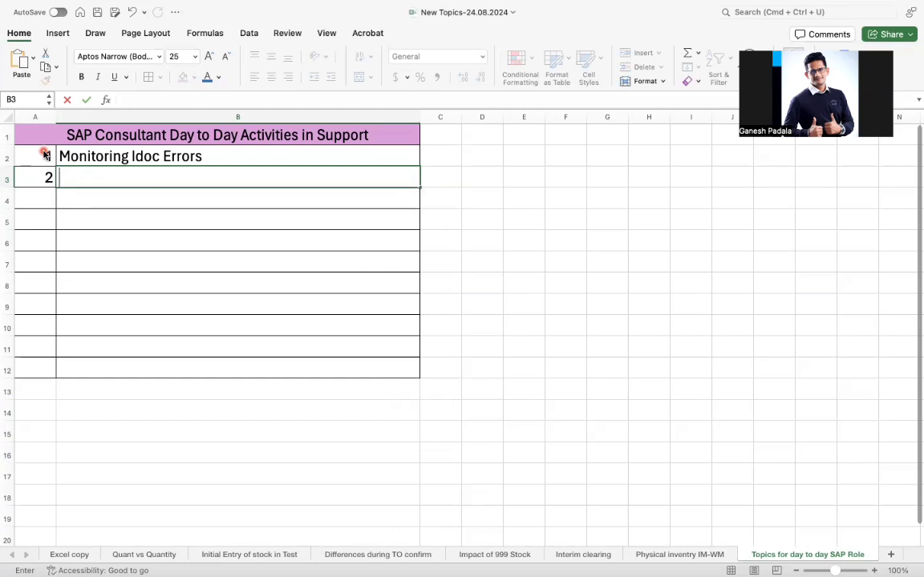
text(Checking)
key(BackSpace)
text(ng )
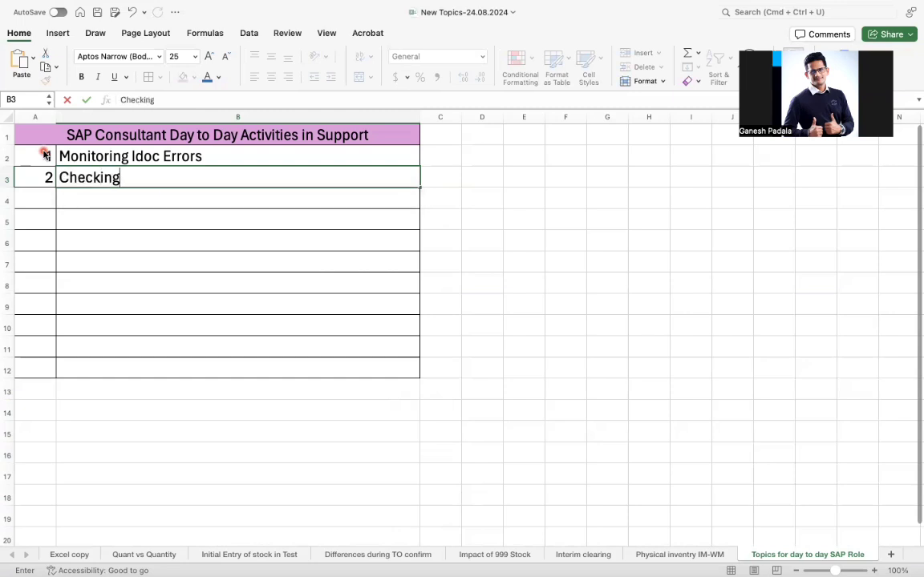
text(Batch Job )
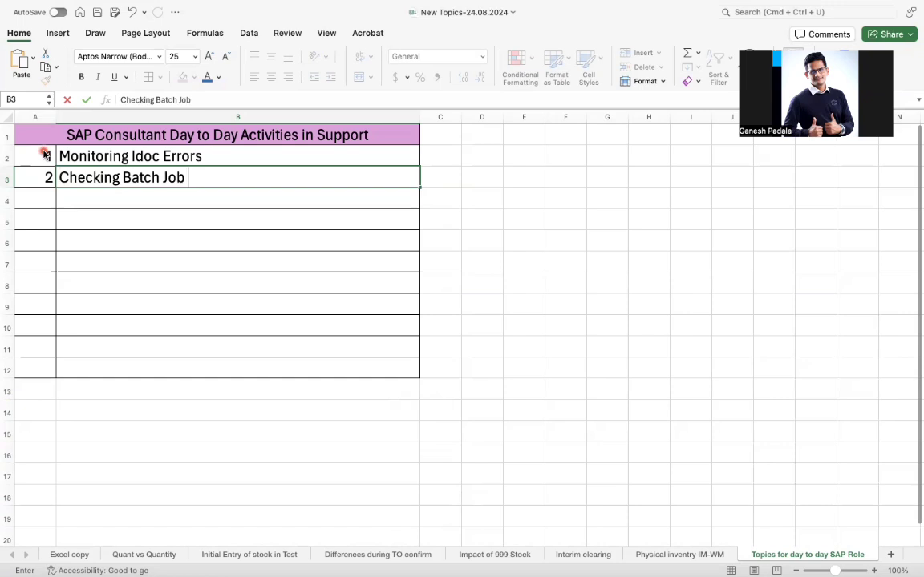
text(error an)
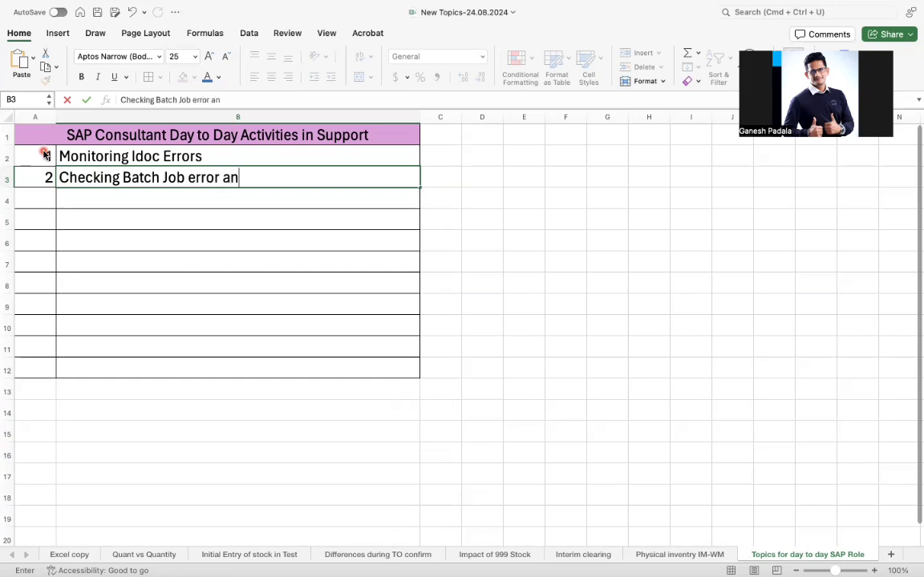
text(d v)
text(erif)
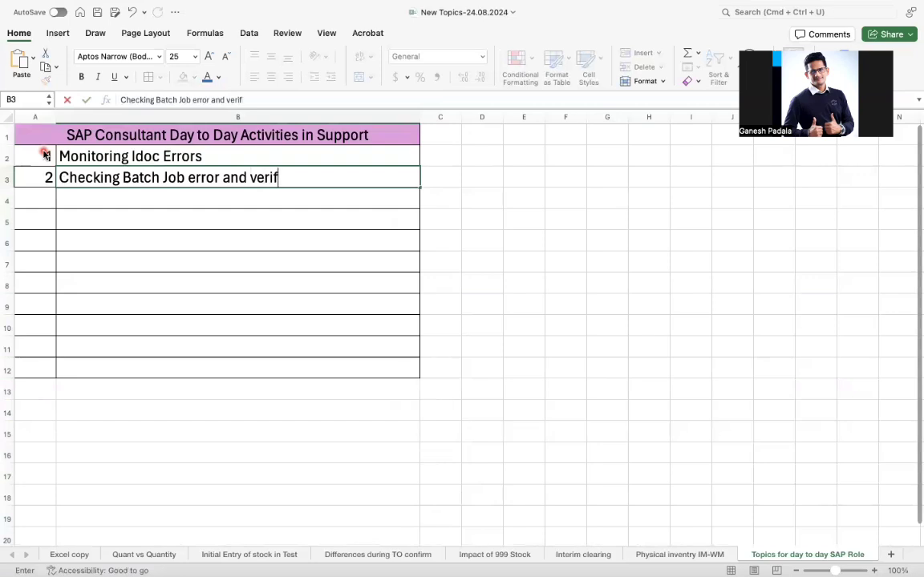
text(ying f)
key(BackSpace)
text(B)
key(BackSpace)
text(Log, S)
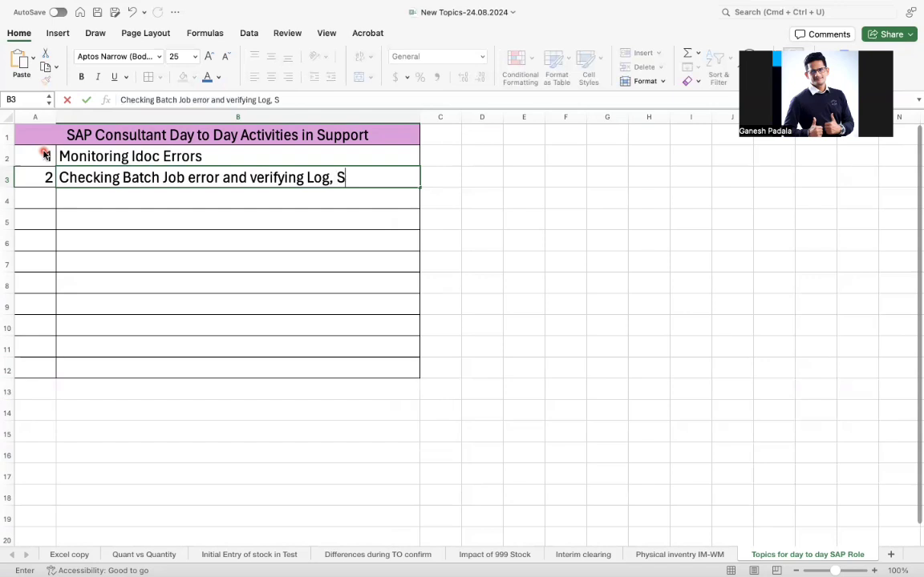
text(tep)
text( details)
key(Return)
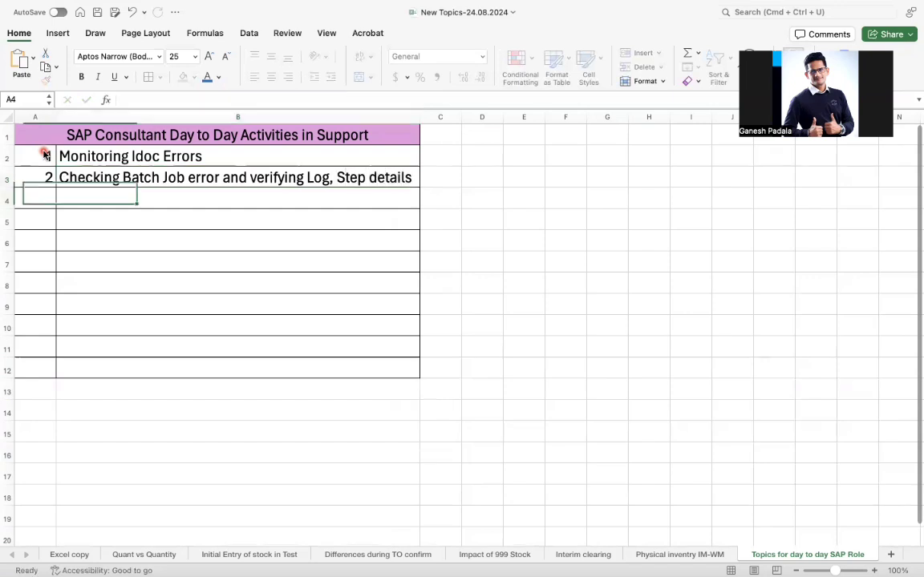
- Add activity 3: 'Using LSMW kind of migration transactions'
text(3)
key(Tab)
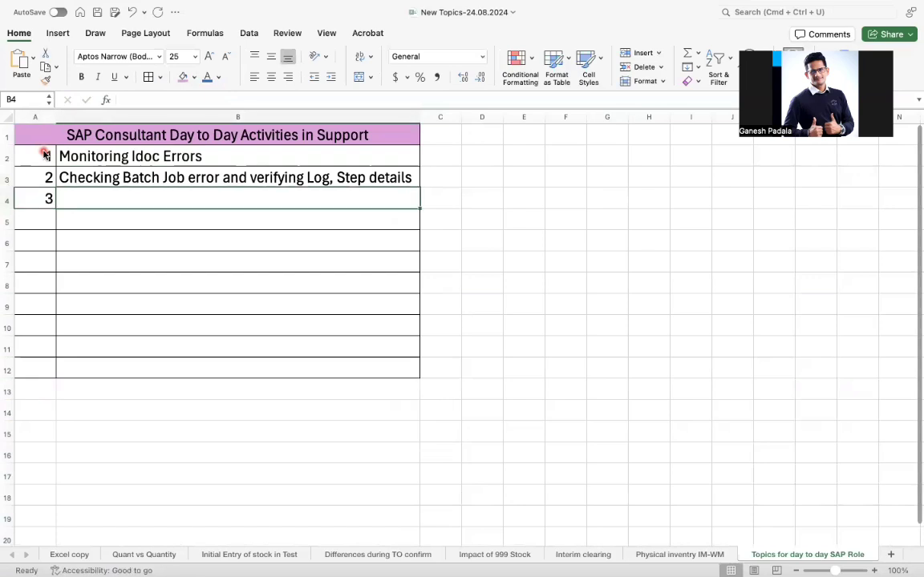
text(Using L)
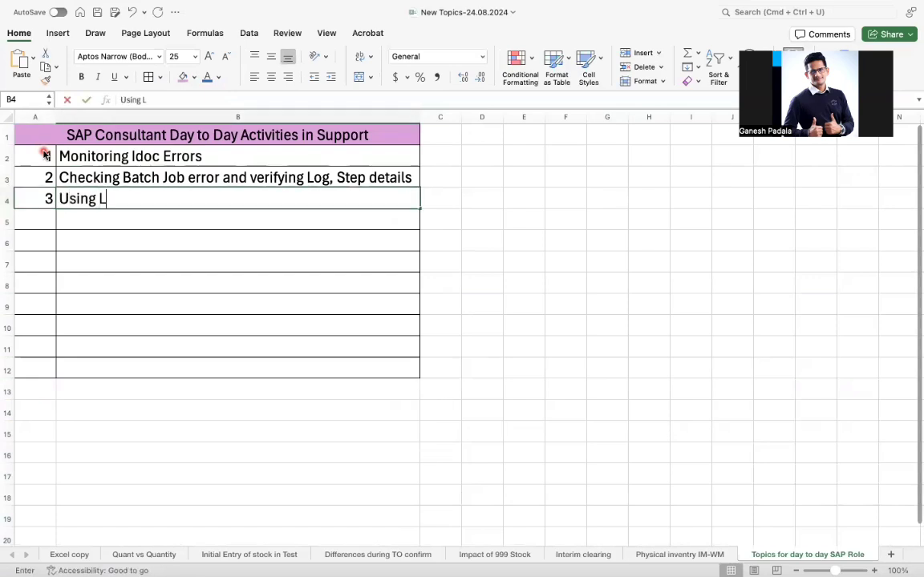
text(SMW)
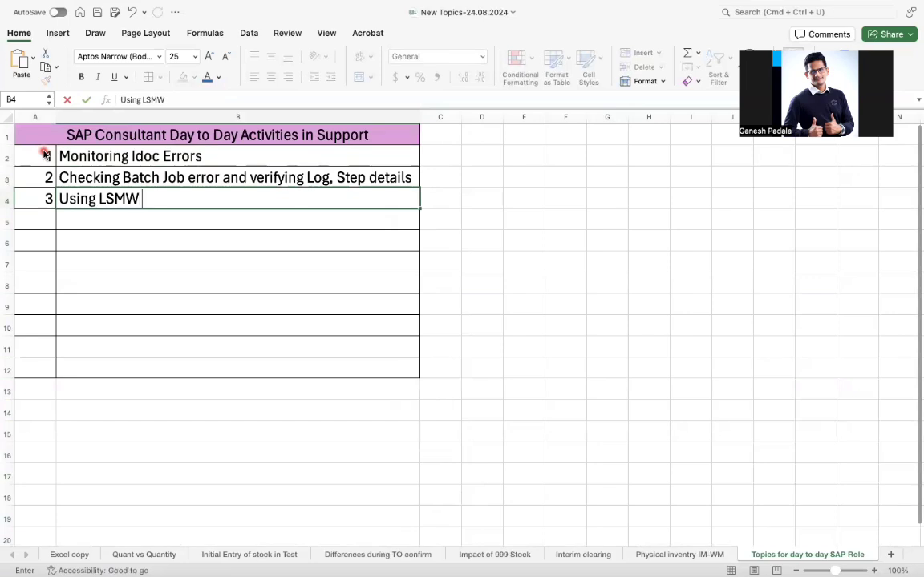
text(ki)
key(BackSpace)
text(i)
text(nd of )
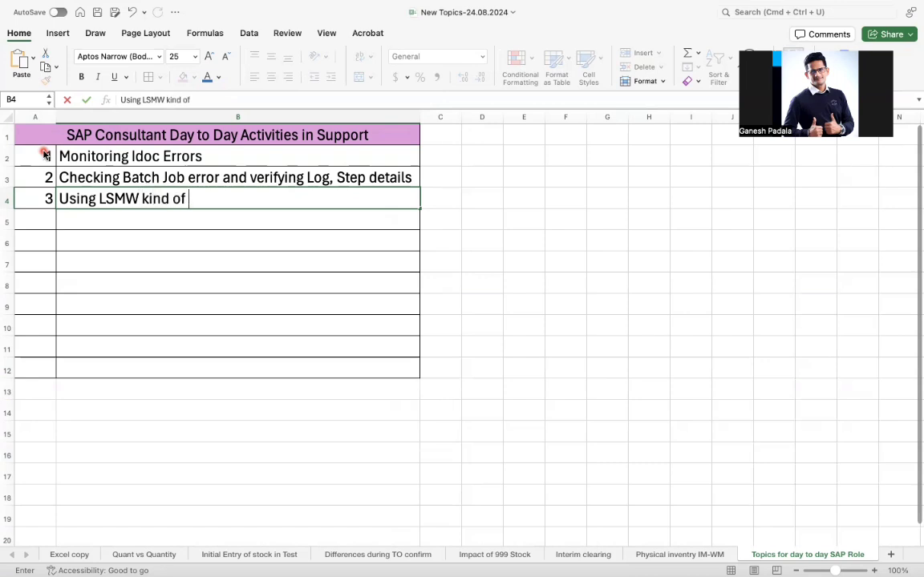
text(migration )
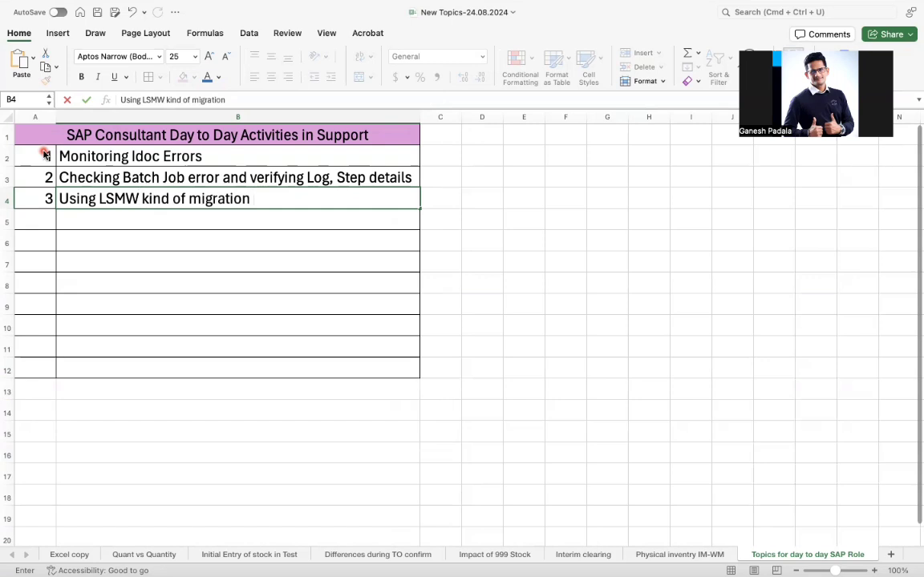
text(prog)
key(BackSpace)
key(BackSpace)
key(BackSpace)
text(transac)
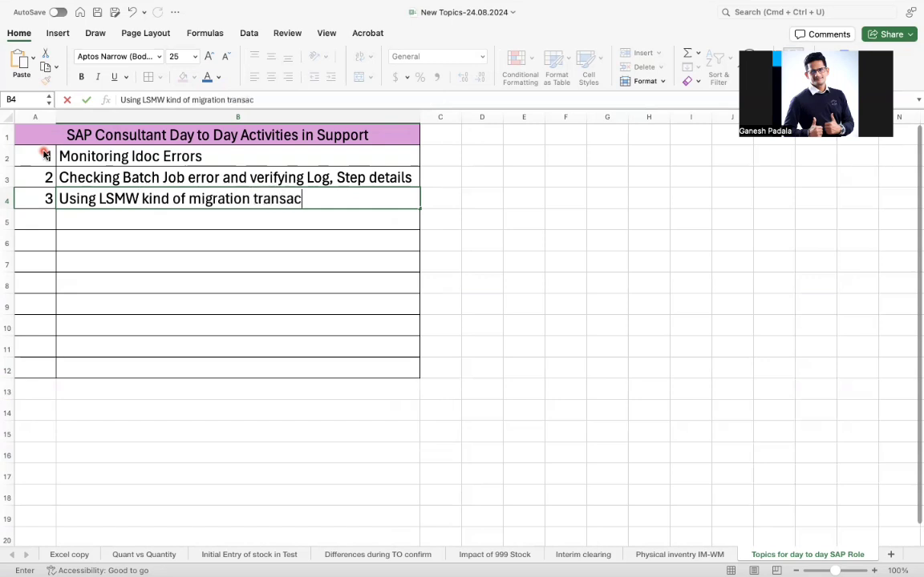
text(tions)
key(Return)
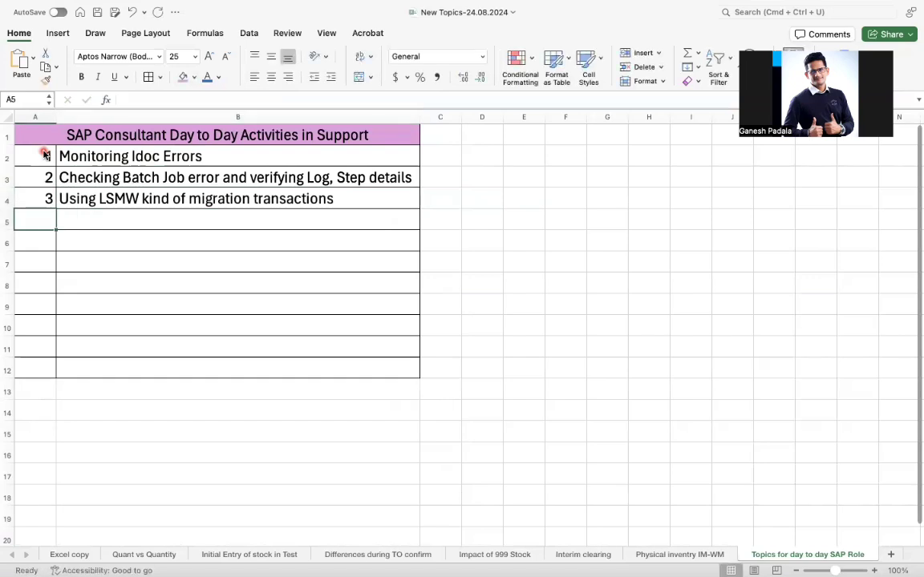
- Add activity 4 'BDC recording' and activity 5 'Transport Request - Create/display/lists'
text(4)
key(Tab)
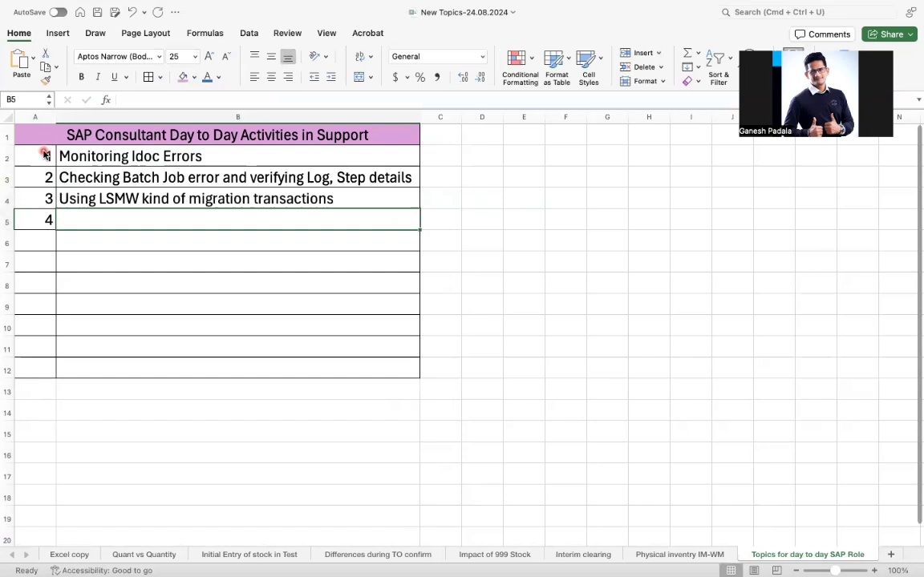
text(BDC r)
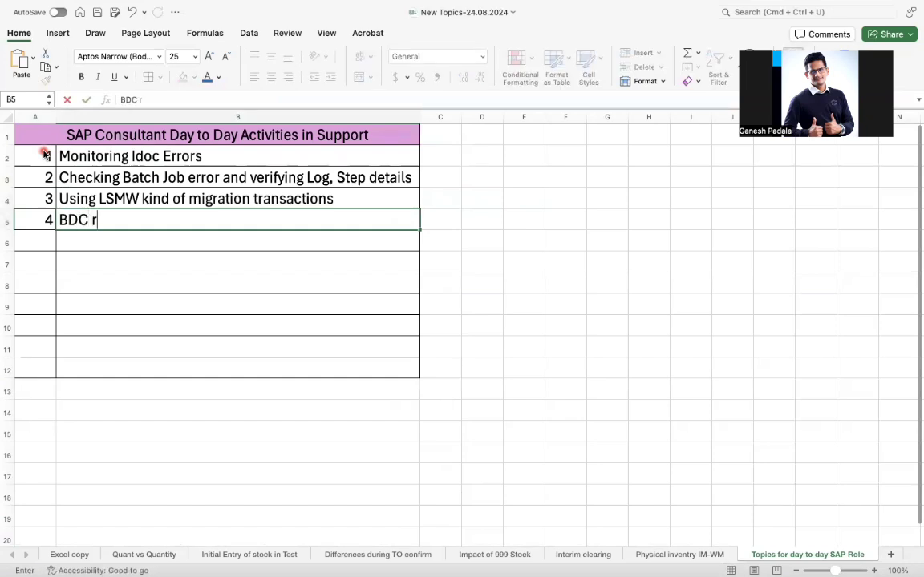
text(ecording)
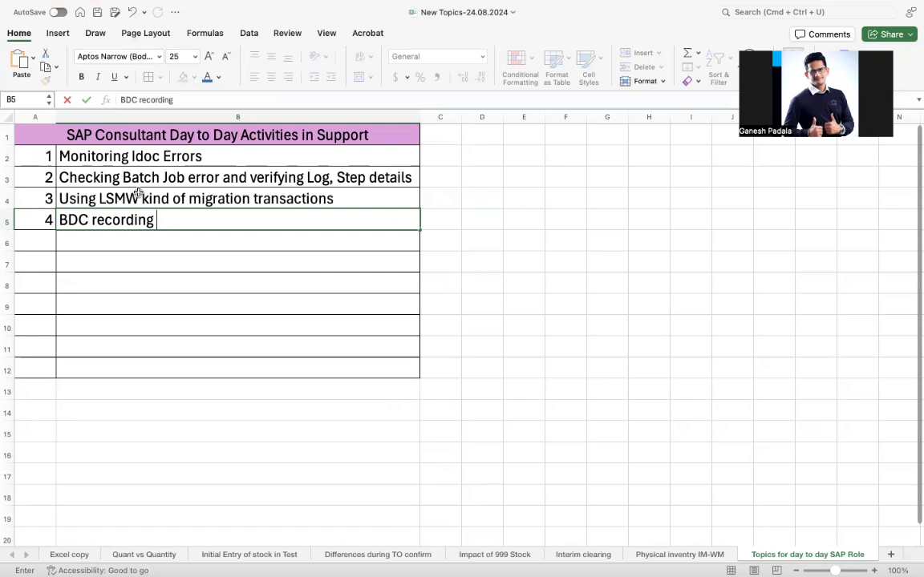
click(41, 242)
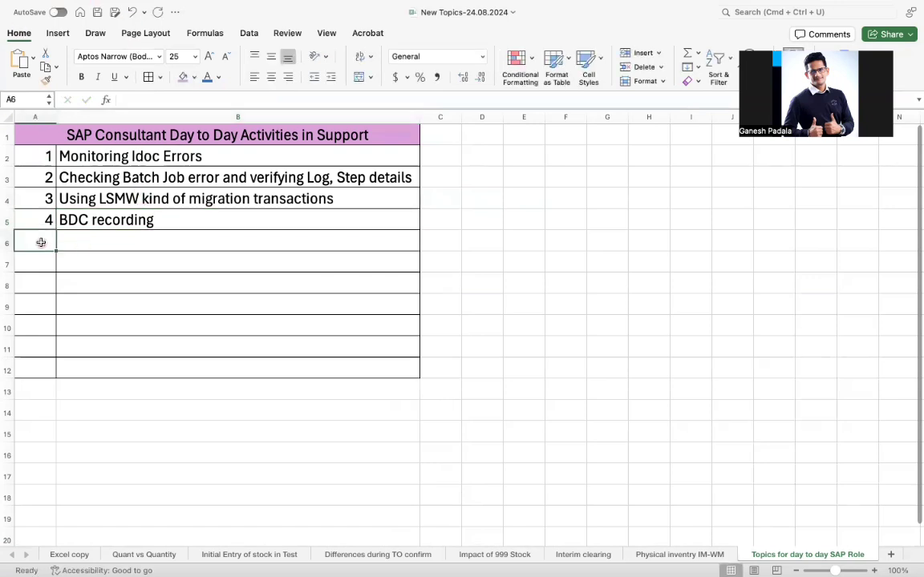
text(5)
key(Tab)
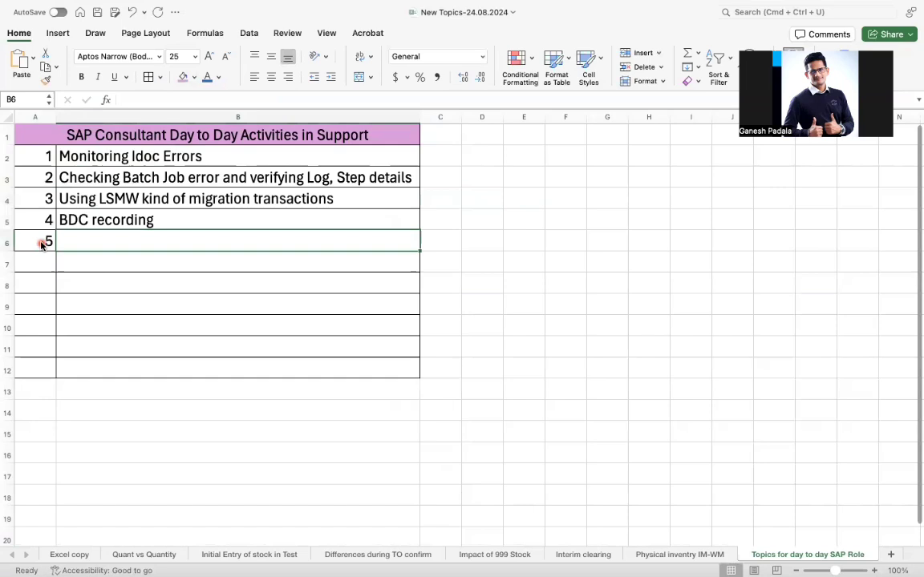
text(Trans)
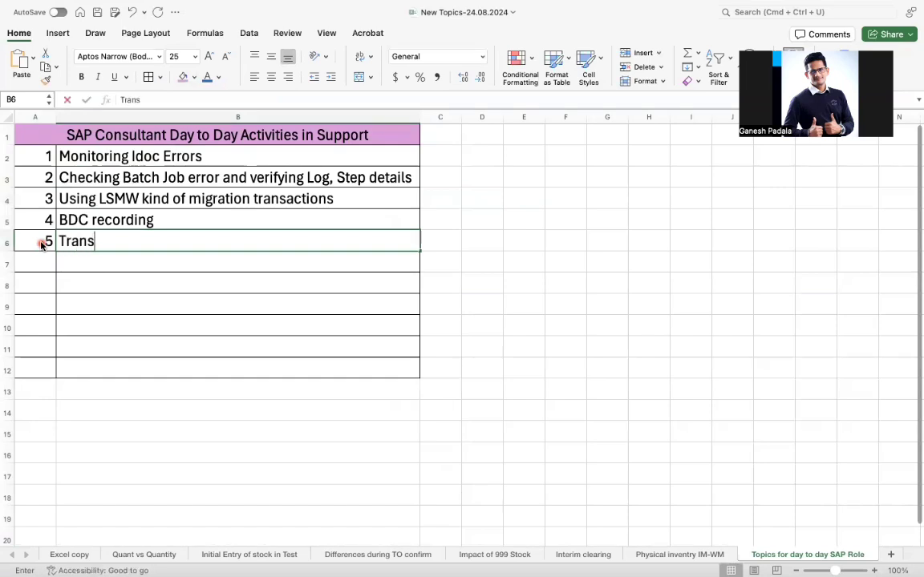
text(port Req)
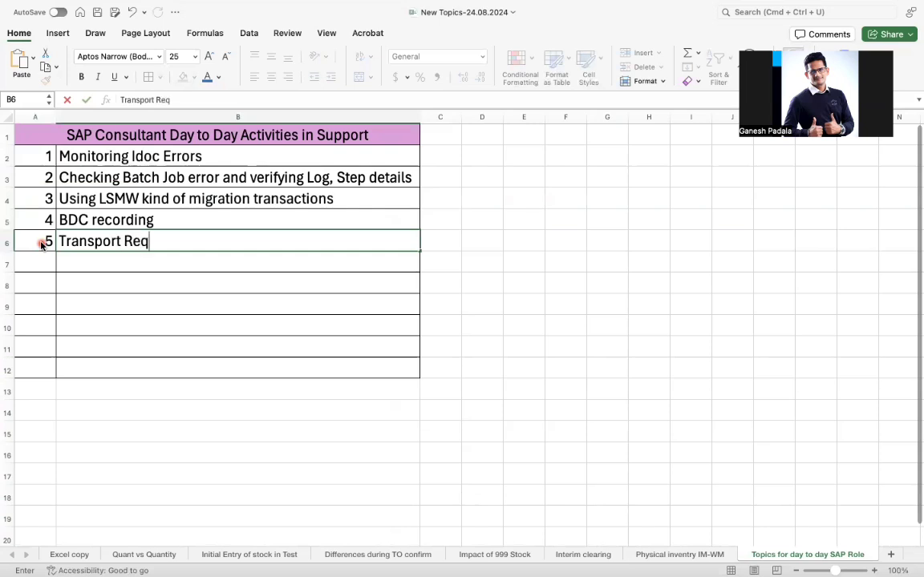
text(uest)
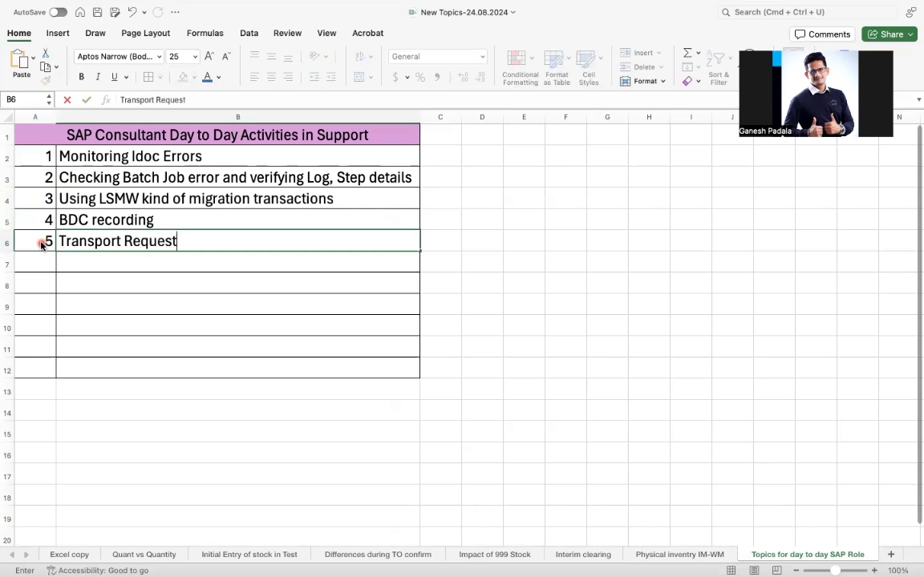
text( - Create)
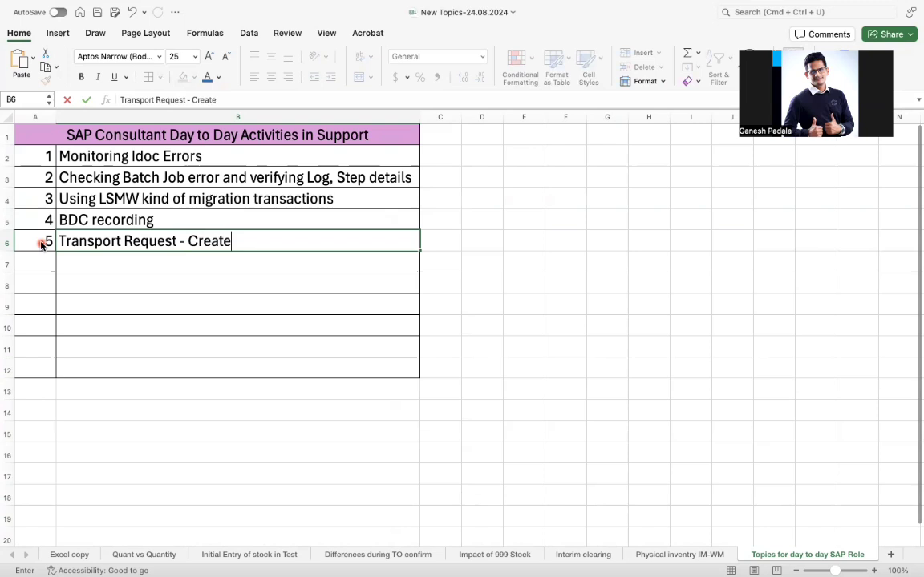
text(/display)
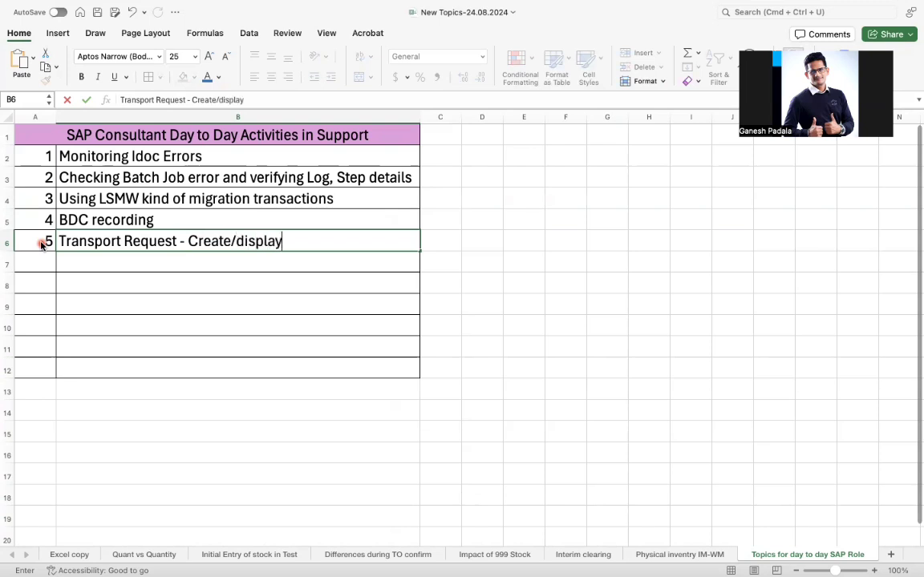
text(/li)
text(sts)
key(Return)
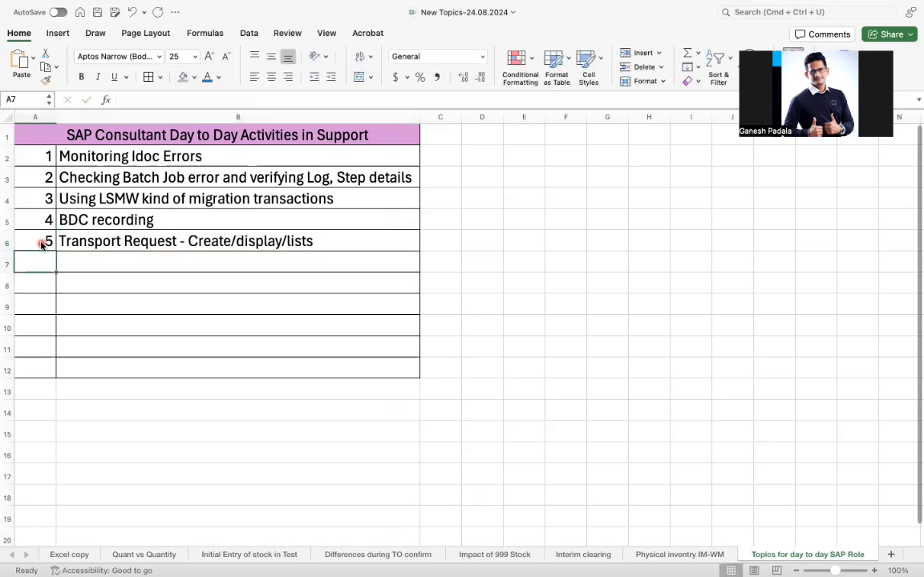
- Add activity 6: 'SUIM - Checking missing user roles'
text(6)
key(Tab)
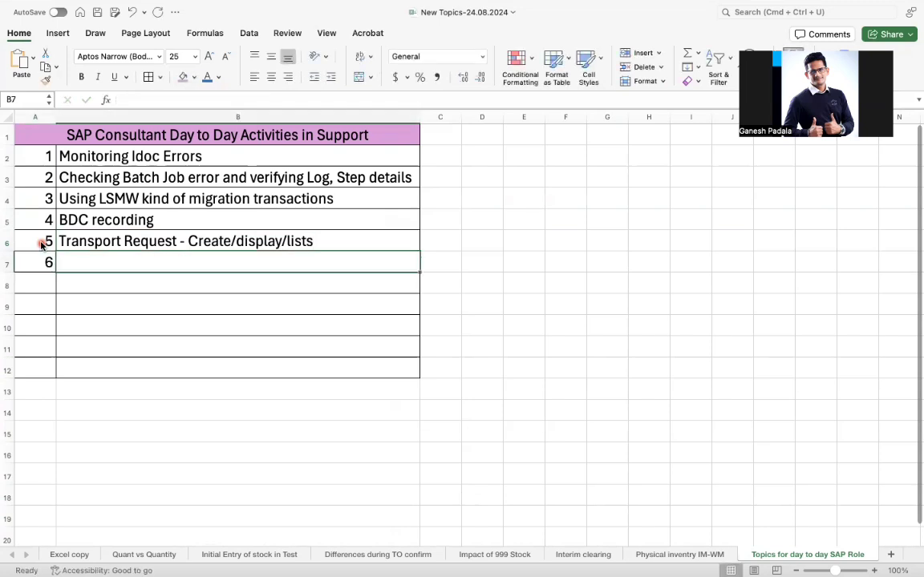
text(SUIM)
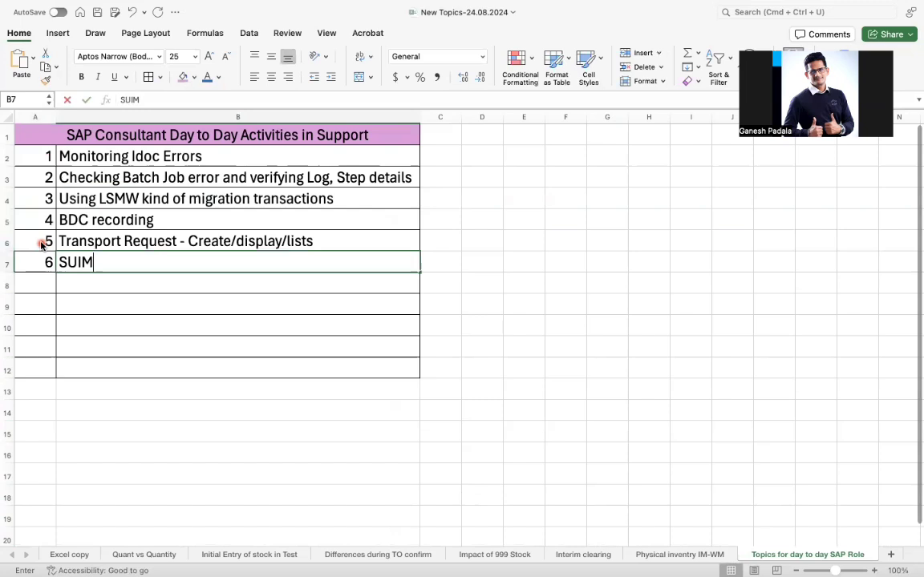
text( - Chekci)
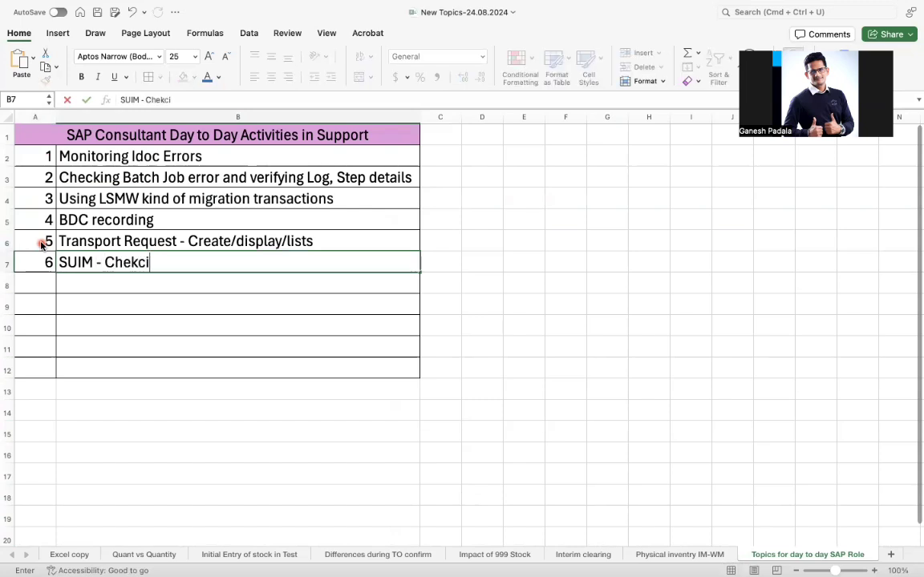
text(ng)
key(BackSpace)
key(BackSpace)
key(BackSpace)
text(cking)
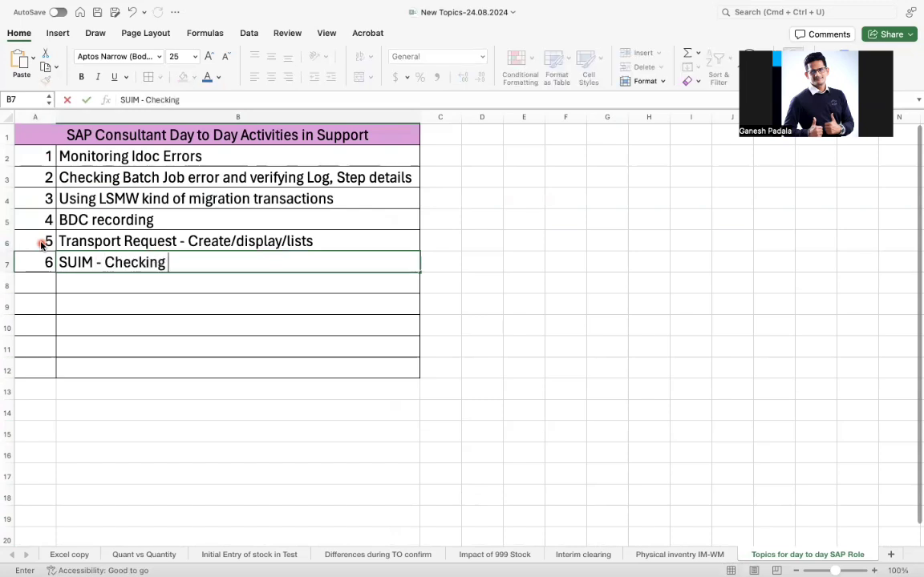
text( missing user ro)
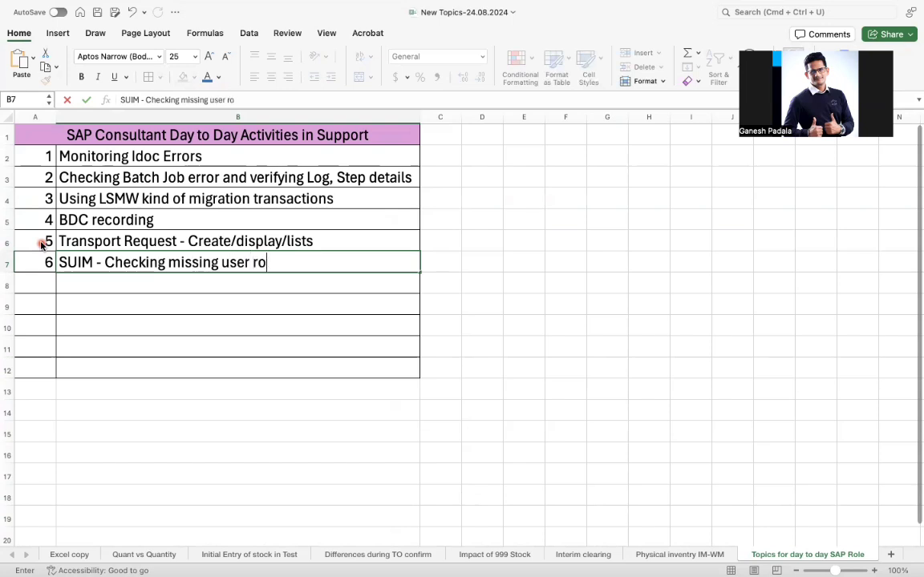
text(les)
key(Return)
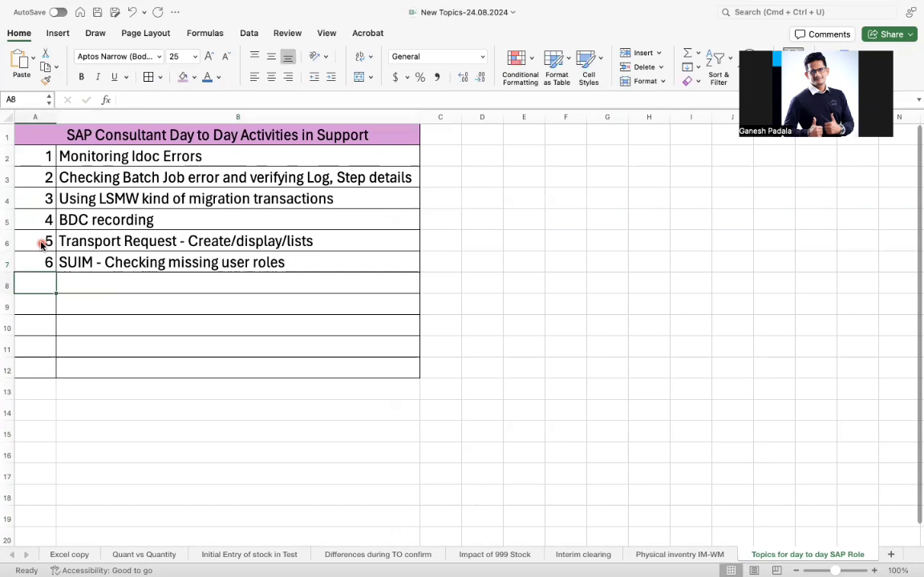
- Add activity 7: 'BAPI/Function Module Testing'
text(7)
key(Tab)
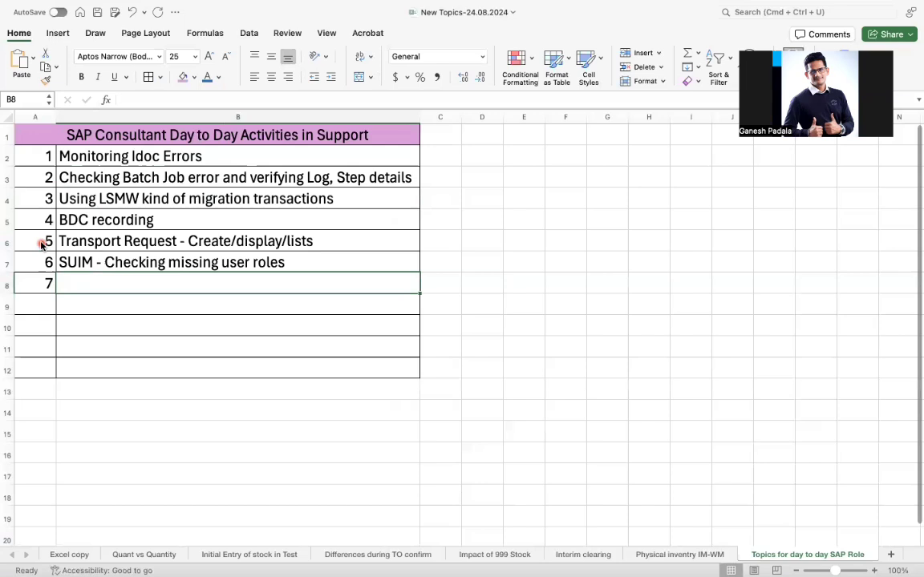
text(b)
key(BackSpace)
key(BackSpace)
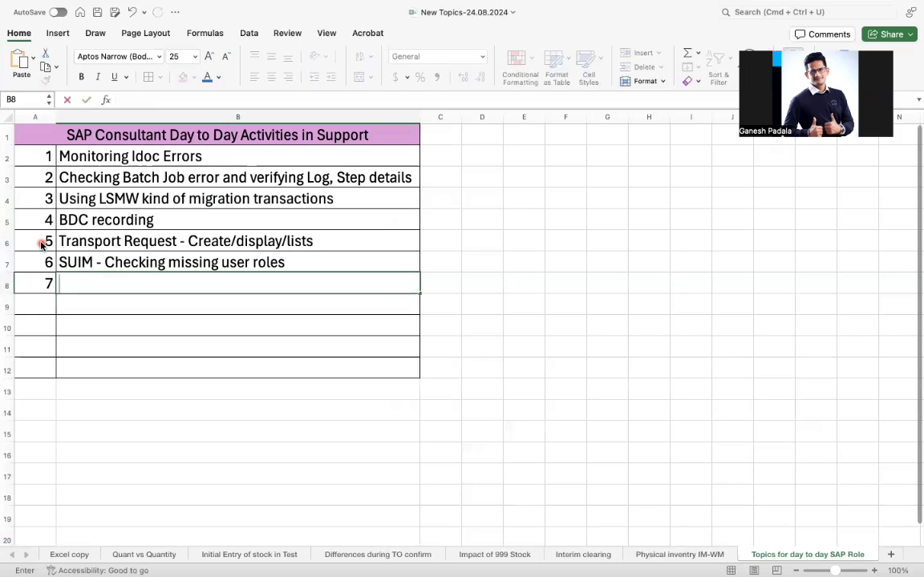
text(BAPI)
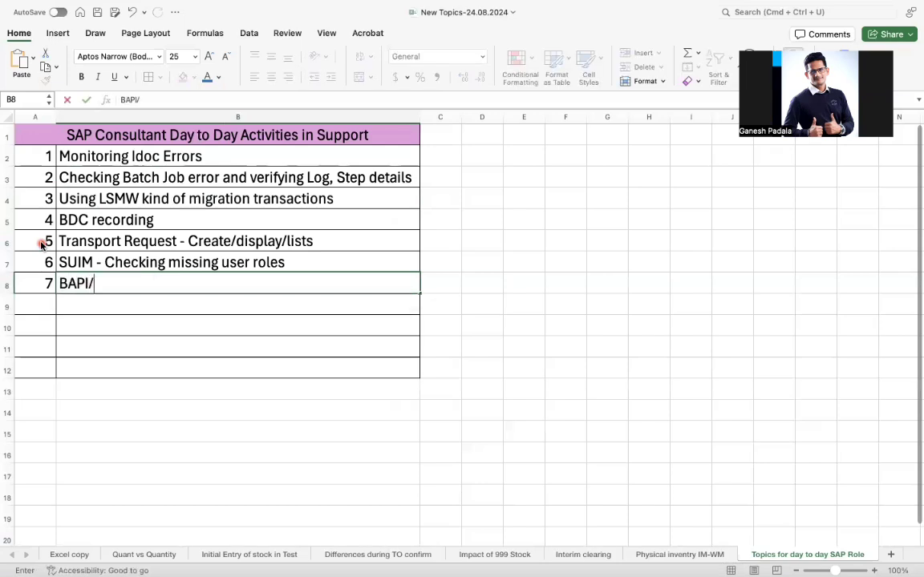
text(/Functional)
key(BackSpace)
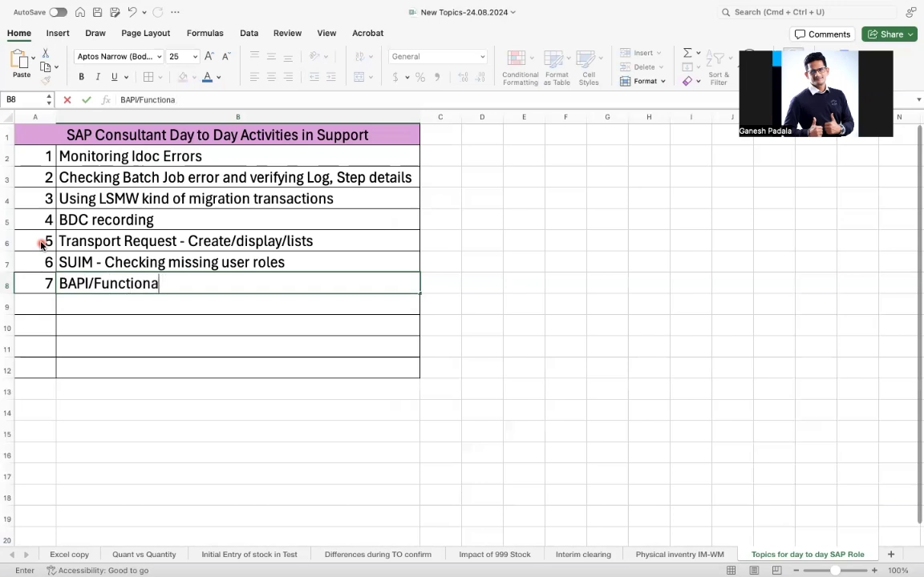
key(BackSpace)
text(mo)
key(BackSpace)
key(BackSpace)
text(Module )
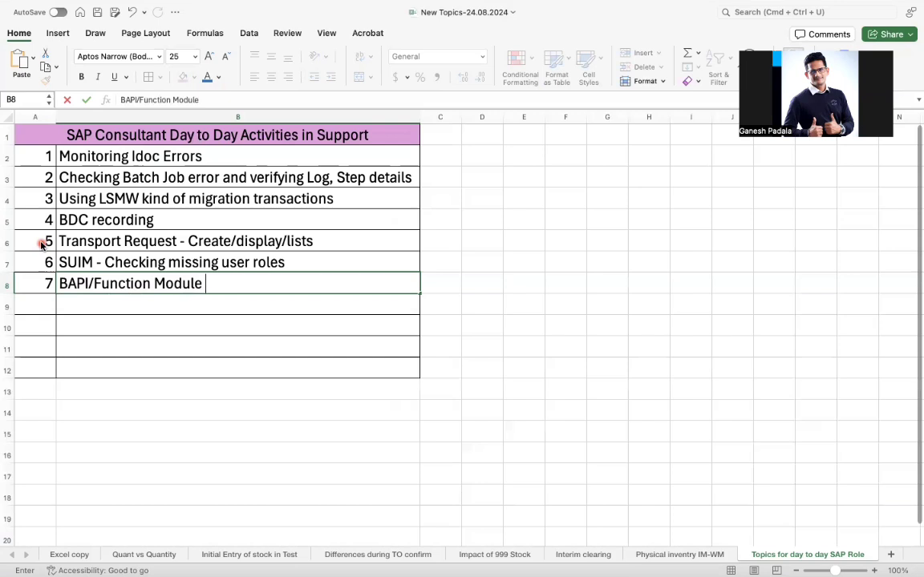
text(Testing)
key(Return)
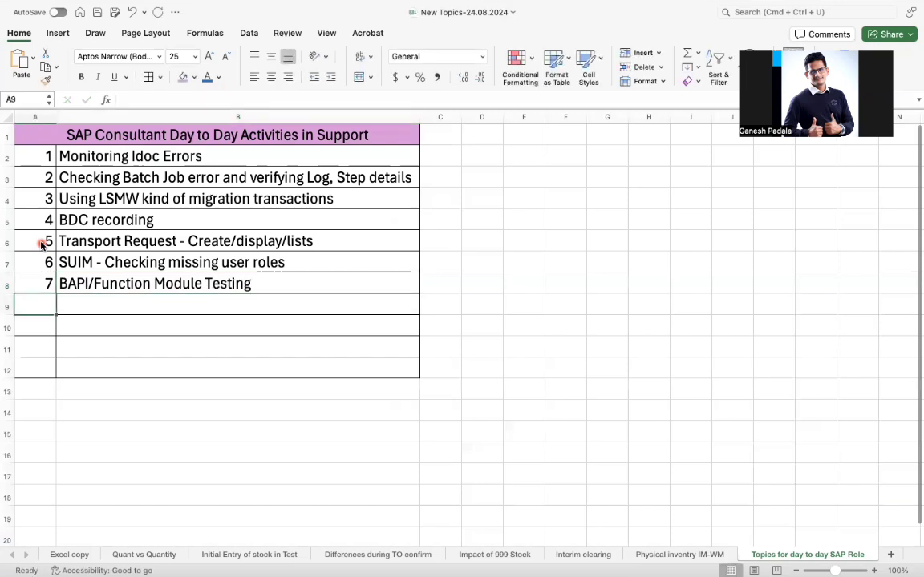
- Add activity 8: 'Tables usage to extract data with SE16N/SE16'
text(6)
key(BackSpace)
text(8)
key(Tab)
text(T)
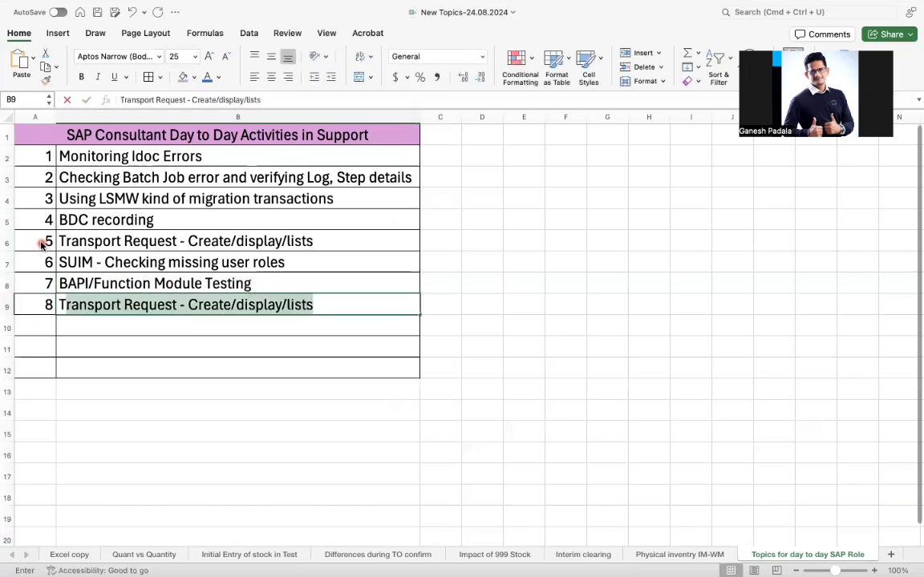
text(ables usage)
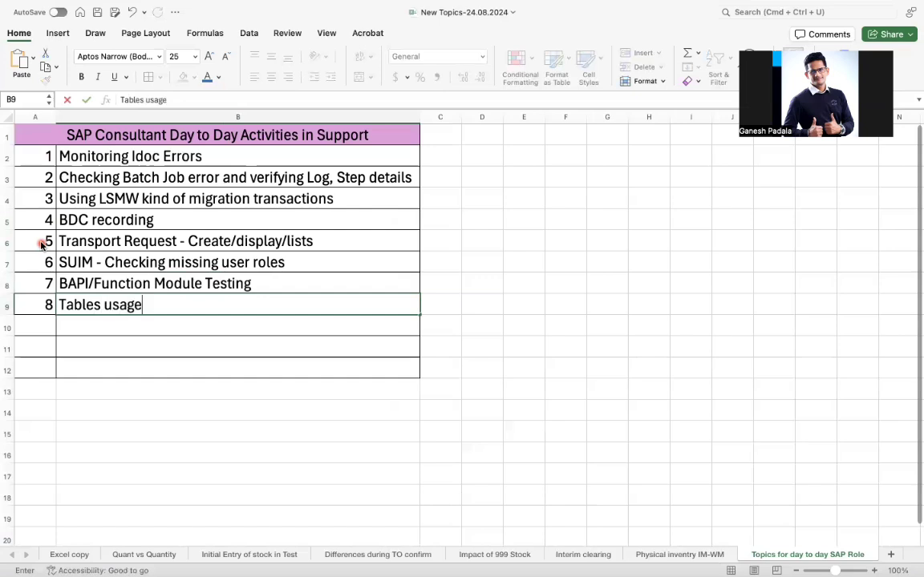
text( to )
text(extract d)
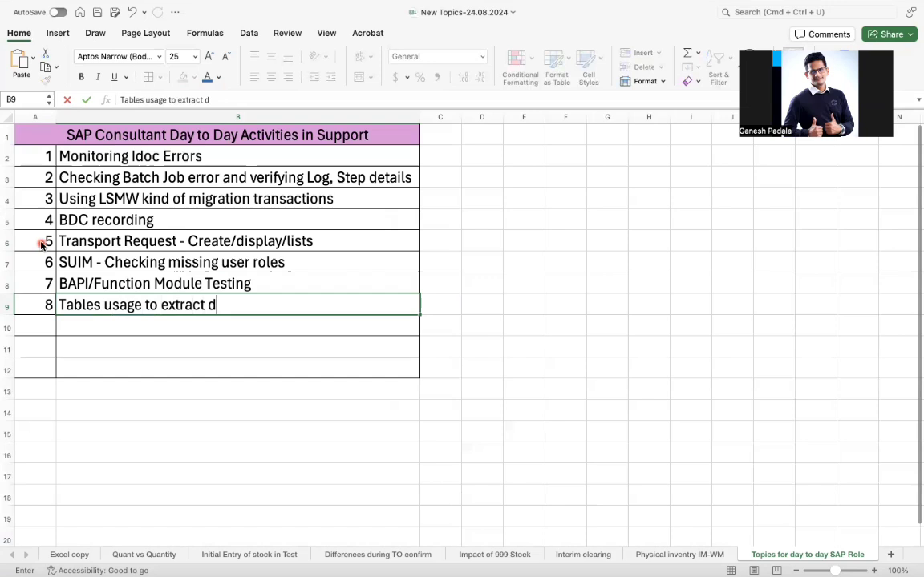
text(ata with SE16)
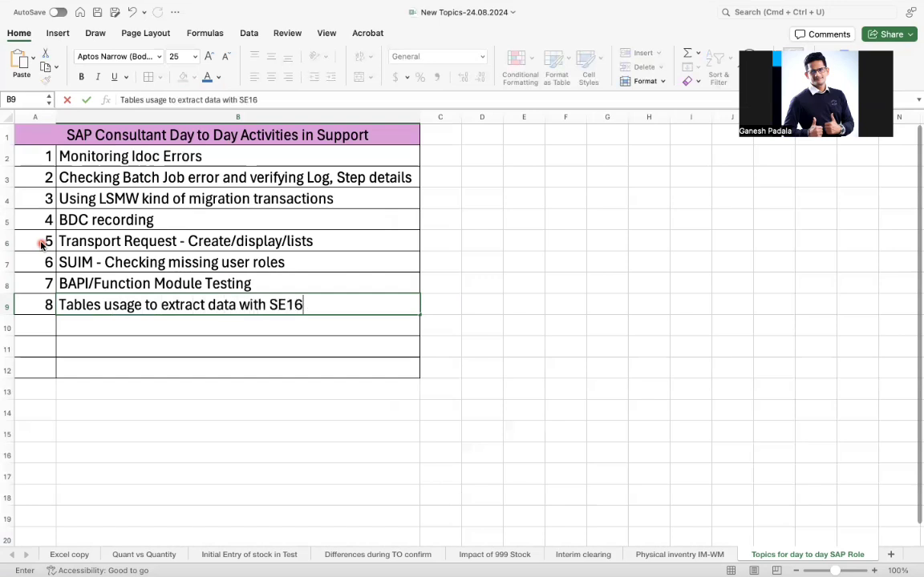
text(N/SE16)
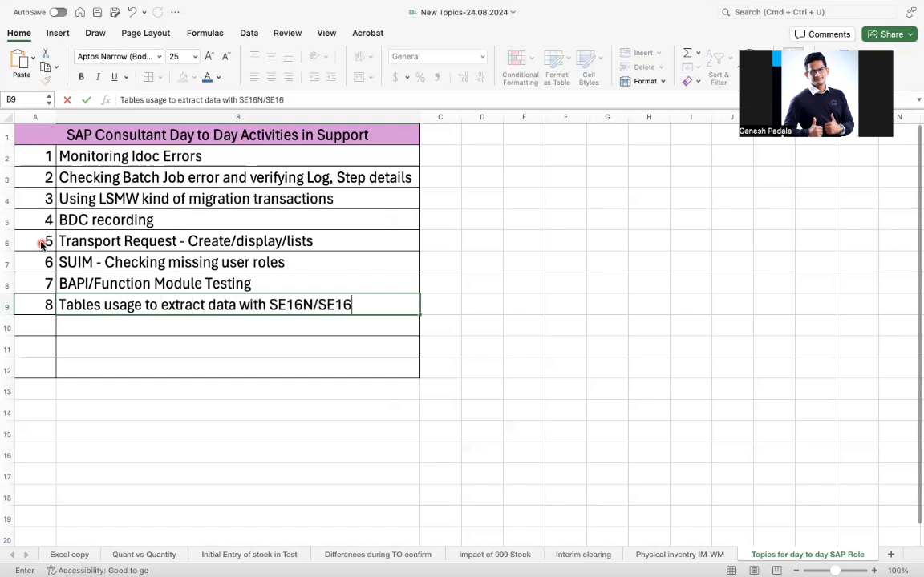
key(Return)
- Number row 10 as item 9, clearing stray text from its description cell
text(9)
key(Tab)
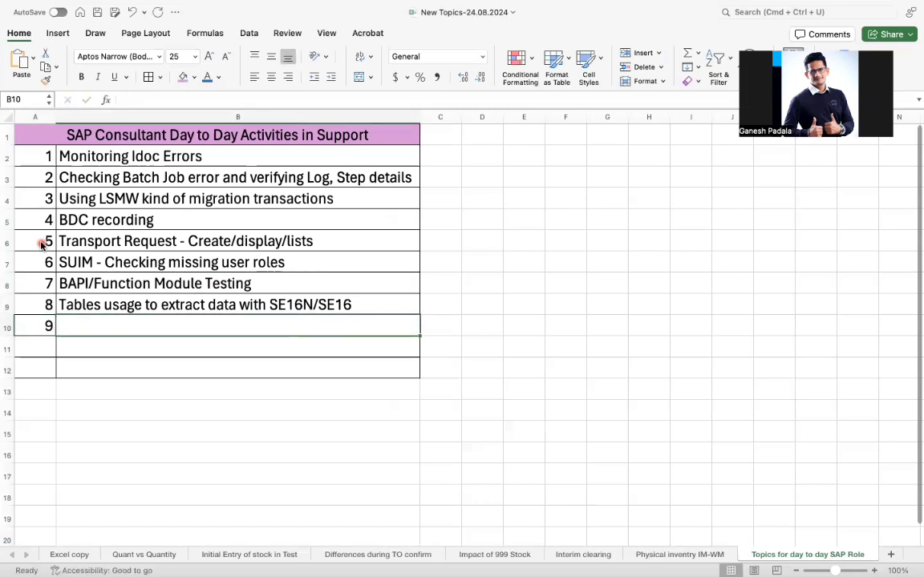
text(Id)
key(BackSpace)
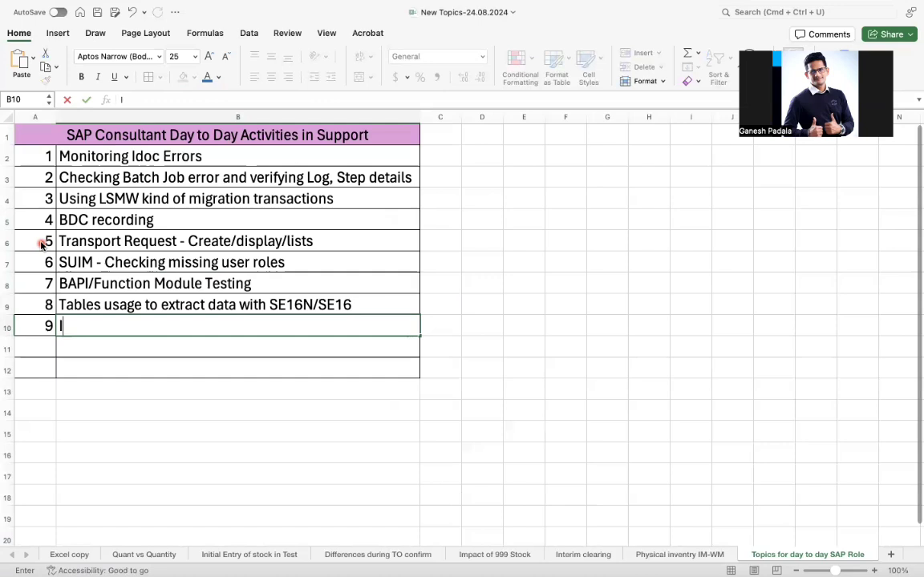
key(BackSpace)
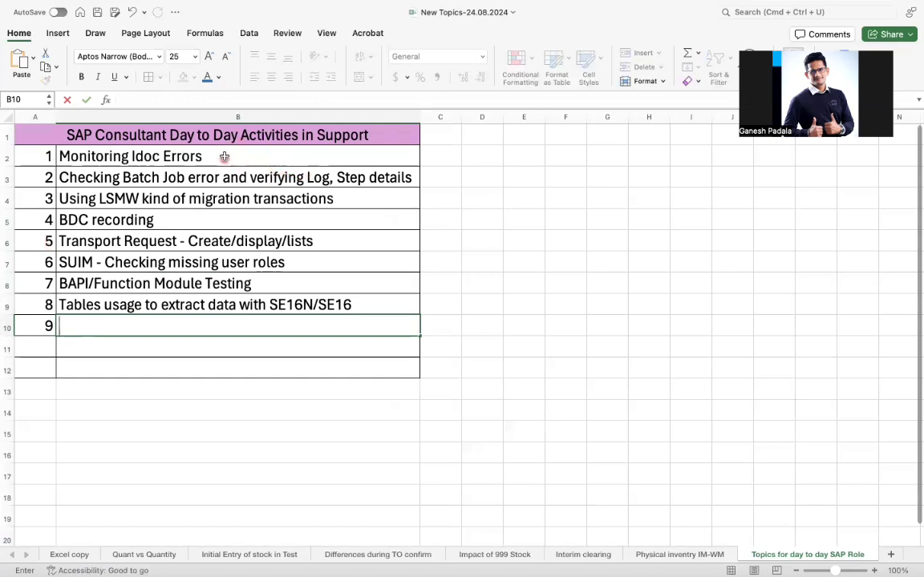
- Extend item 1 to read 'Monitoring Idoc Errors and setup in system'
click(225, 156)
double_click(224, 156)
text(and)
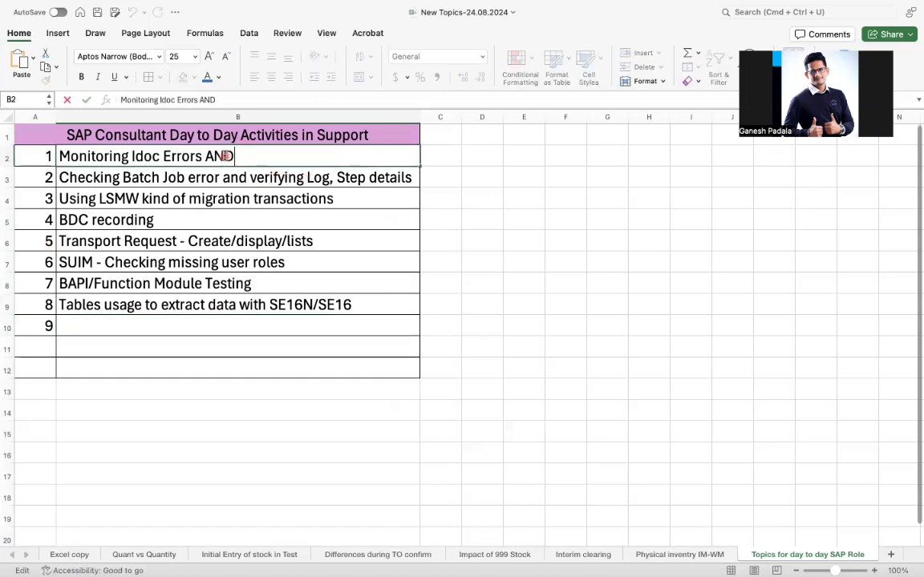
key(BackSpace)
key(BackSpace)
text(nd setup in s)
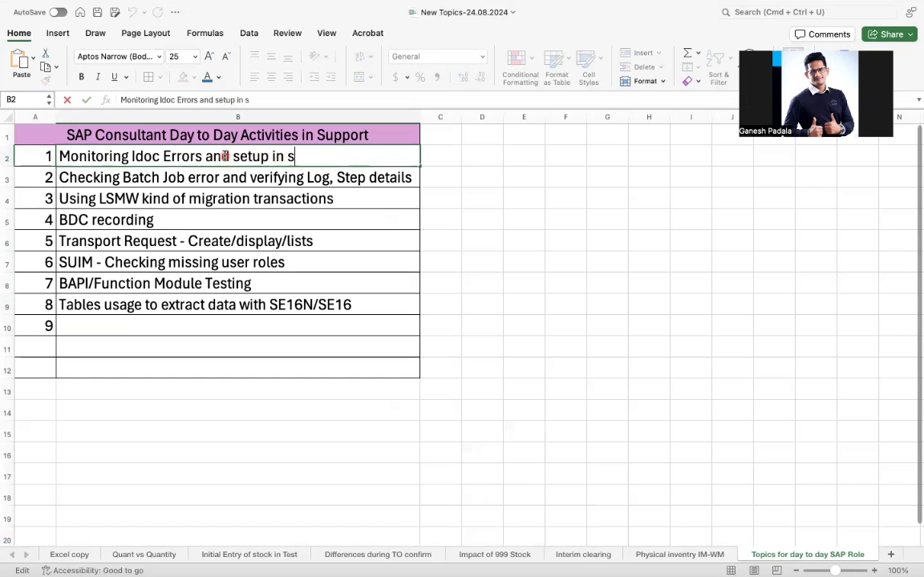
text(ystem)
key(Return)
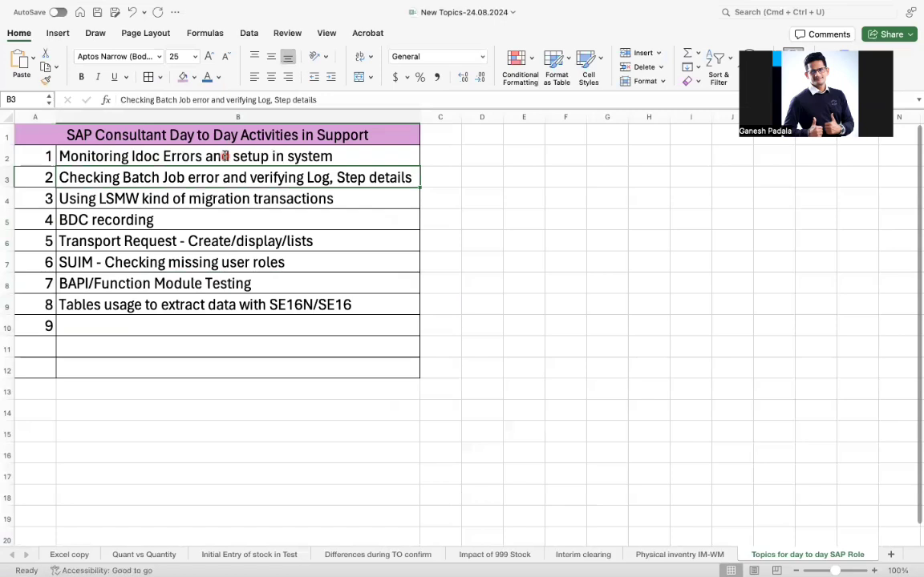
- Undo a stray edit and enter item 9: 'How to check the SAP configuration nodes'
text(B)
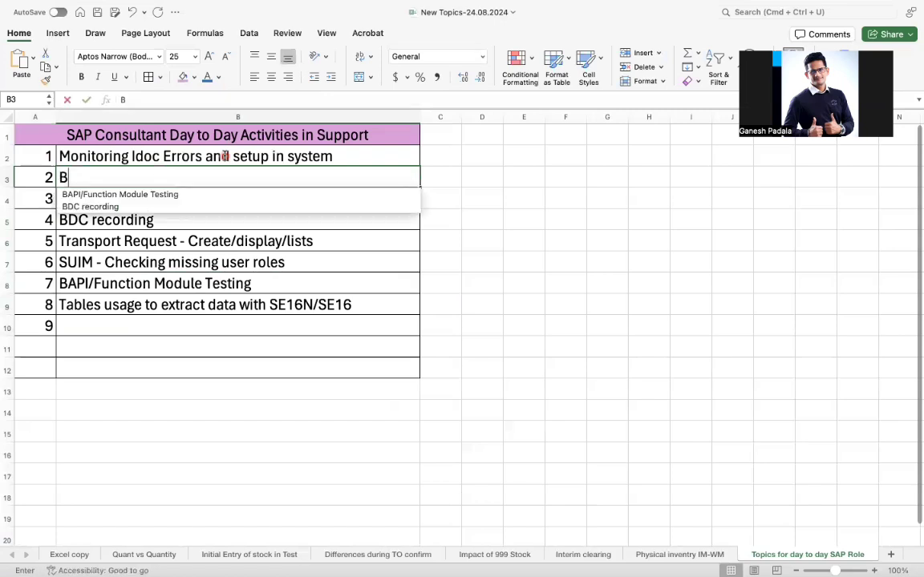
key(super+z)
click(280, 238)
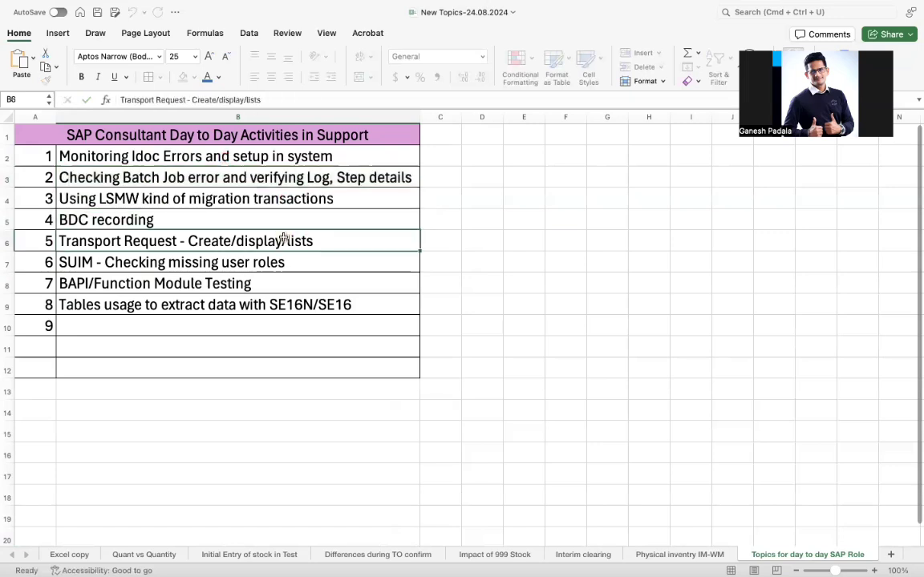
click(218, 178)
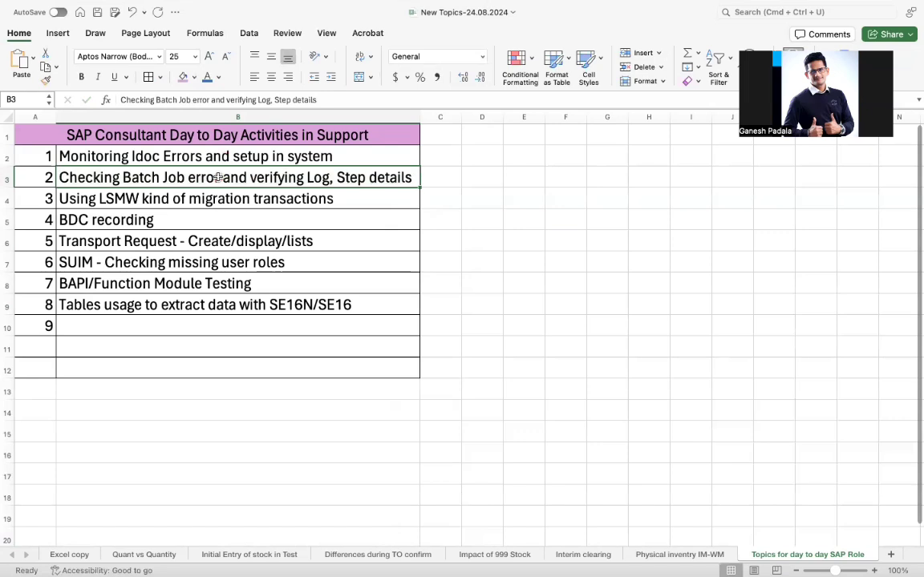
click(163, 328)
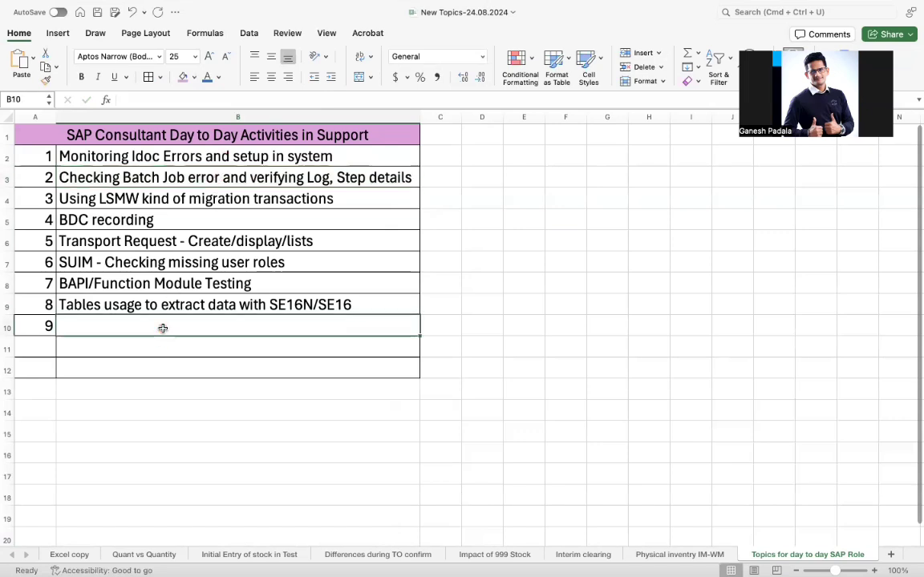
text(How to ch)
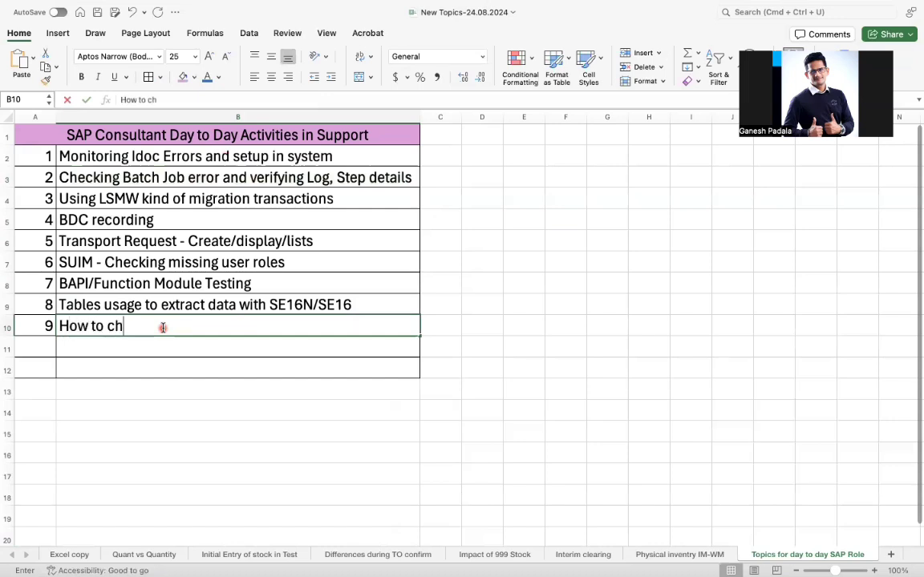
text(eck the SAP)
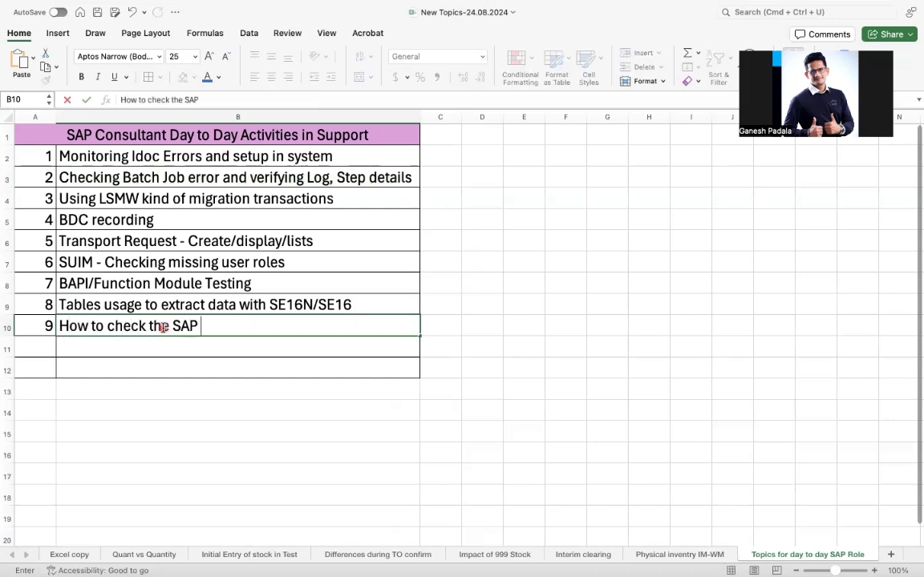
text( configurat)
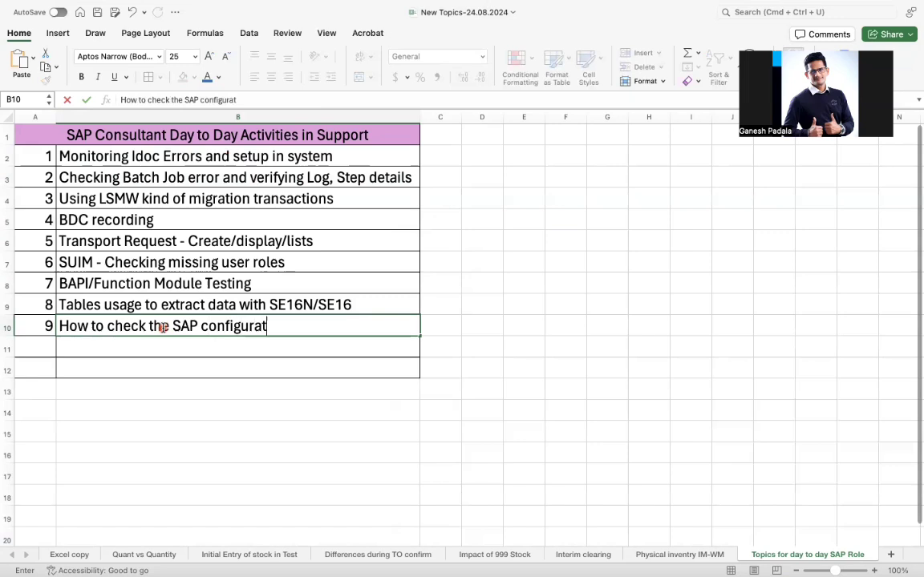
text(ion node)
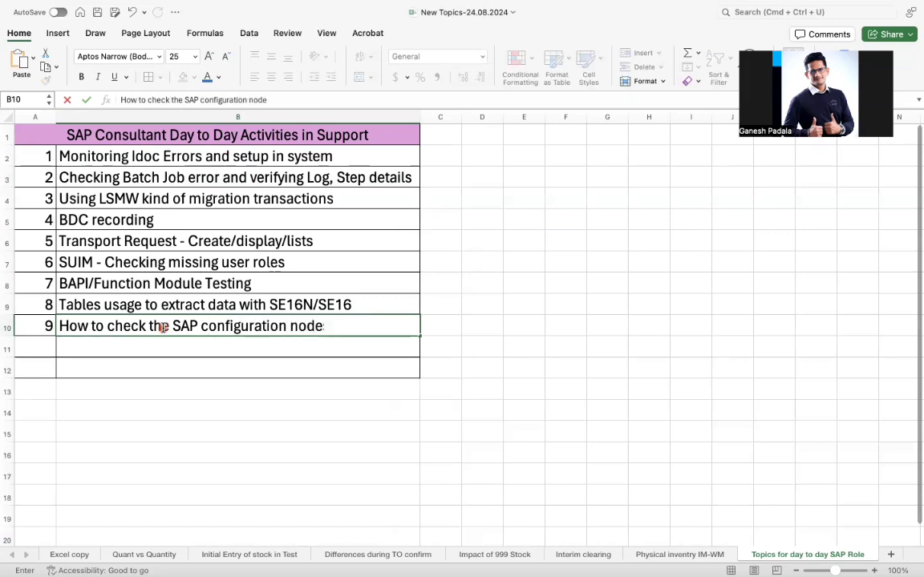
text(s)
key(Return)
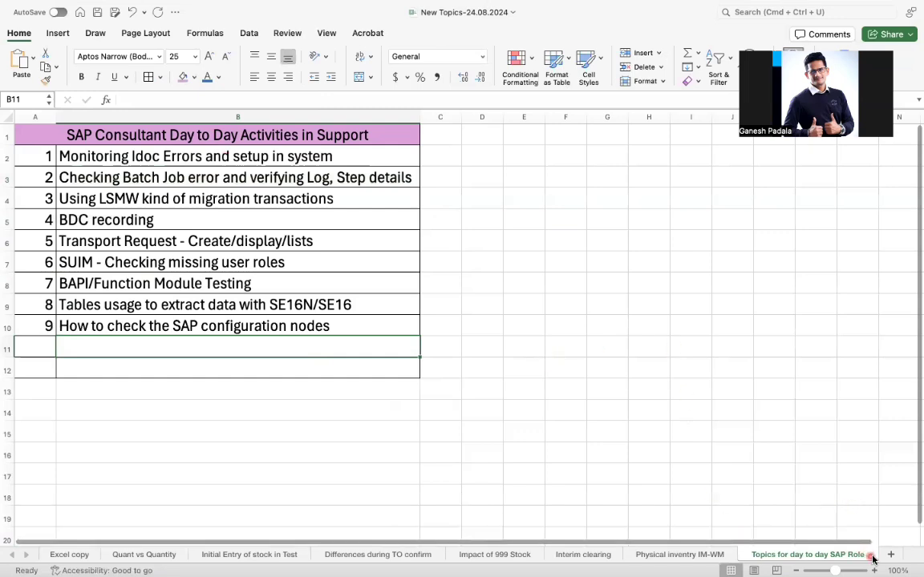
- Copy item 1's text from cell B2
scroll(854, 567, up, 3)
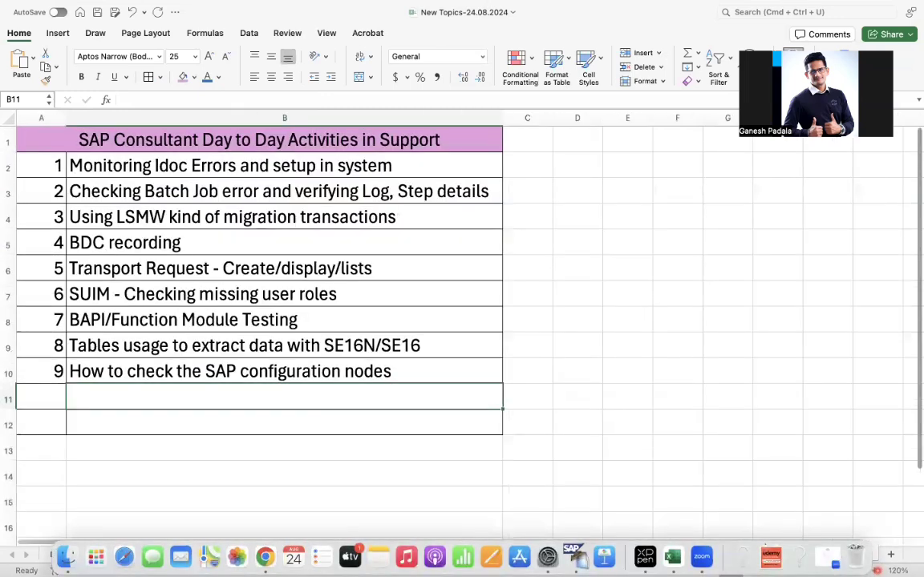
scroll(854, 567, up, 1)
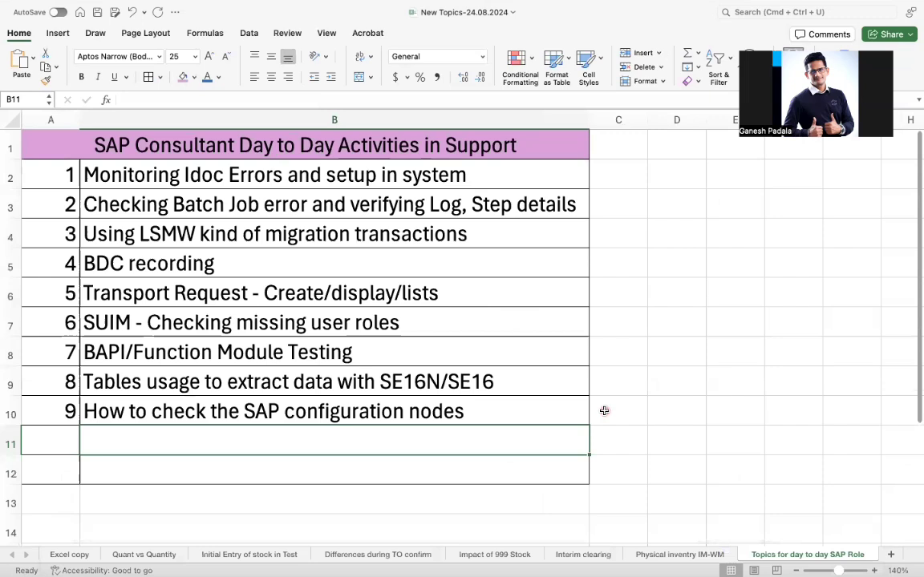
click(205, 169)
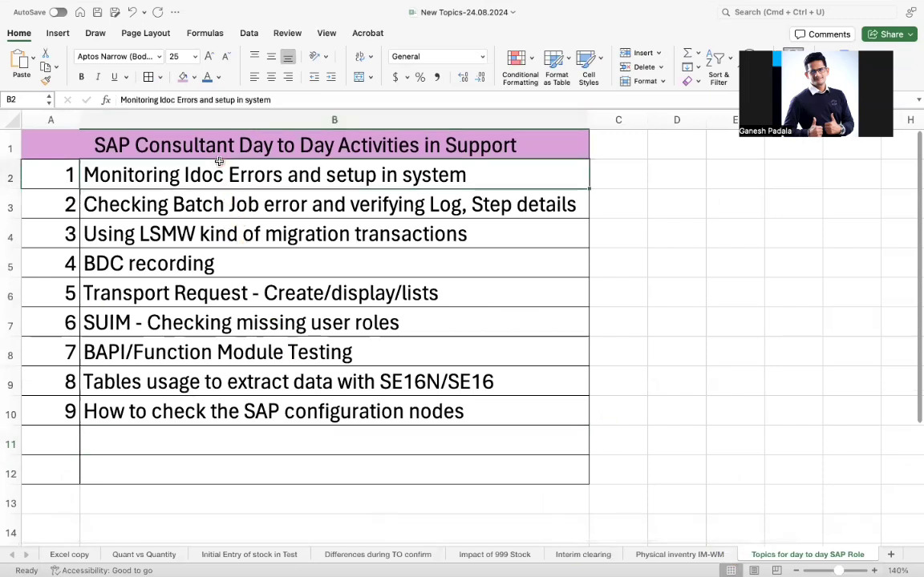
key(ctrl+Left)
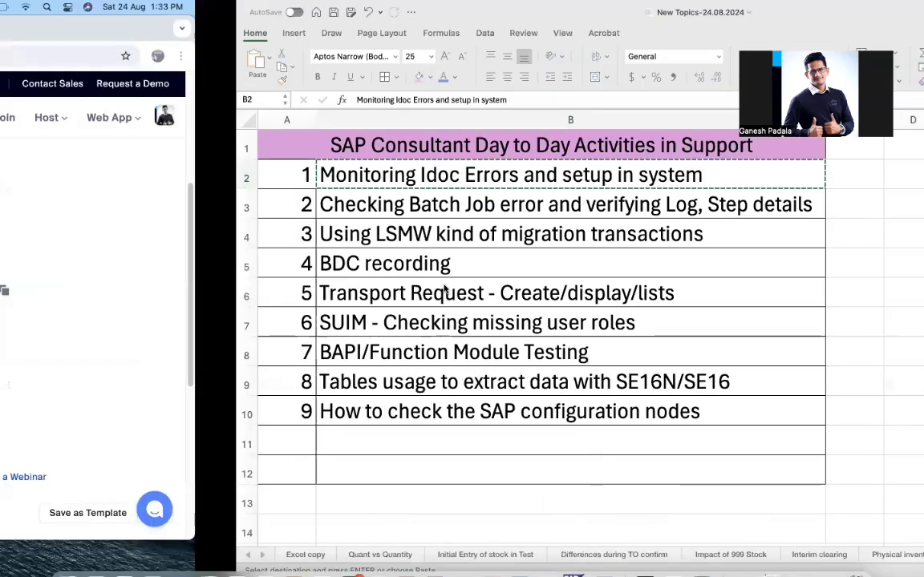
- Search YouTube for item 1's pasted text plus the video author's name
click(247, 28)
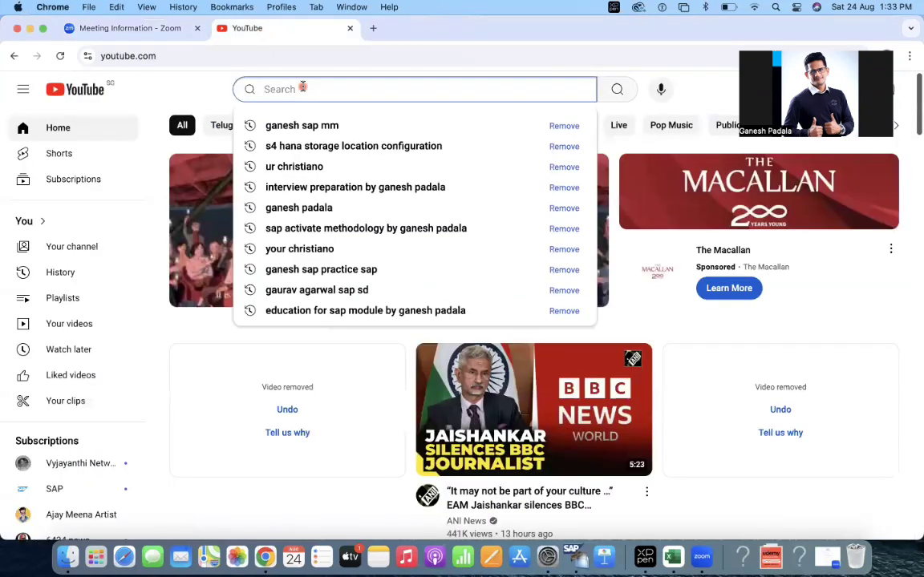
text(Monitoring Idoc Errors and setup in system)
text(by ga)
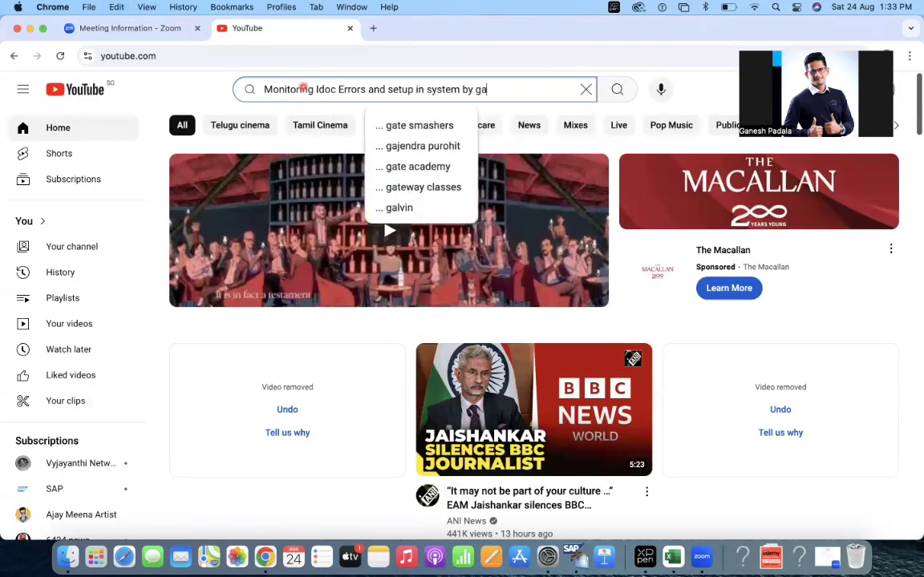
text(nesh padala)
key(Return)
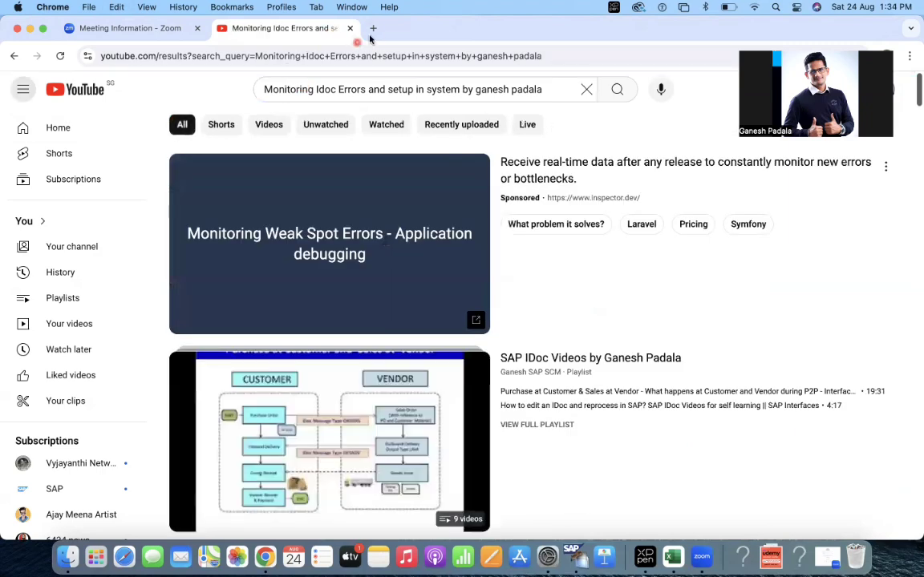
- Open the author's SAP SCM blog site in a new browser tab
click(373, 29)
text(ga)
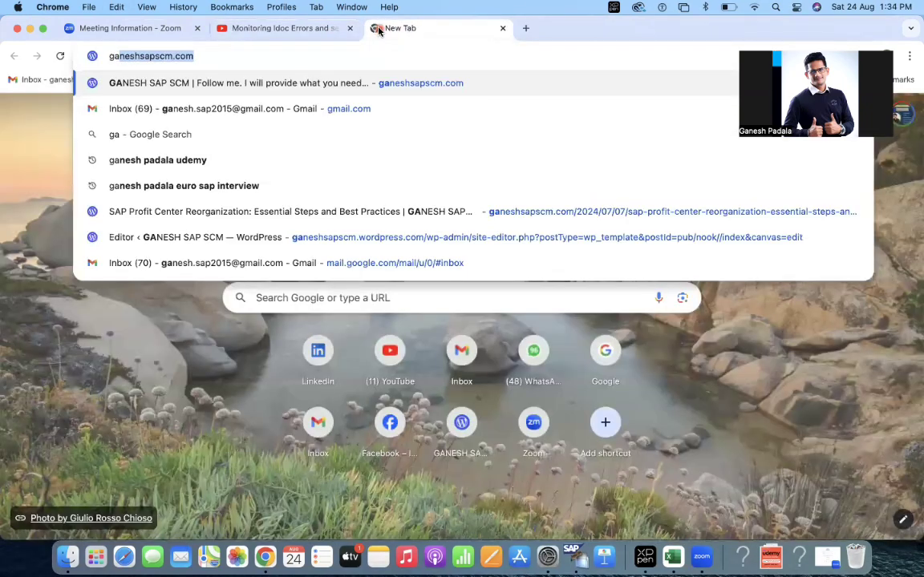
key(Return)
- Scroll through the YouTube results listing the IDoc videos and SAP IDoc playlist
click(242, 29)
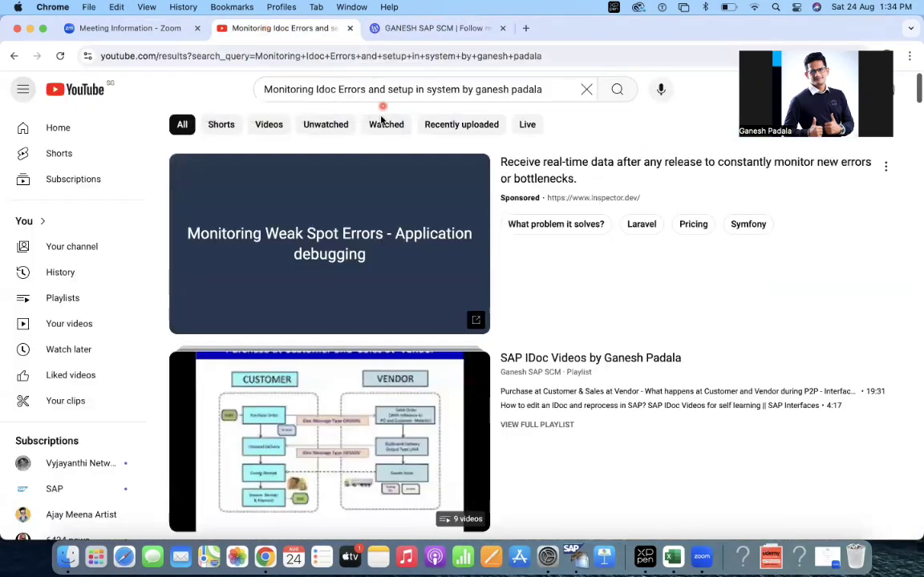
scroll(481, 261, down, 2)
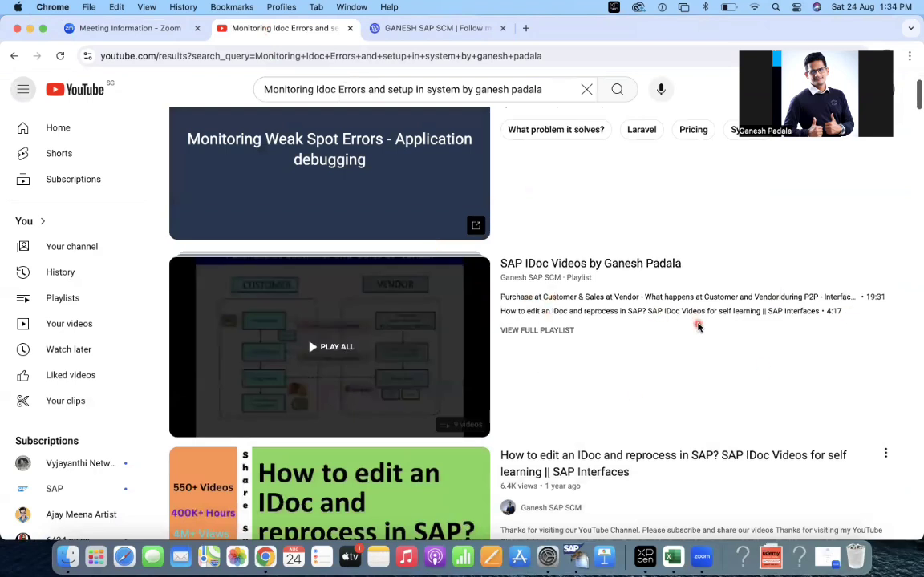
scroll(630, 278, up, 1)
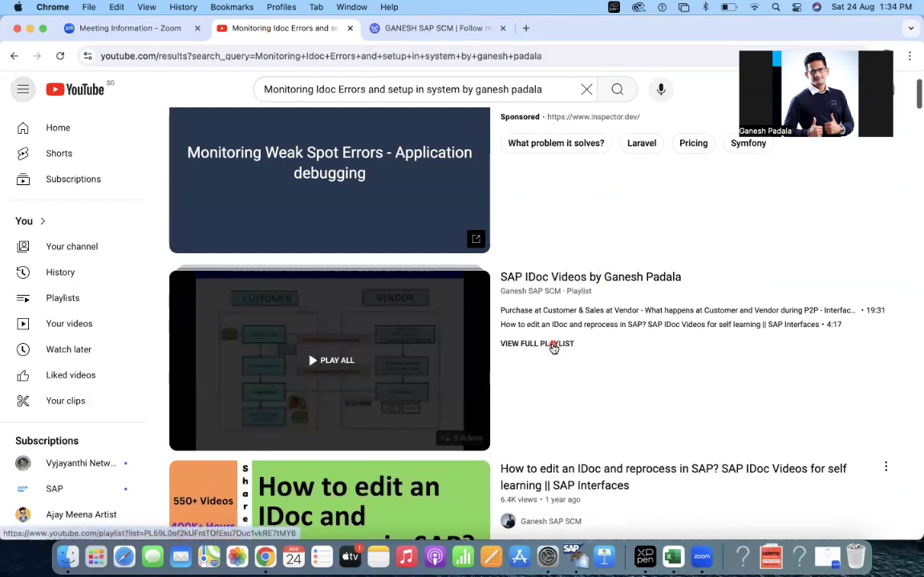
scroll(553, 346, down, 3)
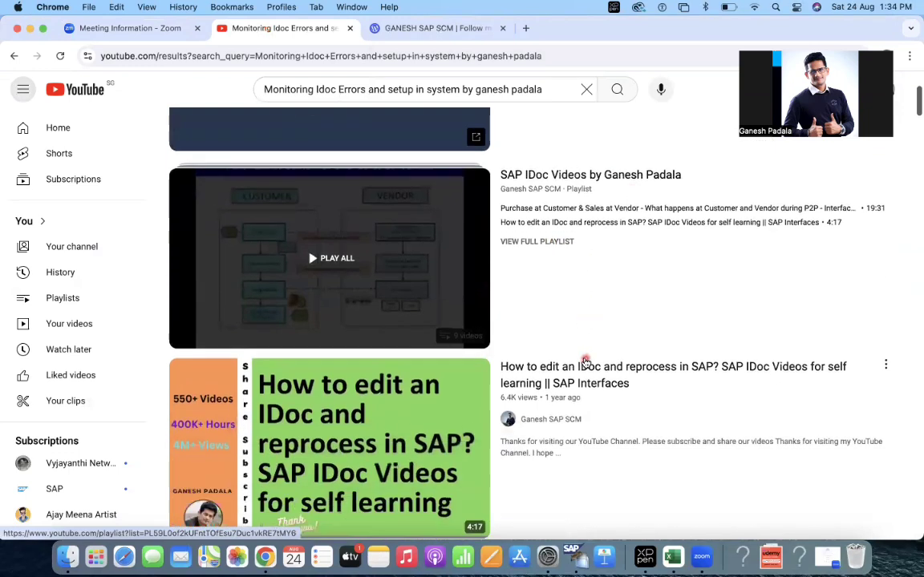
scroll(588, 361, down, 2)
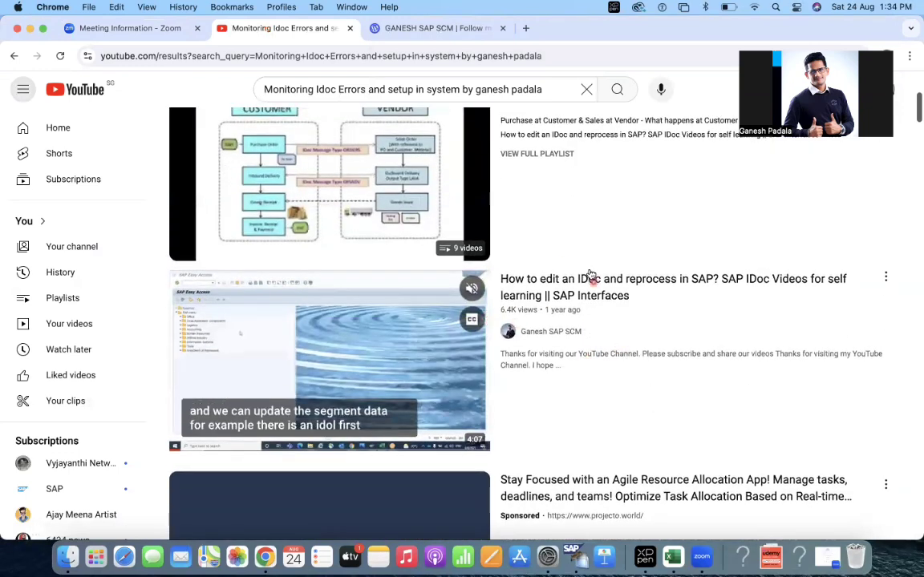
scroll(650, 380, down, 1)
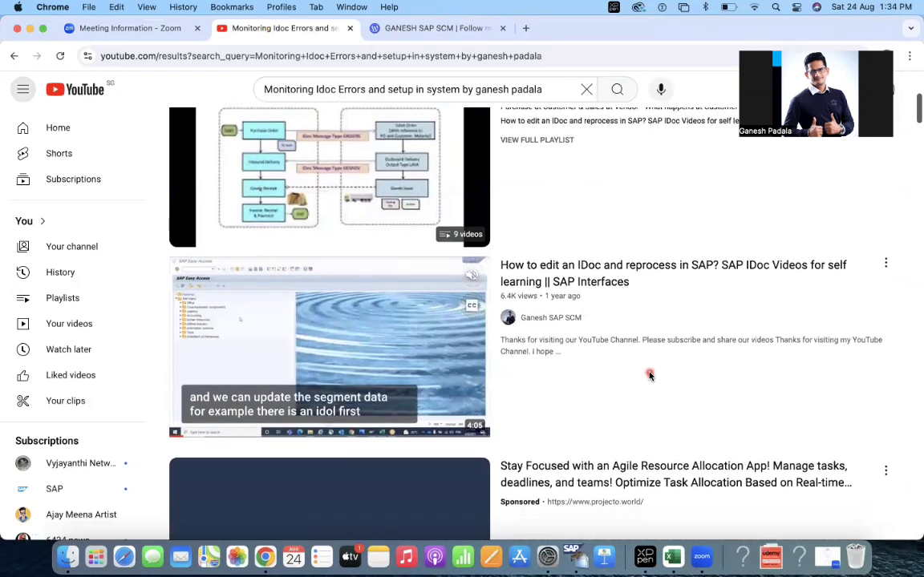
scroll(651, 375, down, 1)
scroll(650, 374, down, 5)
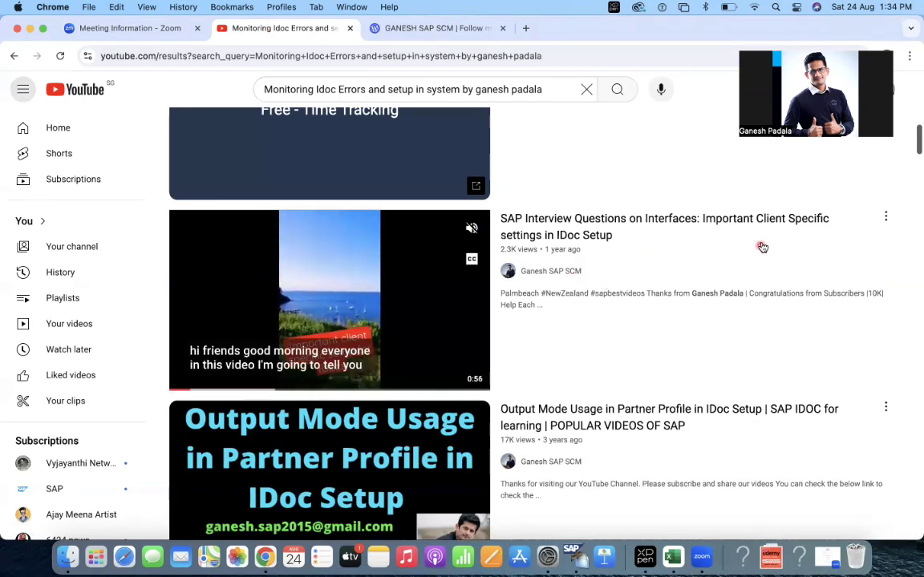
scroll(667, 390, down, 2)
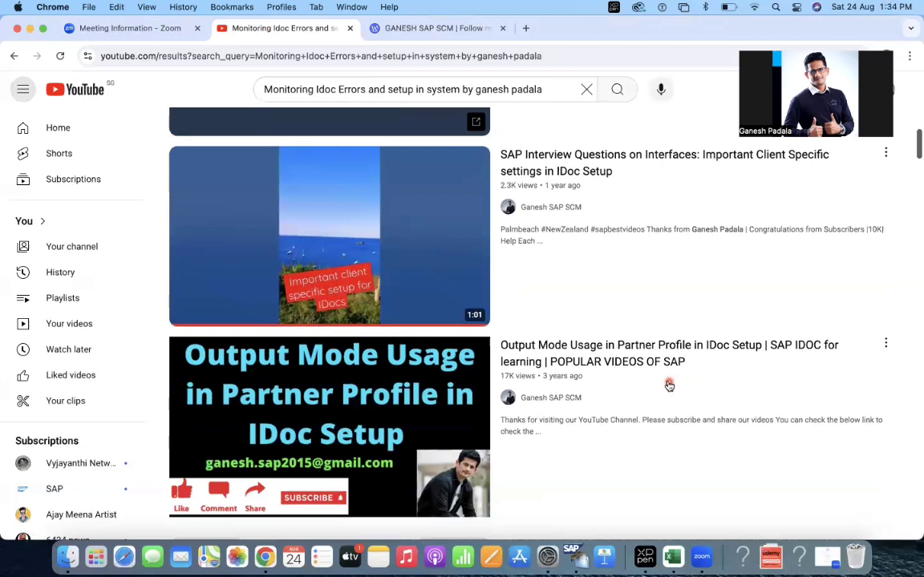
mouse_move(691, 489)
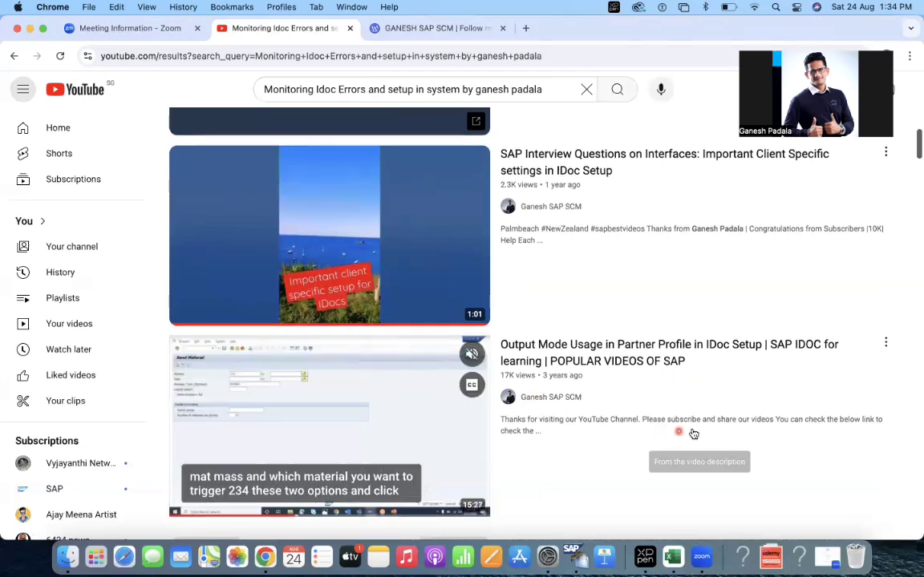
scroll(694, 434, down, 3)
scroll(694, 431, down, 3)
scroll(697, 425, down, 2)
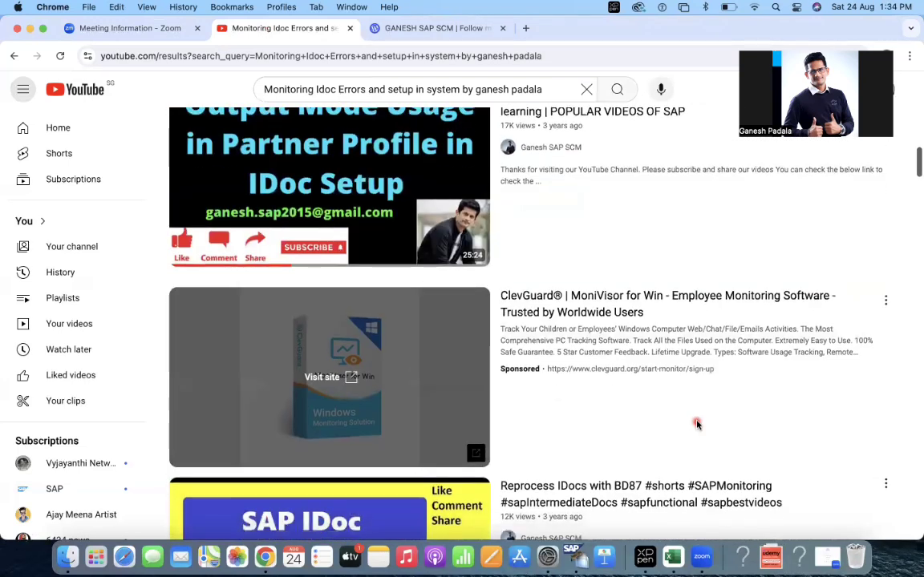
scroll(695, 481, down, 3)
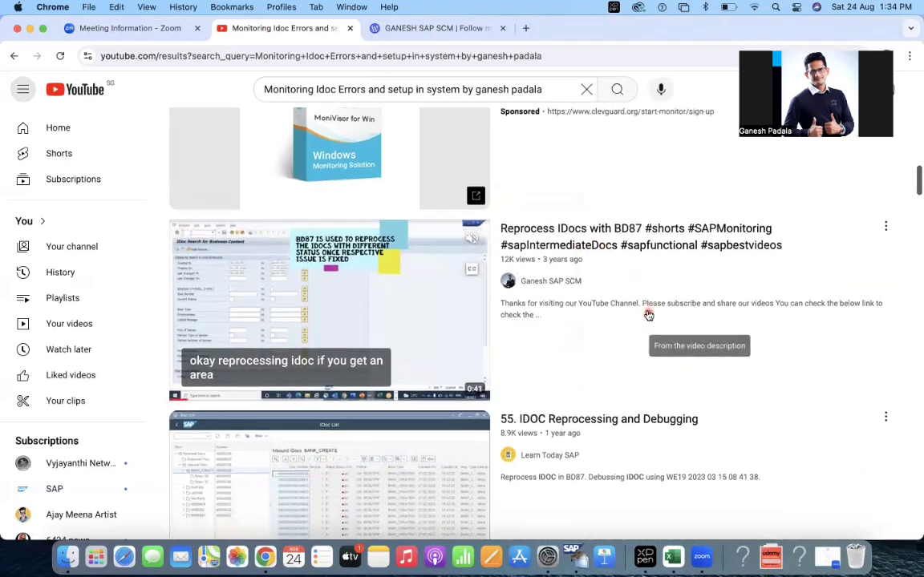
scroll(644, 311, down, 3)
scroll(644, 309, up, 1)
scroll(644, 309, up, 10)
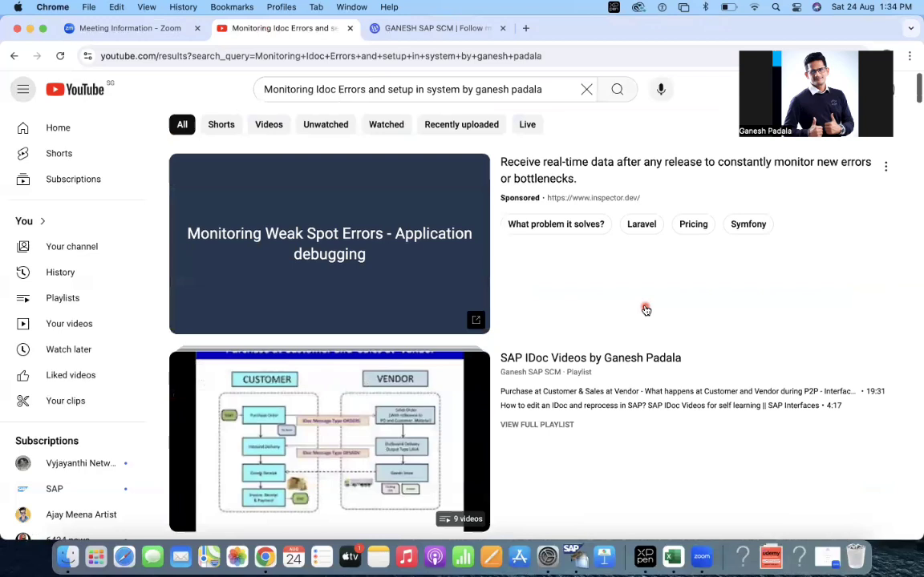
- Open the Unlock Big Savings on SAP Courses article on the GANESH SAP SCM blog
click(418, 31)
scroll(440, 311, down, 5)
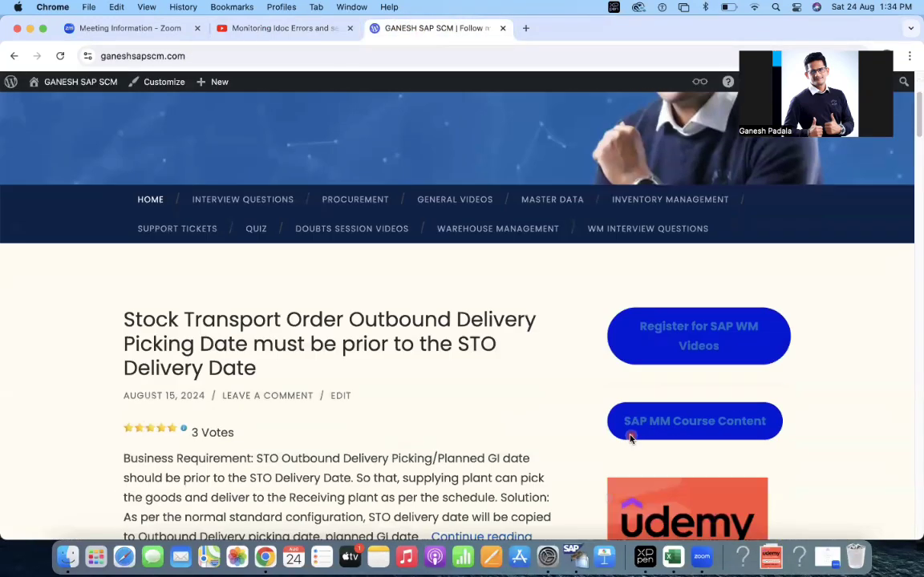
scroll(497, 357, down, 15)
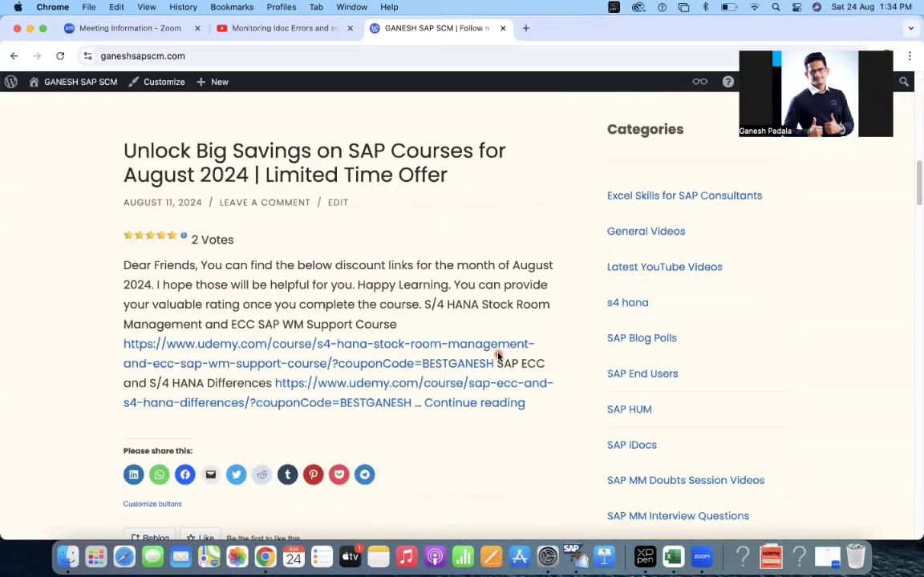
click(497, 405)
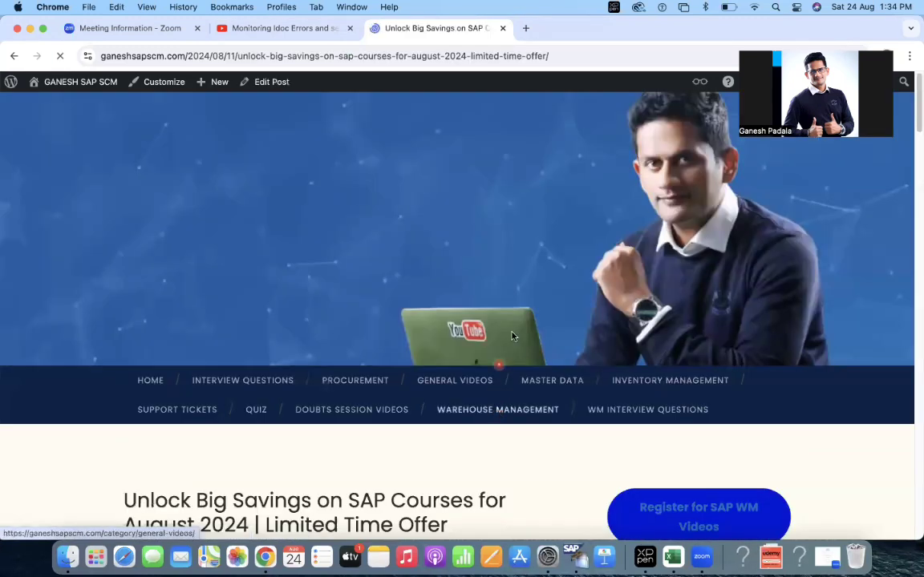
- Highlight the SAP IDoc Training for Functional Consultants heading and its course link
scroll(584, 260, down, 5)
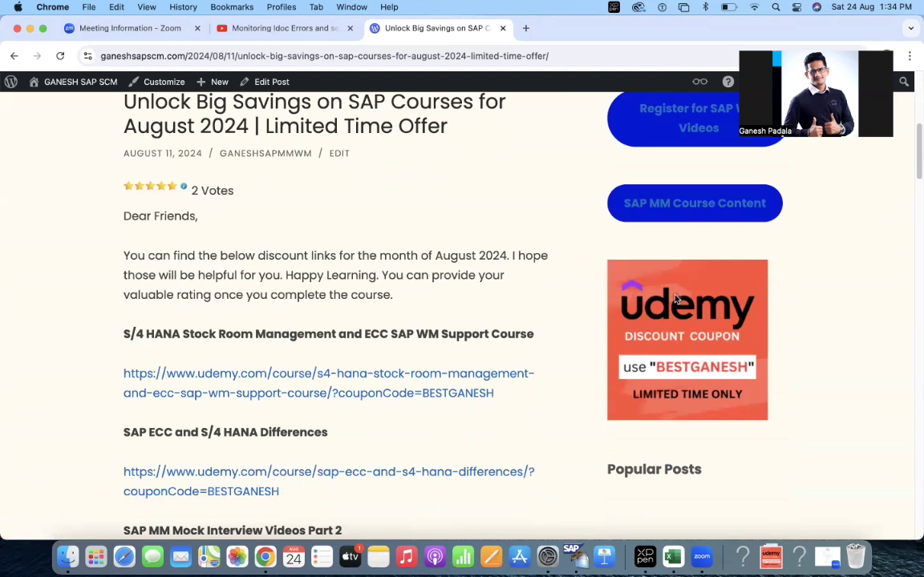
scroll(321, 322, down, 1)
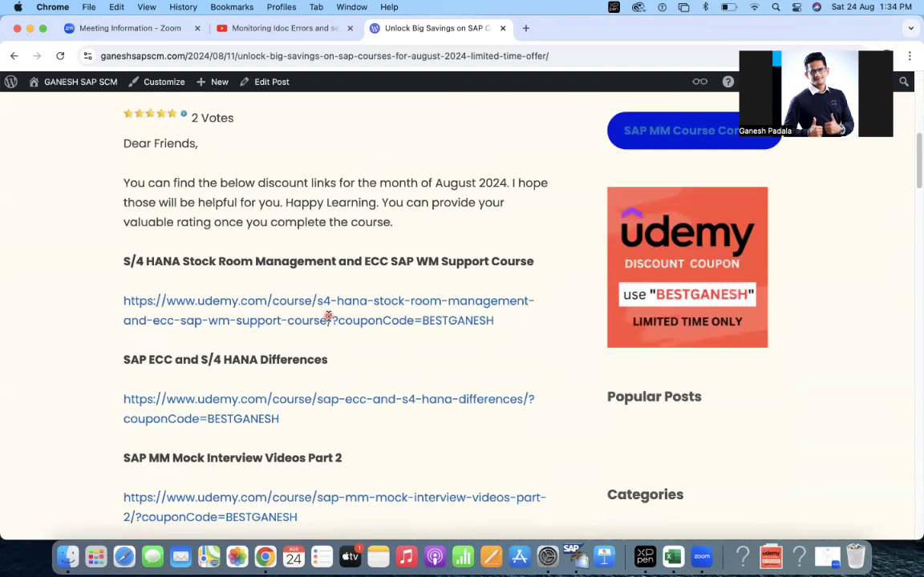
scroll(327, 317, down, 2)
scroll(377, 353, down, 3)
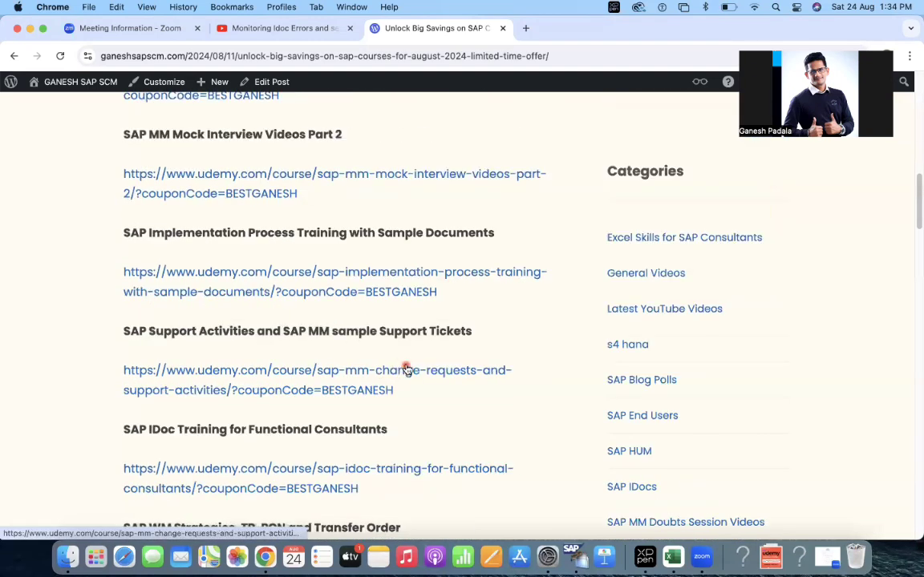
scroll(384, 479, down, 1)
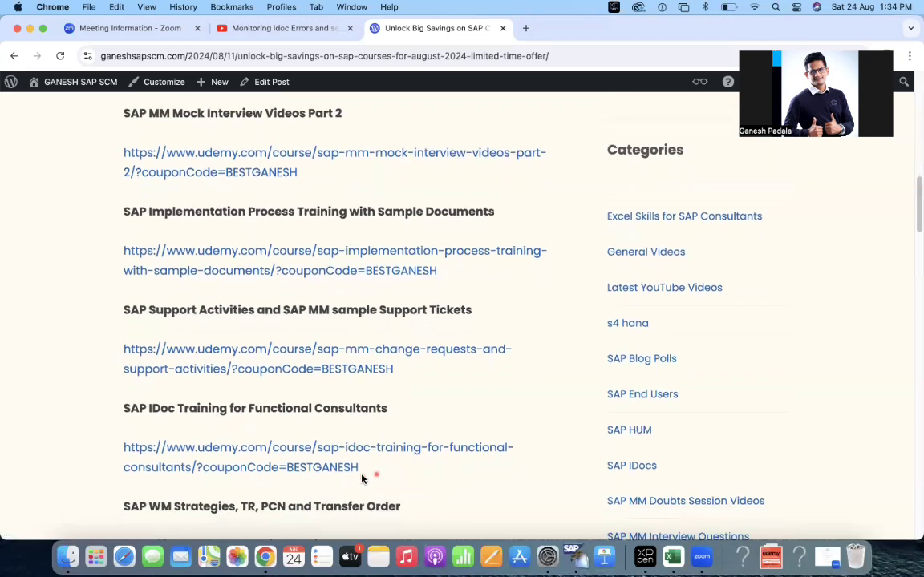
drag(362, 479, 81, 396)
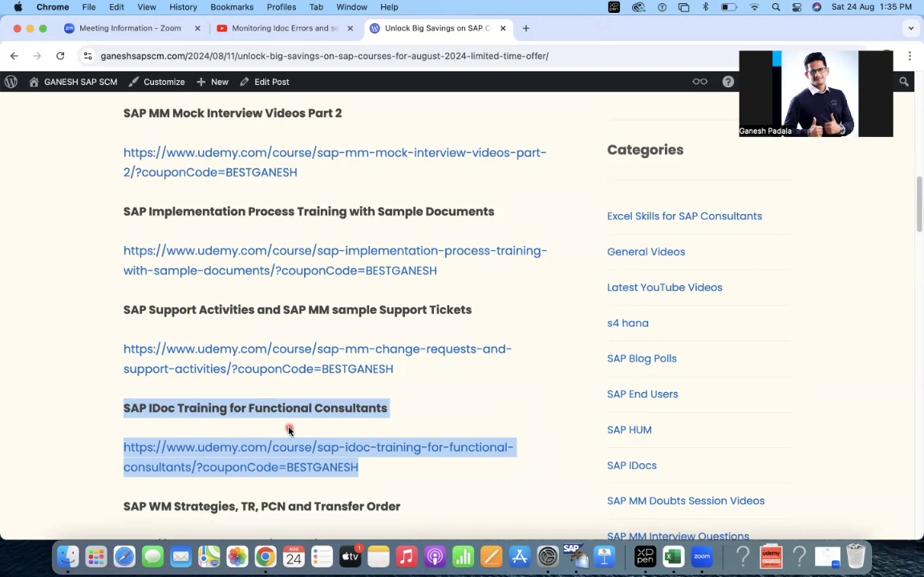
- Check the second activity in the Excel topics table
click(259, 29)
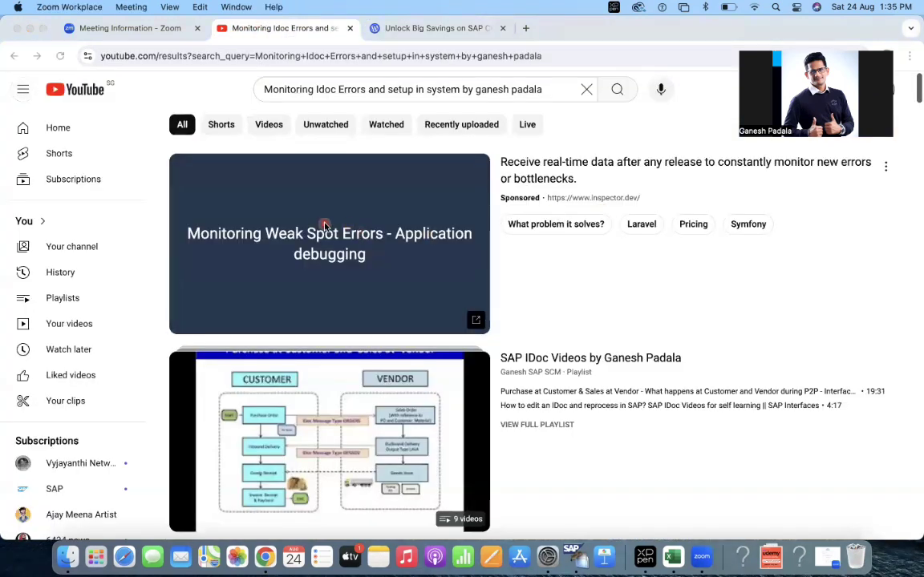
key(super+Tab)
key(super+Tab)
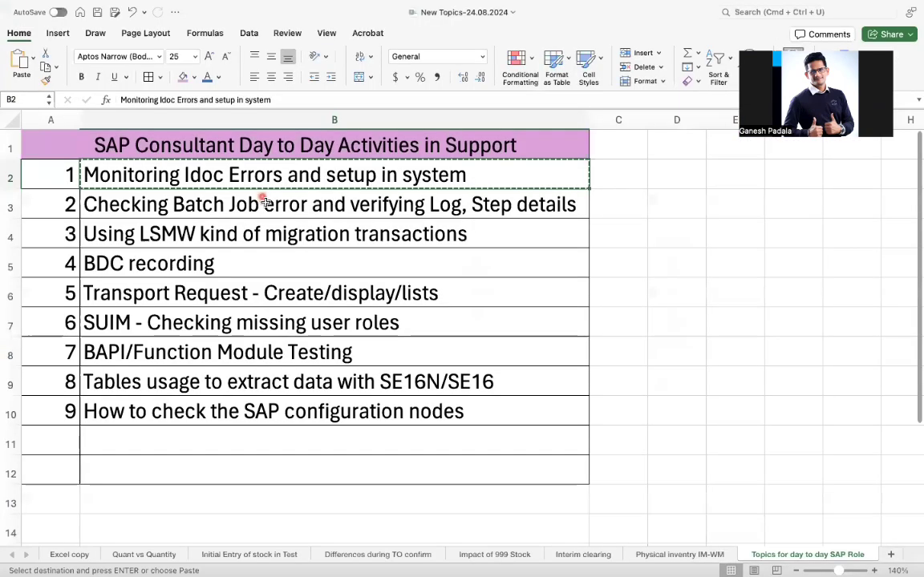
click(267, 203)
key(ctrl+Left)
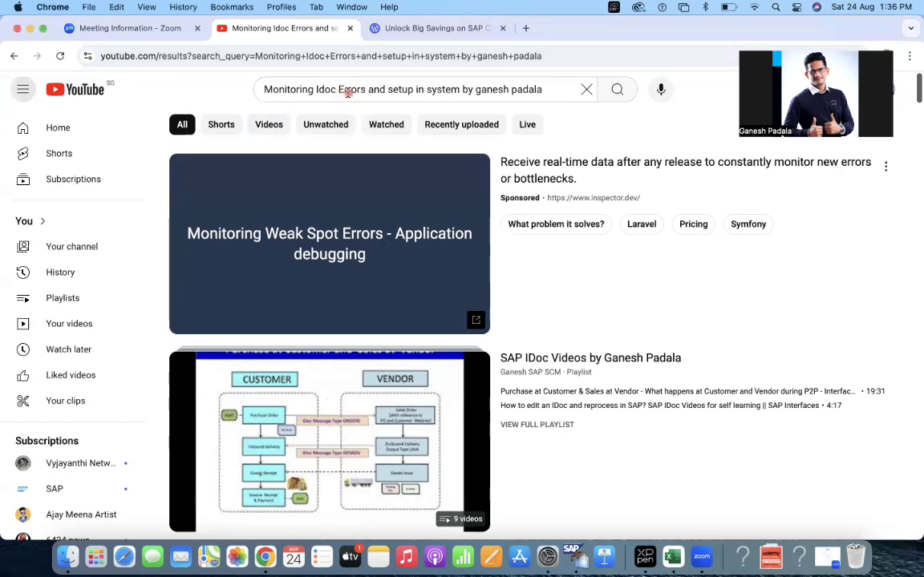
- Replace the YouTube search with 'Report as email to users by ganesh padala'
click(351, 90)
triple_click(401, 94)
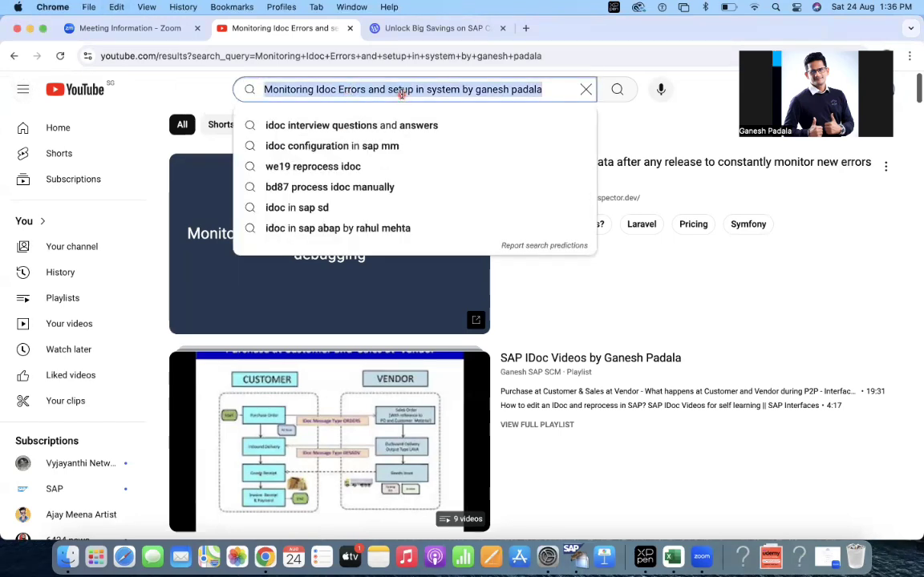
text(Report a)
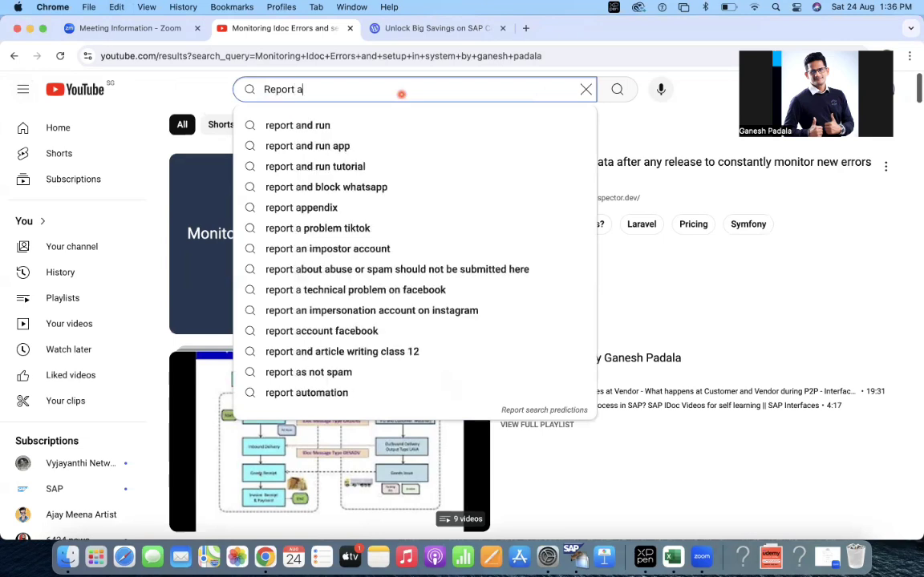
text(s email to us)
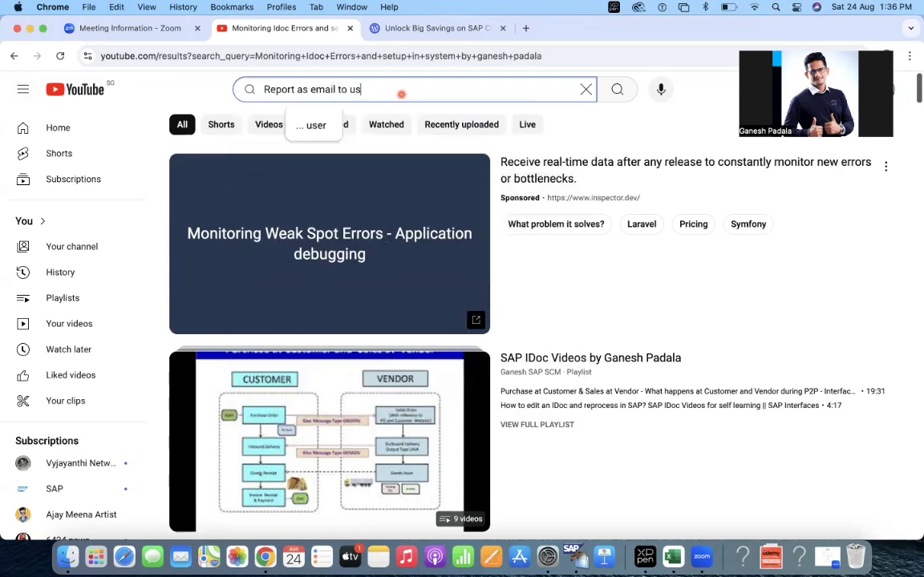
text(ers by ganesh)
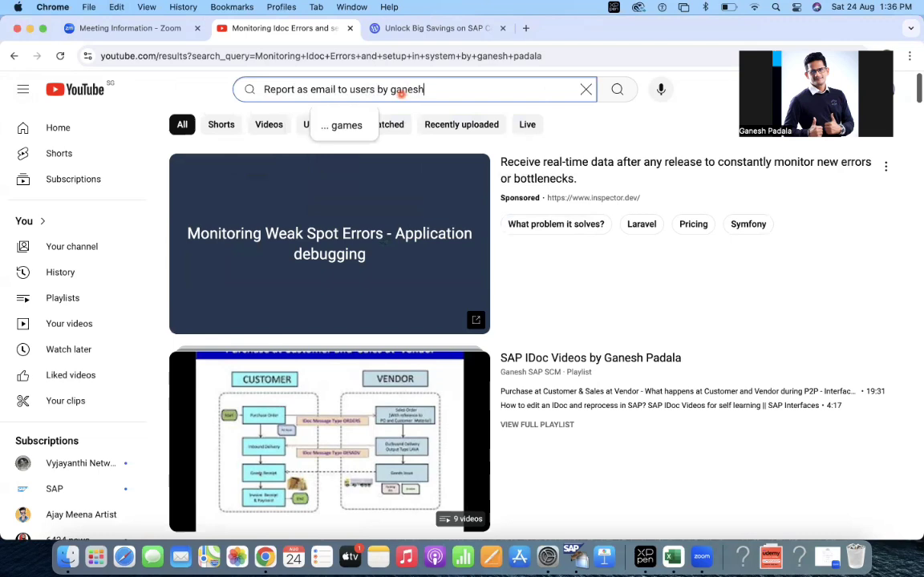
text( padala)
key(Return)
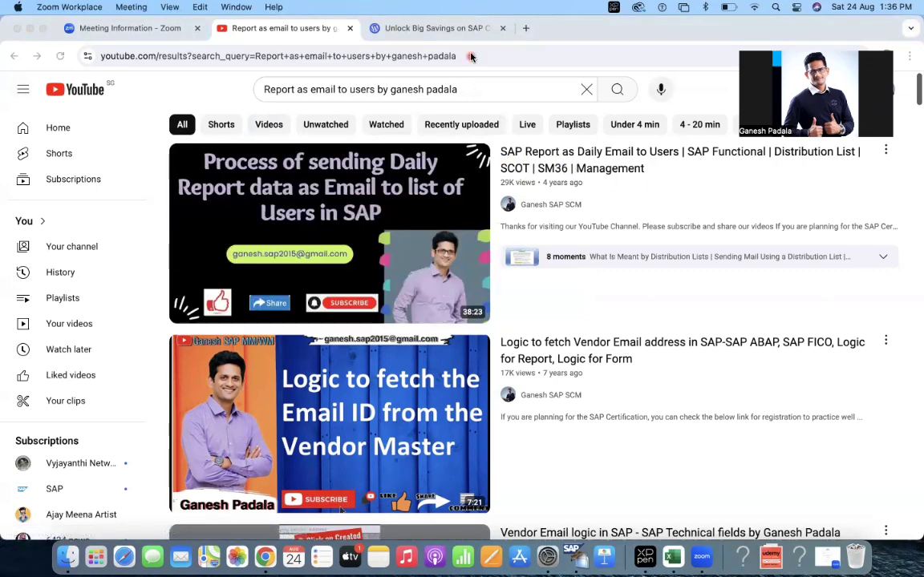
- Scroll the savings post down to the SAP WM and SAP Common Course for all Functional Consultants entries
click(383, 28)
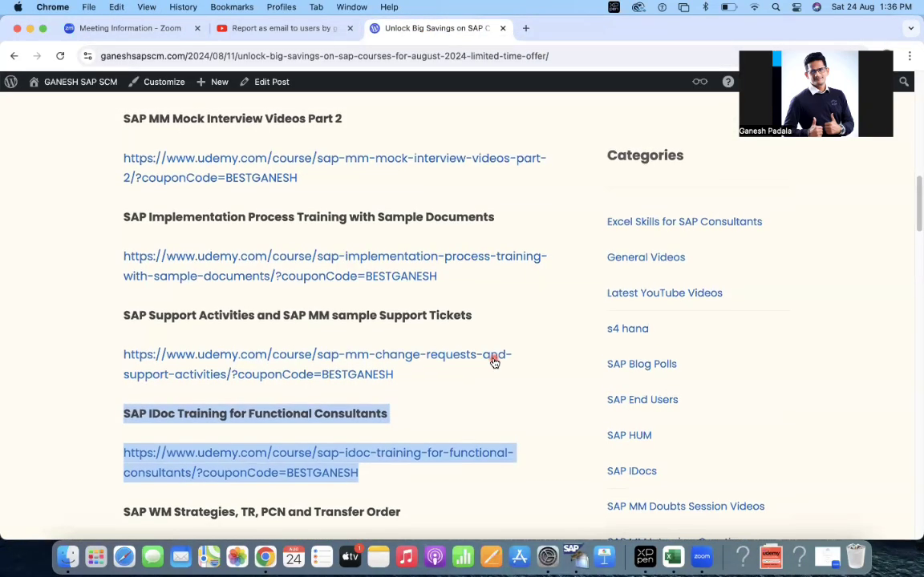
scroll(495, 363, down, 4)
scroll(495, 363, down, 5)
scroll(495, 362, down, 1)
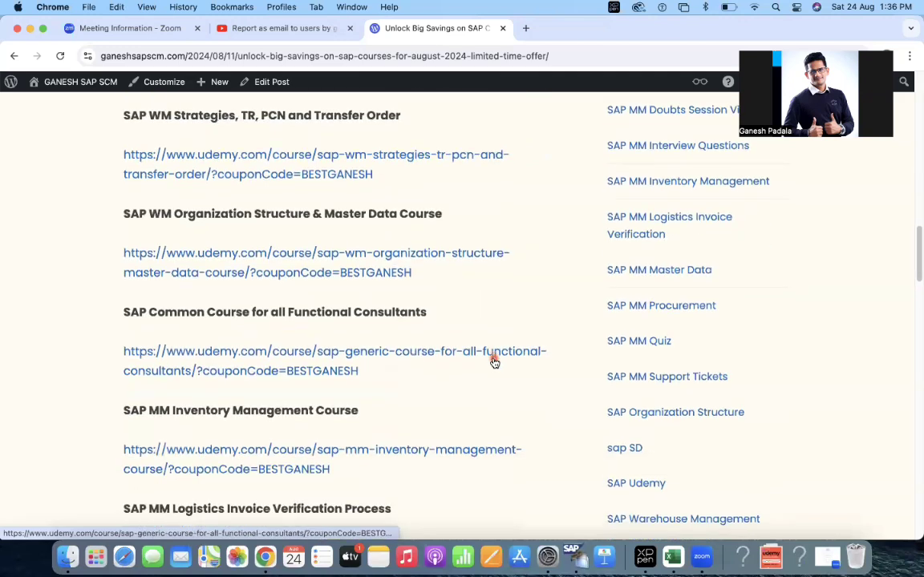
scroll(493, 361, down, 1)
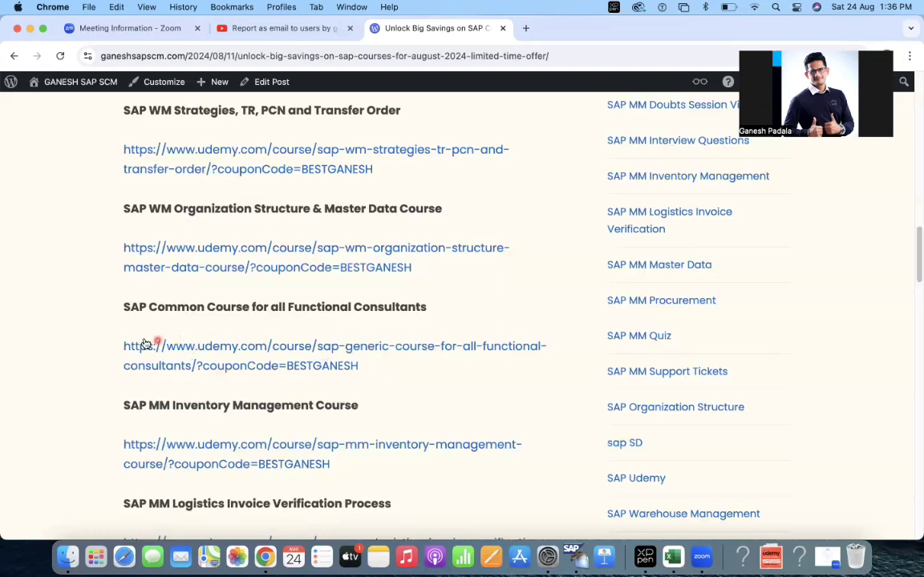
- Search YouTube for 'LSMW by ganesh padala', matching the LSMW activity in cell B4
click(283, 30)
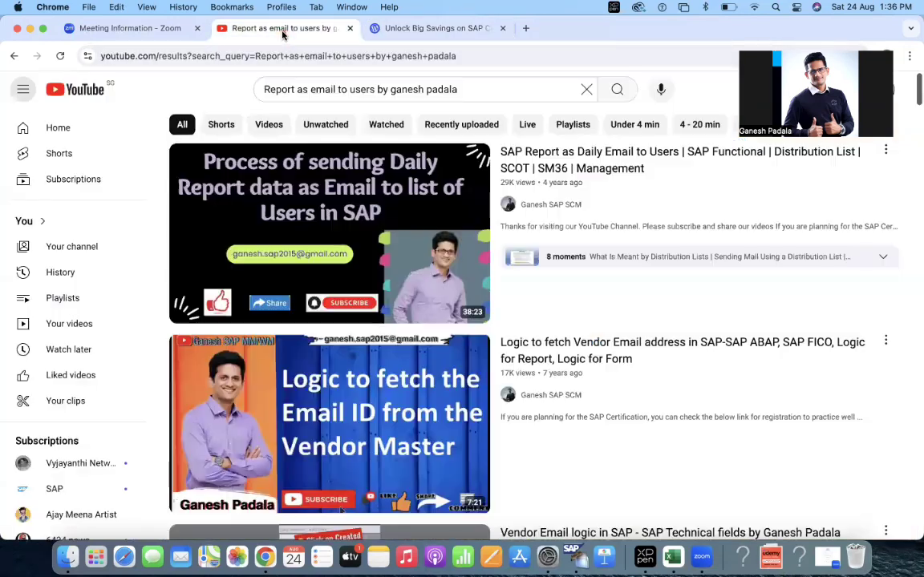
key(super+Tab)
key(super+Tab)
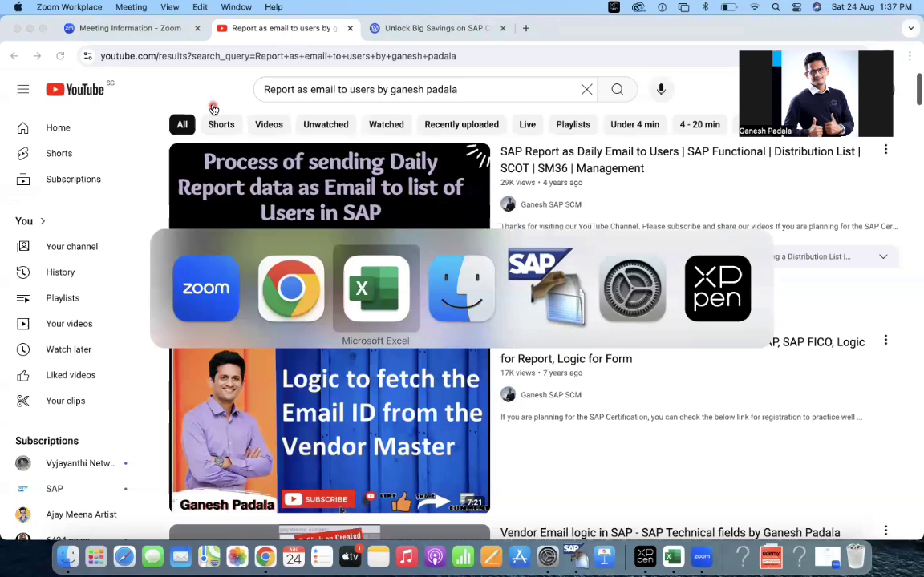
click(177, 231)
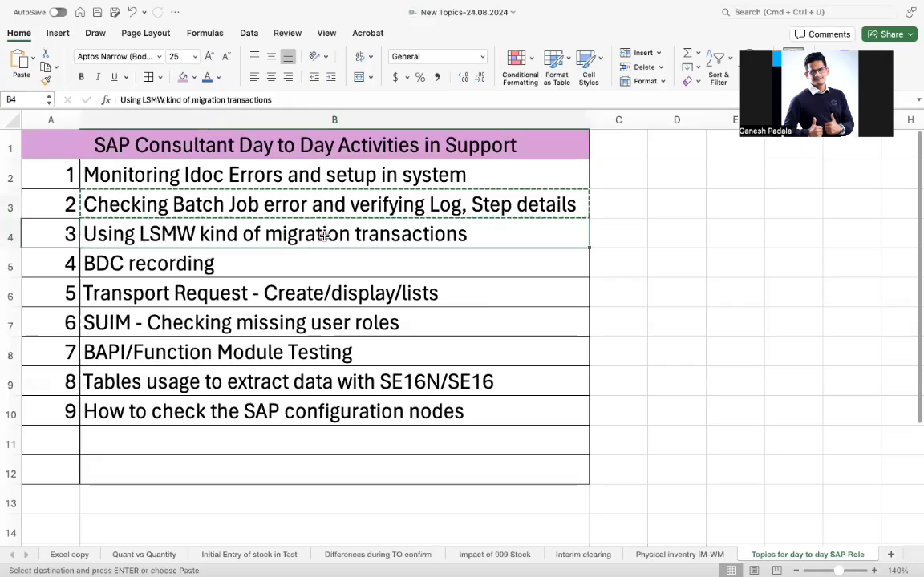
key(super+Tab)
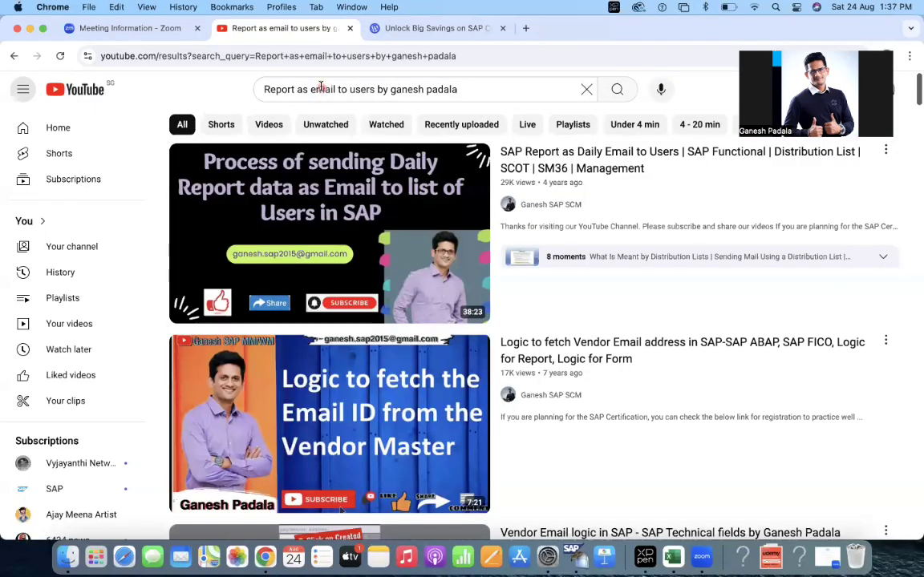
click(321, 89)
text(LSMW)
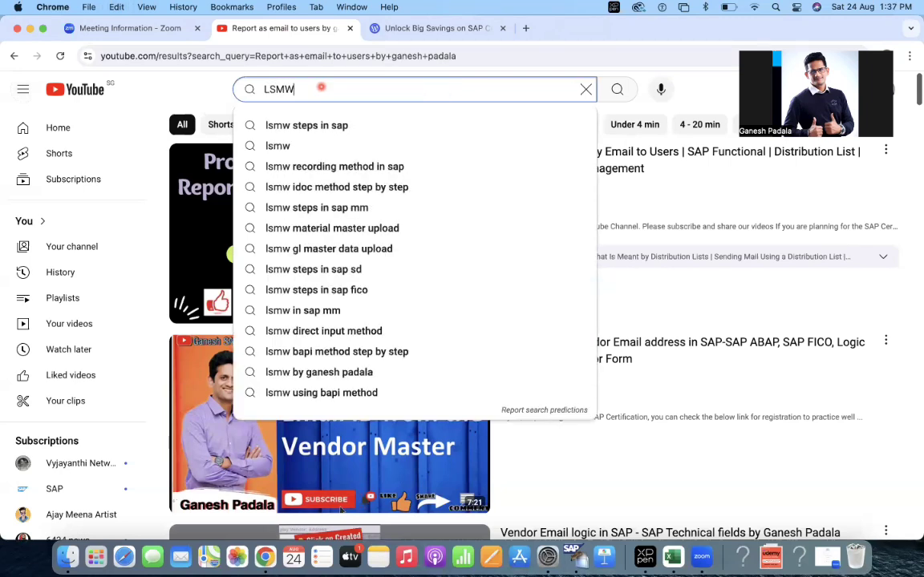
text( by ganesh padala)
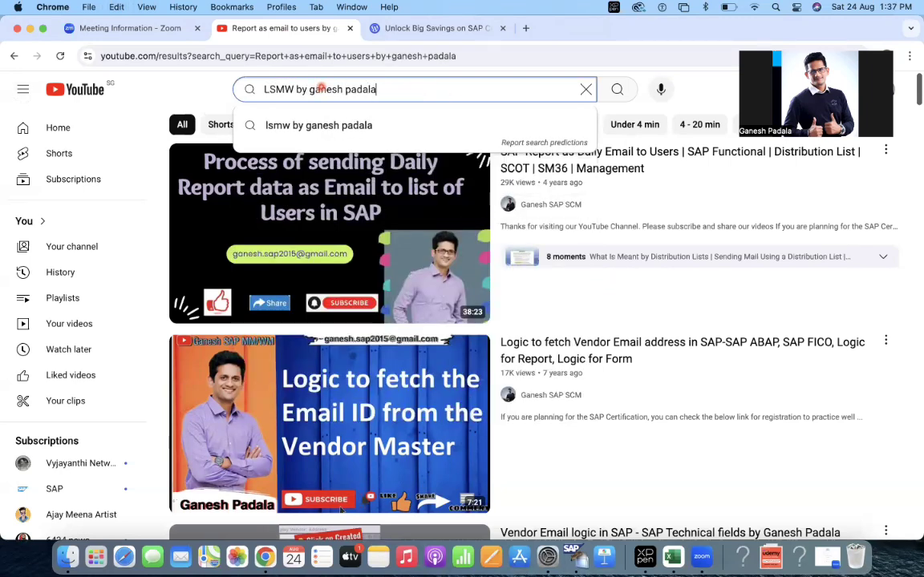
key(Return)
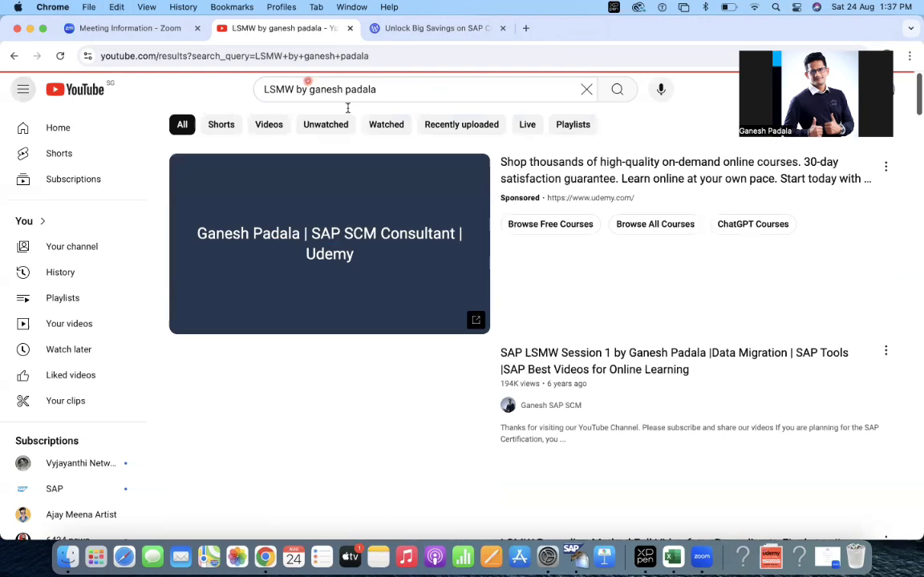
- Browse the LSMW results, then highlight the SAP Common Course heading and link on the blog
scroll(537, 397, down, 4)
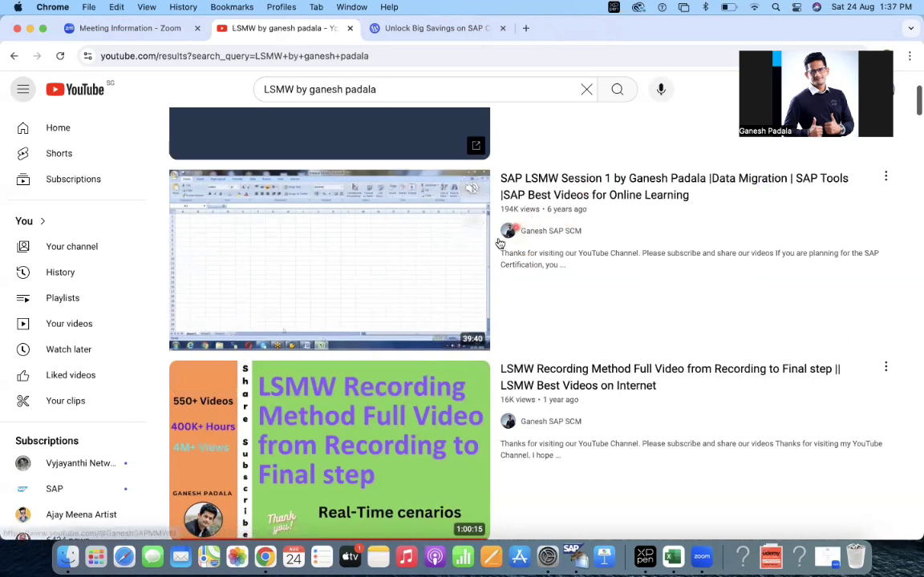
scroll(602, 297, down, 1)
scroll(553, 289, down, 3)
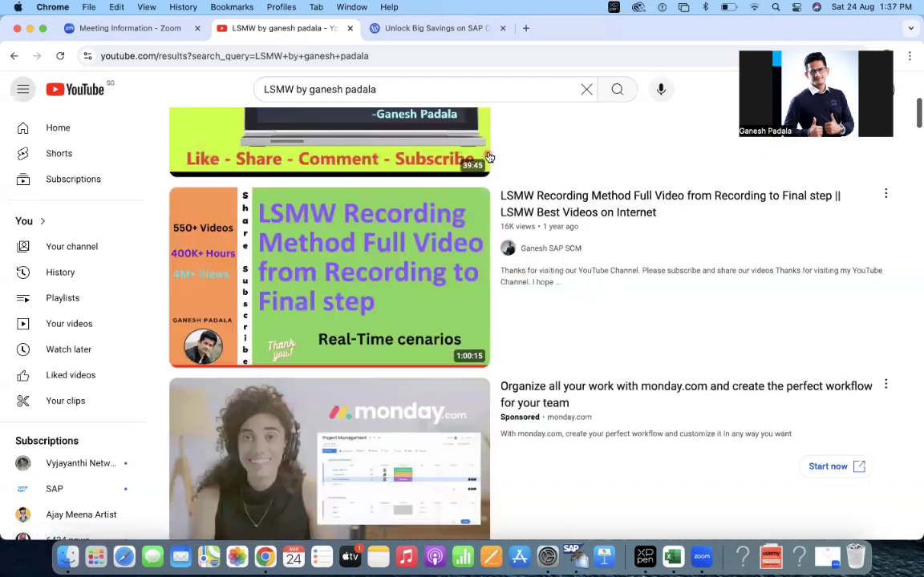
scroll(559, 211, down, 2)
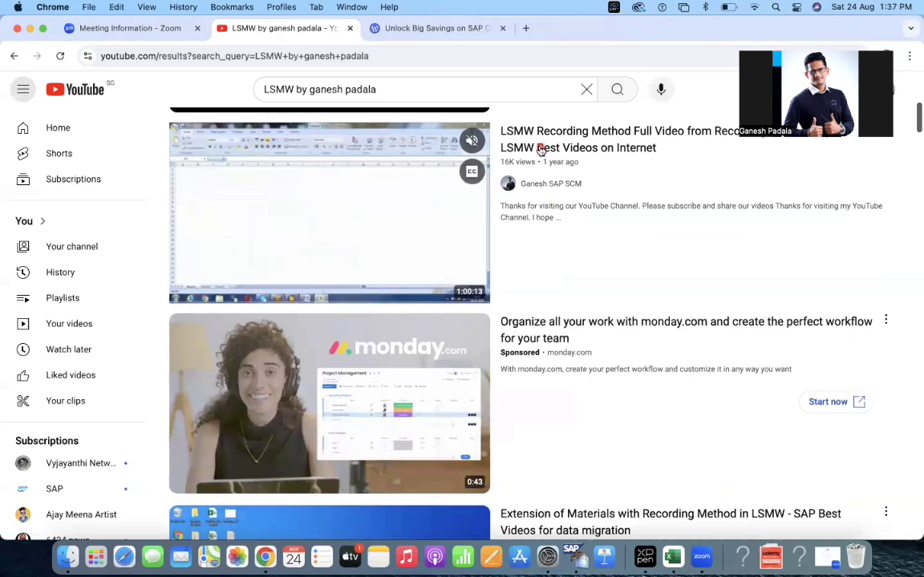
scroll(588, 246, down, 5)
scroll(577, 305, down, 1)
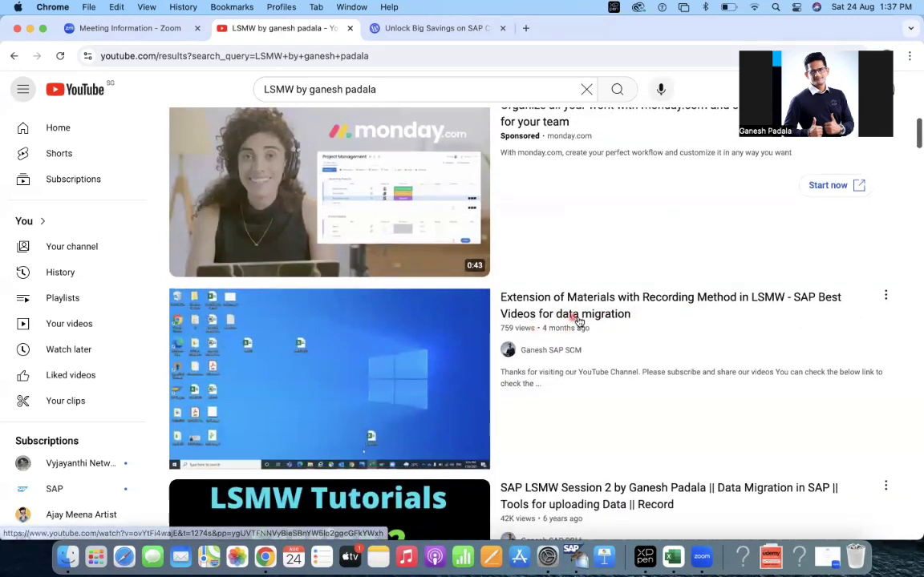
scroll(586, 345, down, 2)
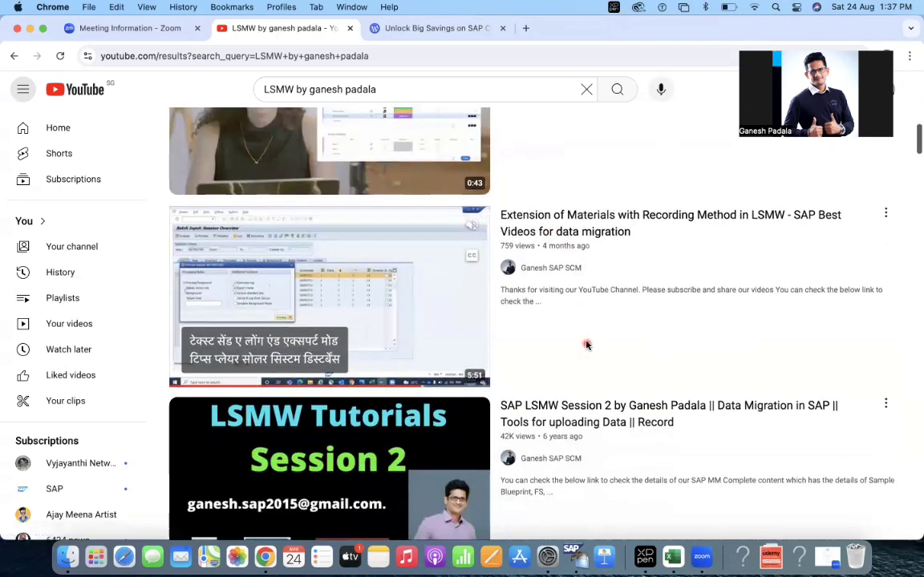
scroll(605, 257, down, 1)
scroll(603, 275, down, 1)
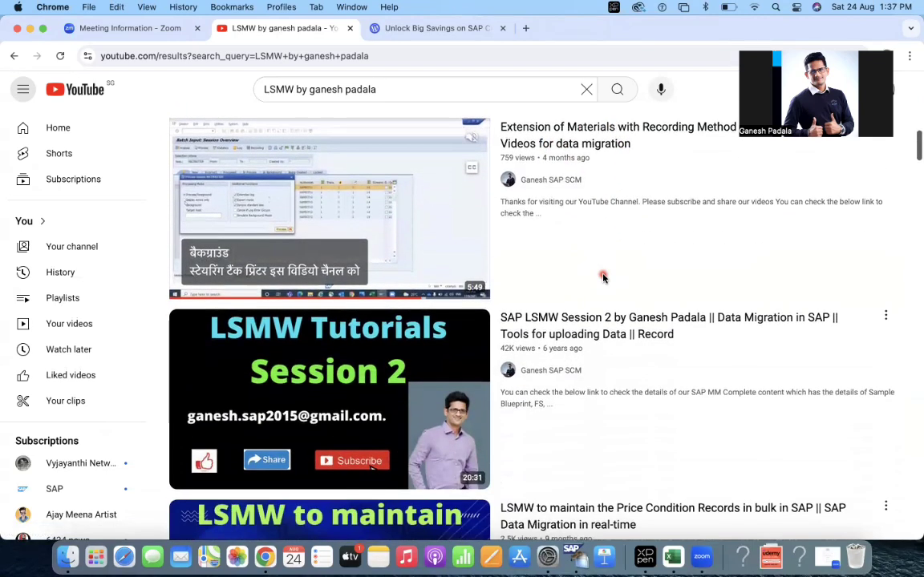
scroll(602, 277, down, 3)
scroll(603, 276, down, 2)
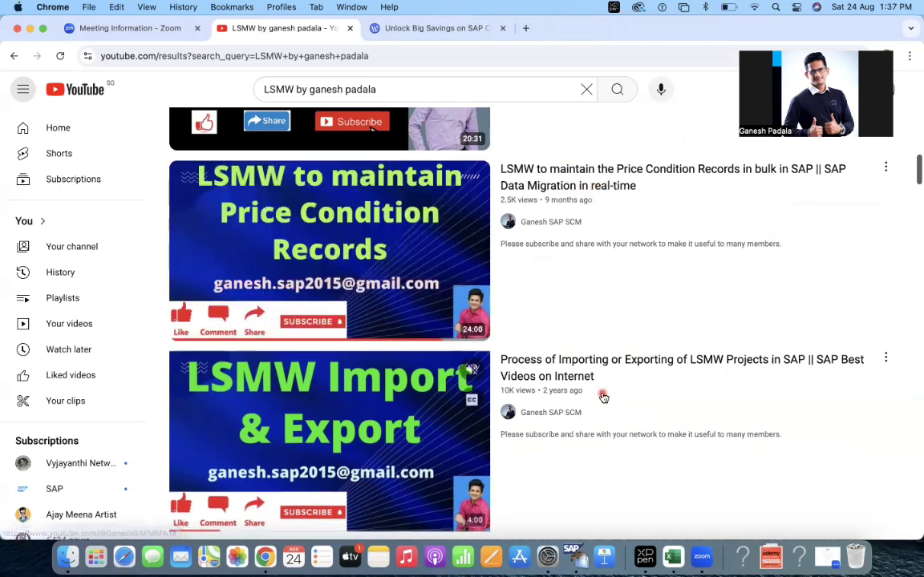
scroll(602, 393, down, 2)
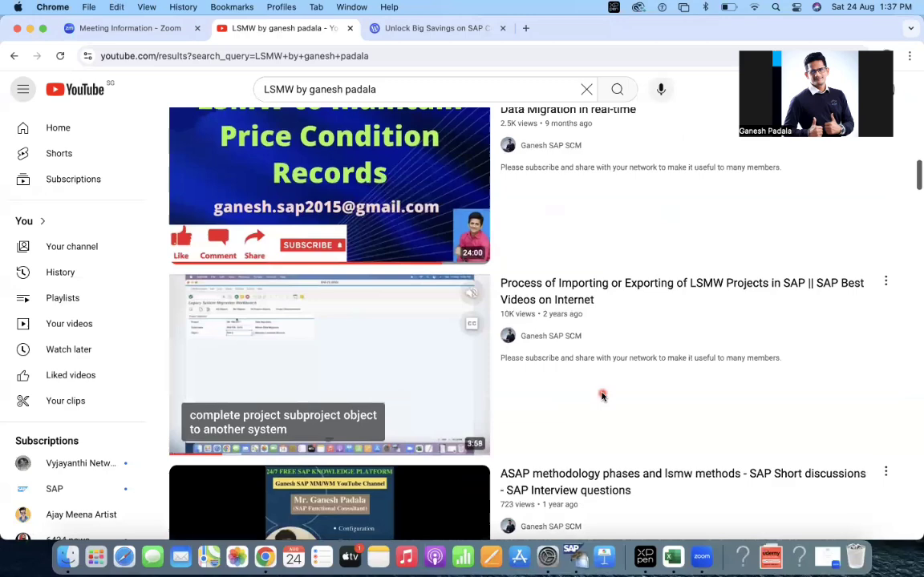
scroll(602, 396, up, 5)
scroll(602, 395, down, 10)
scroll(603, 395, up, 5)
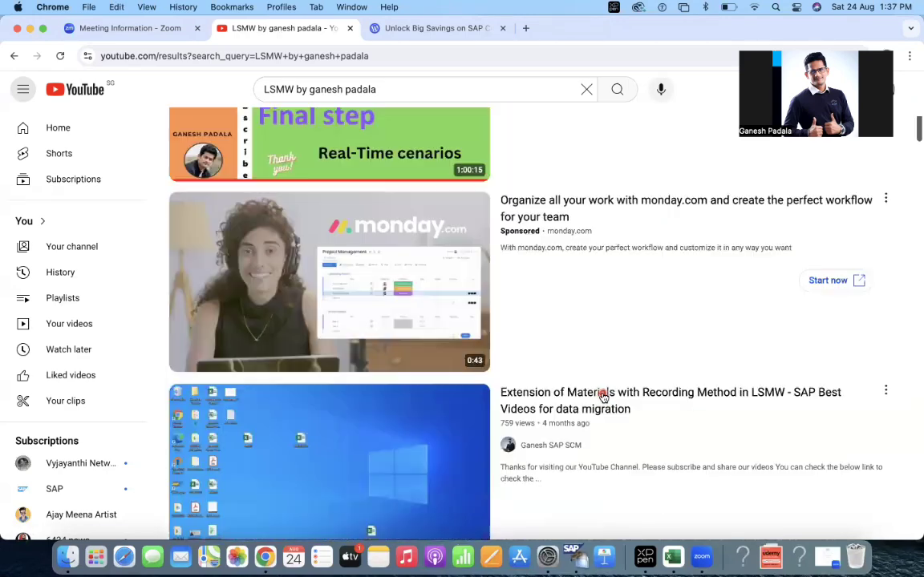
scroll(603, 395, up, 5)
scroll(602, 395, down, 5)
scroll(602, 395, down, 1)
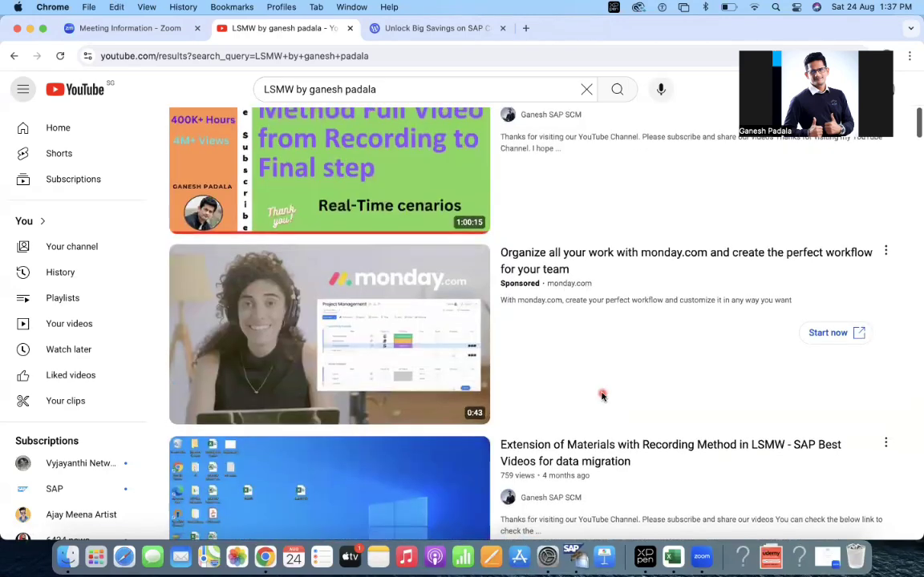
click(397, 29)
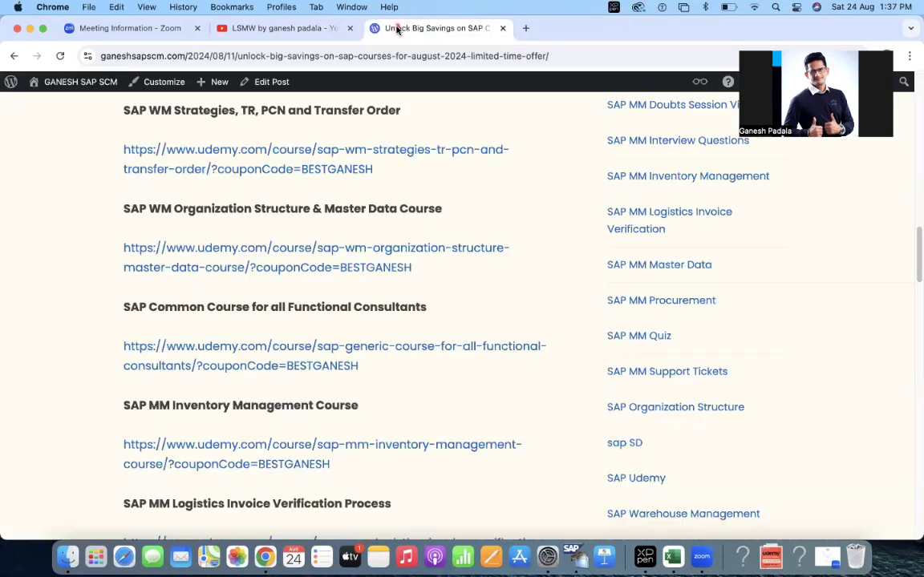
drag(349, 373, 78, 286)
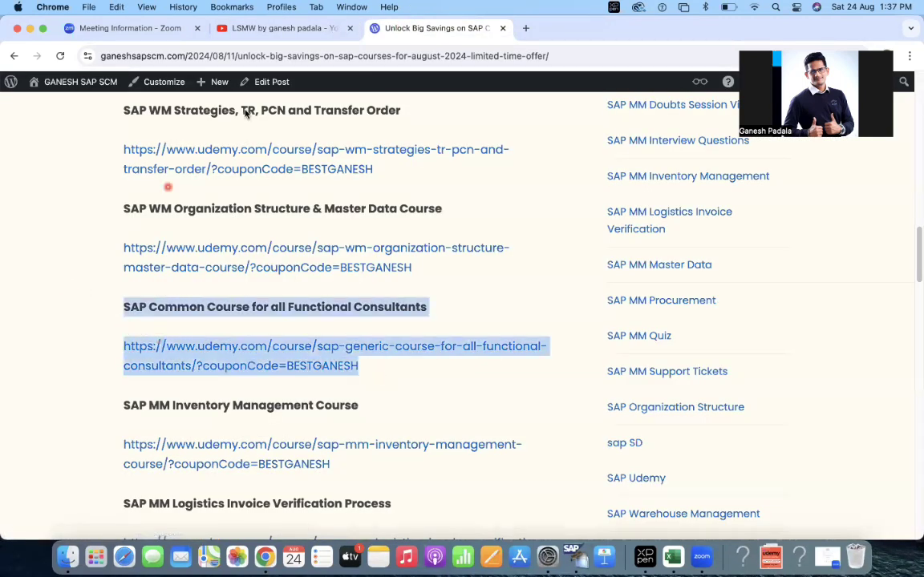
- Select the BDC recording activity in cell B5 of the activities spreadsheet
click(305, 29)
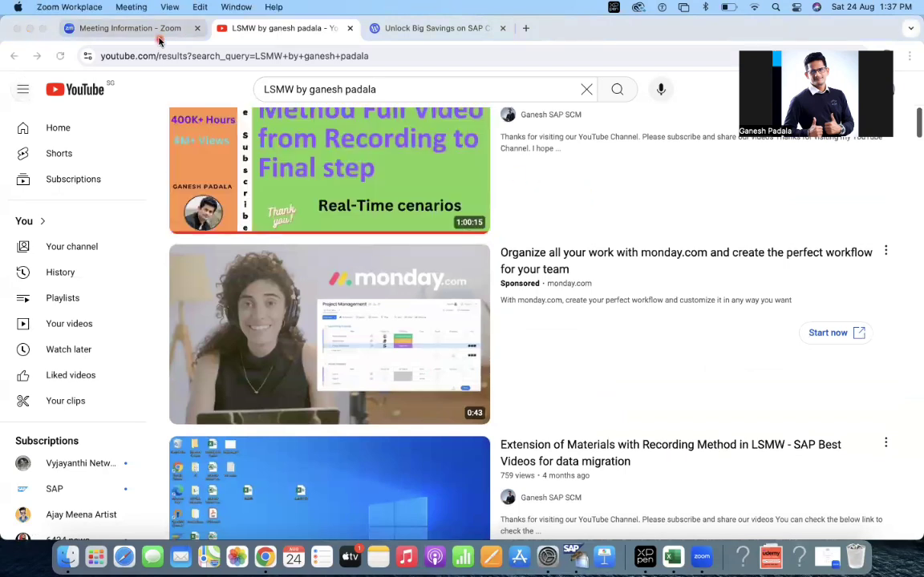
key(super+Tab)
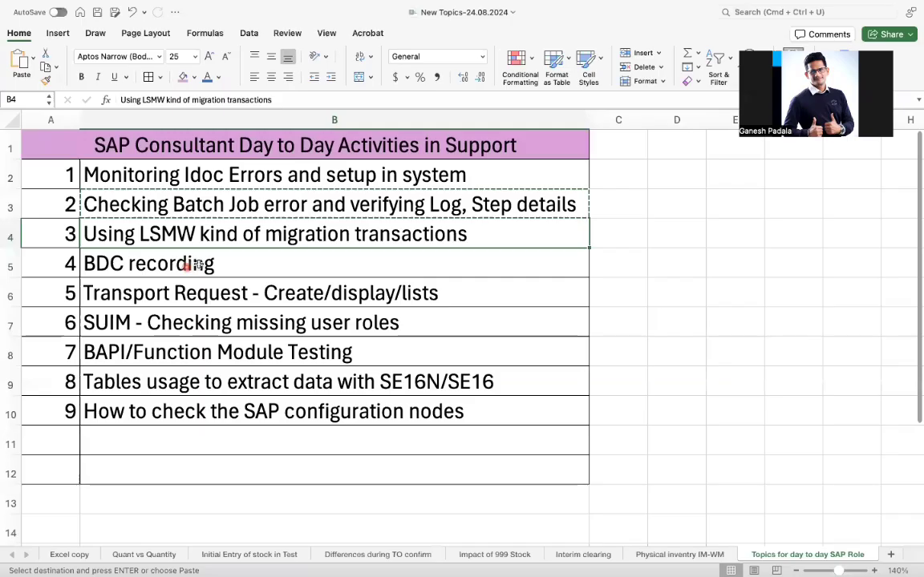
click(187, 264)
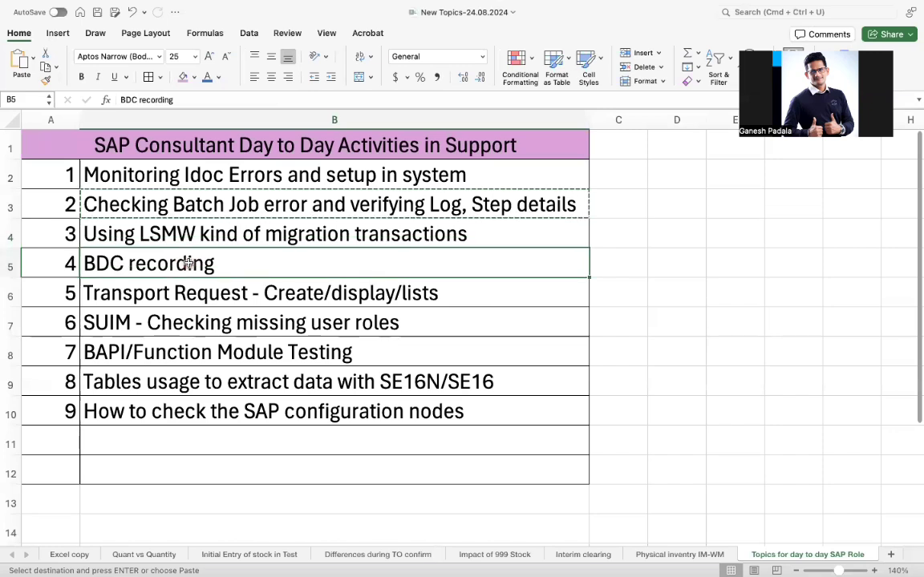
key(super+Tab)
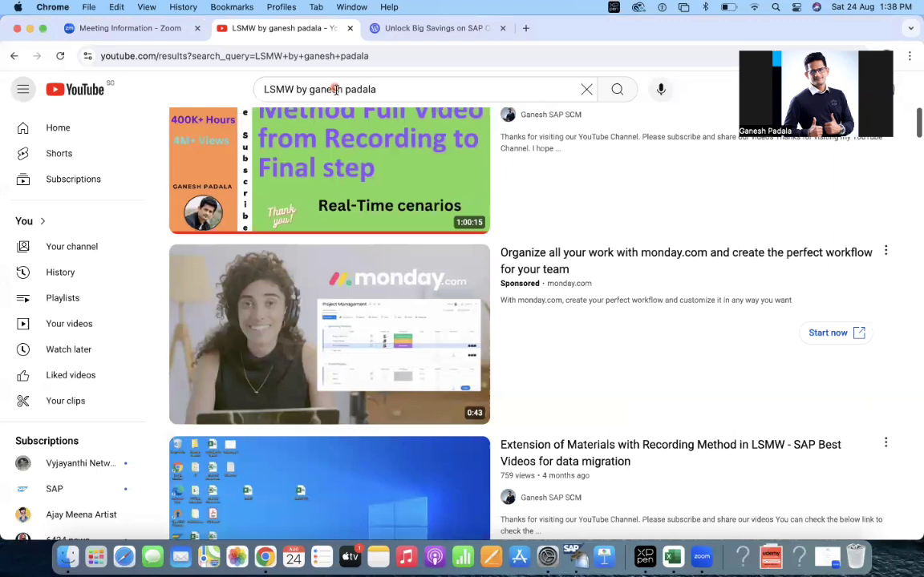
- Search YouTube for 'bdc recording by ganesh padala' to list the SHDB recording tutorial
click(335, 89)
key(super+a)
text(bdc)
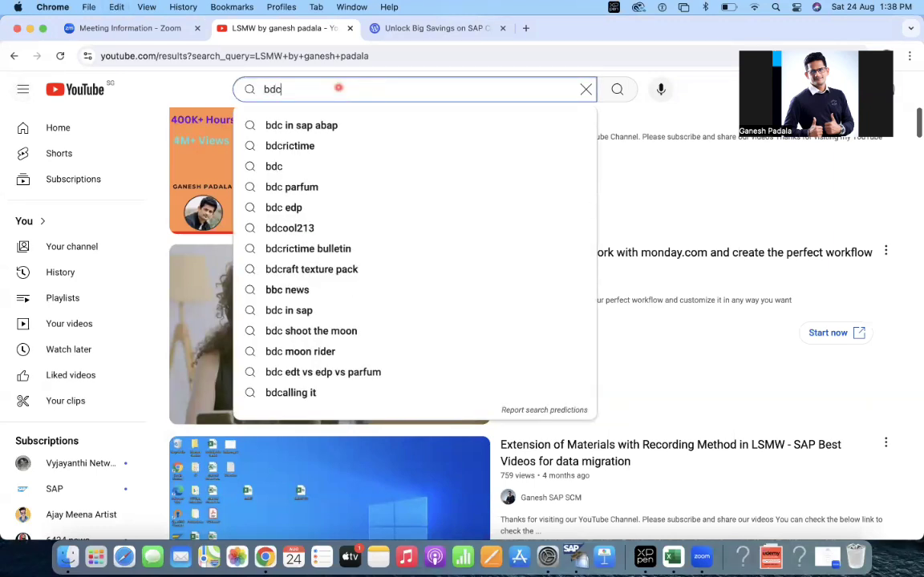
text( recording b)
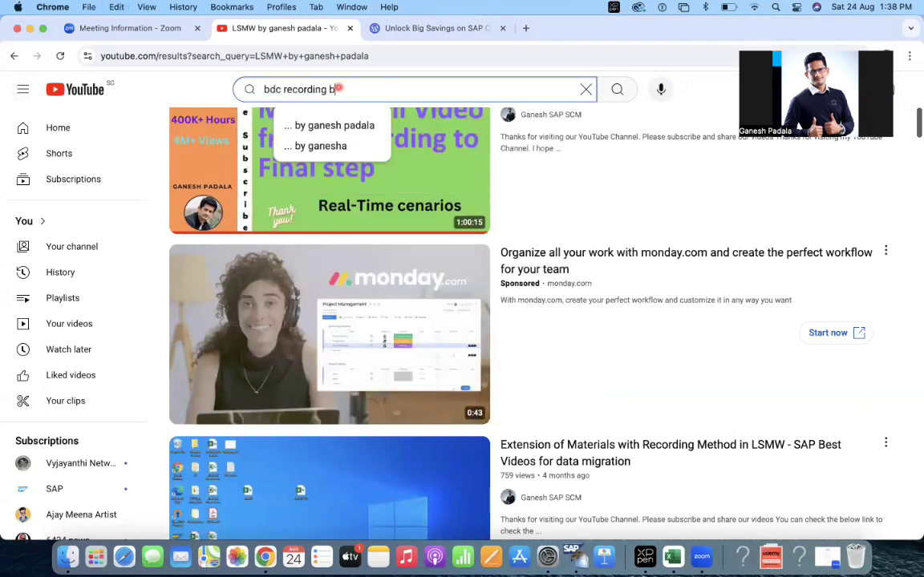
text(y ganesh pada)
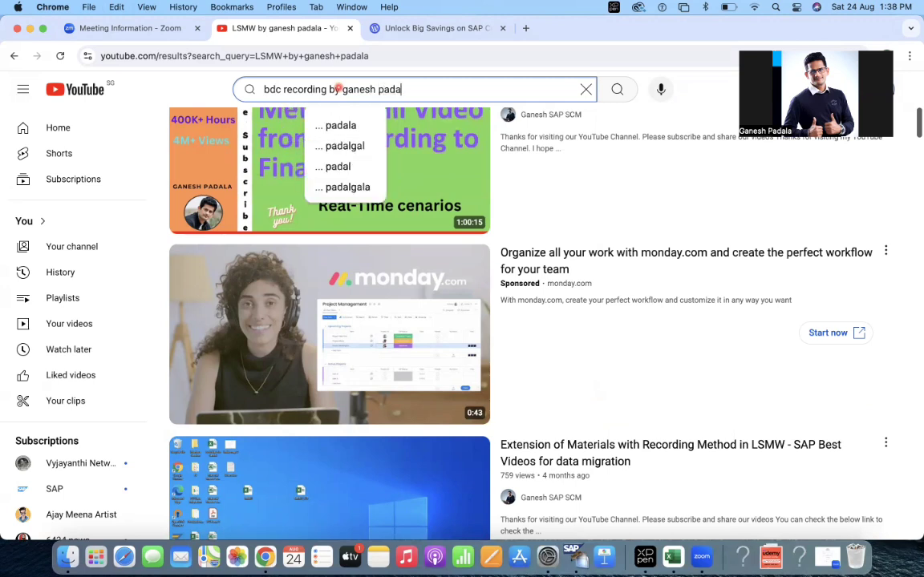
text(la)
key(Return)
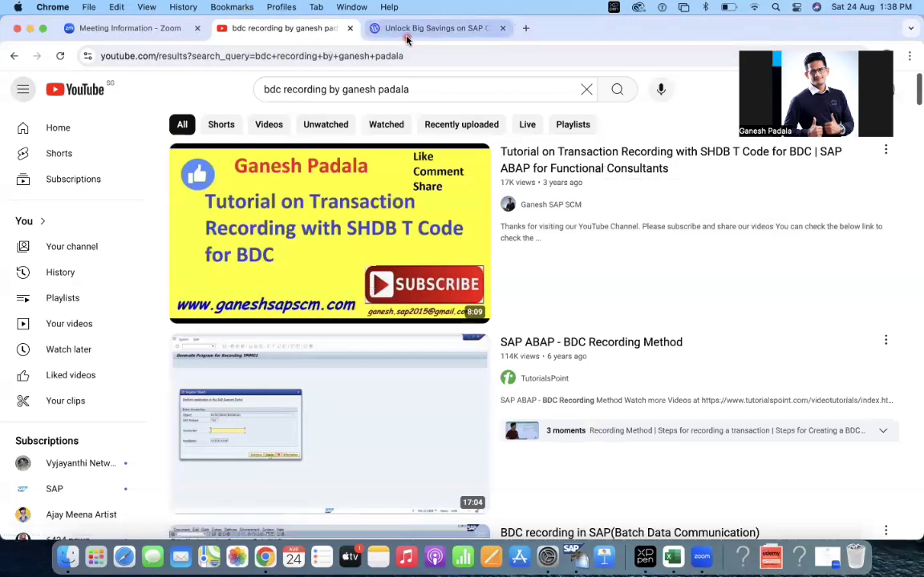
key(super+Tab)
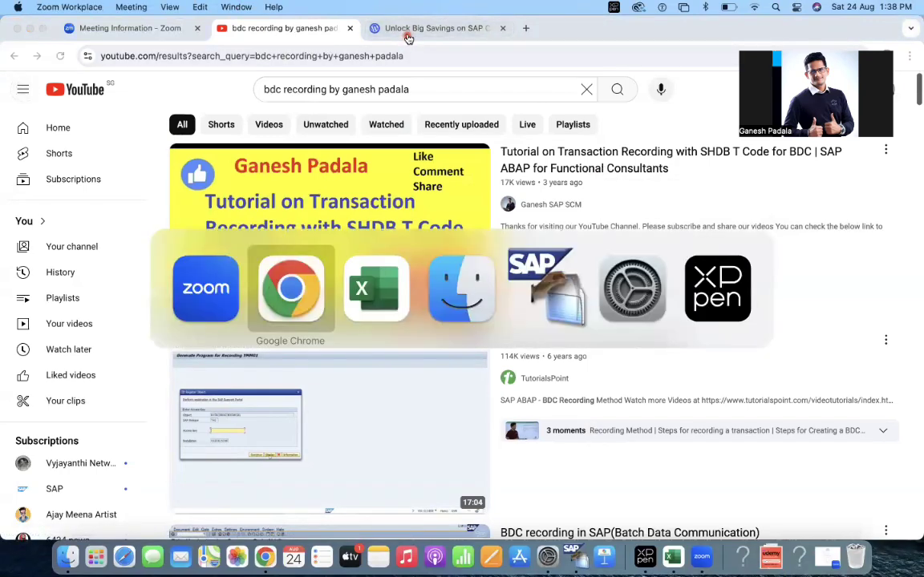
- Search YouTube for the Transport Request activity text copied from B6, plus 'by ganesh padala'
key(super+Tab)
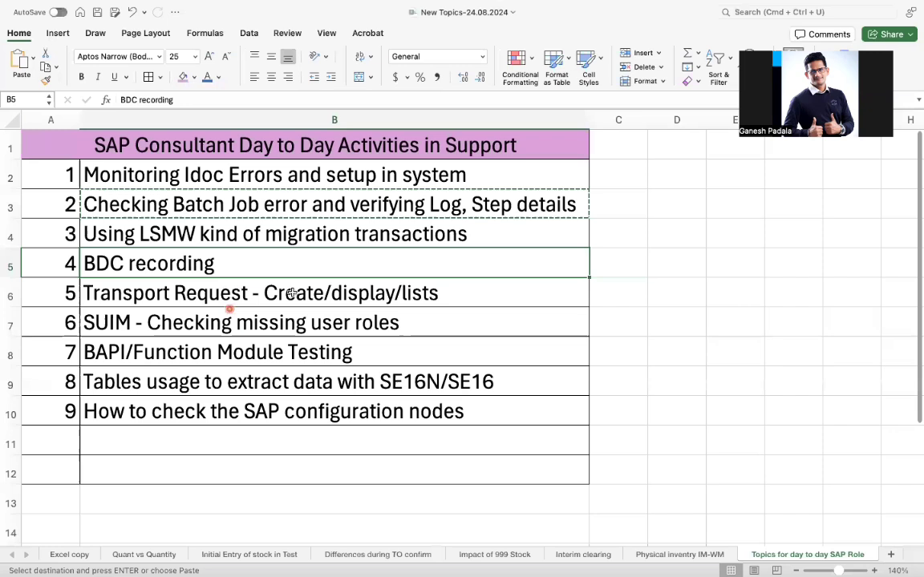
click(425, 294)
key(super+c)
key(ctrl+Left)
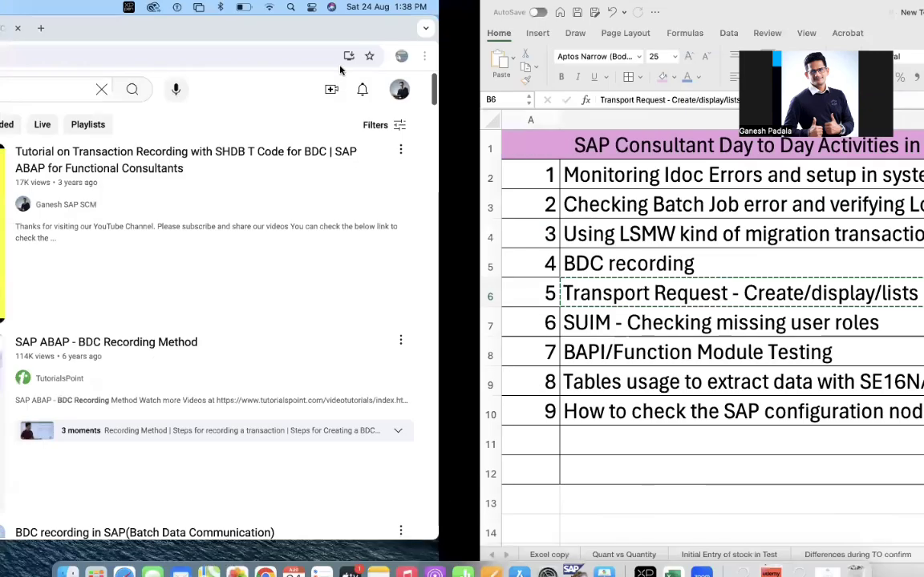
click(312, 86)
key(super+a)
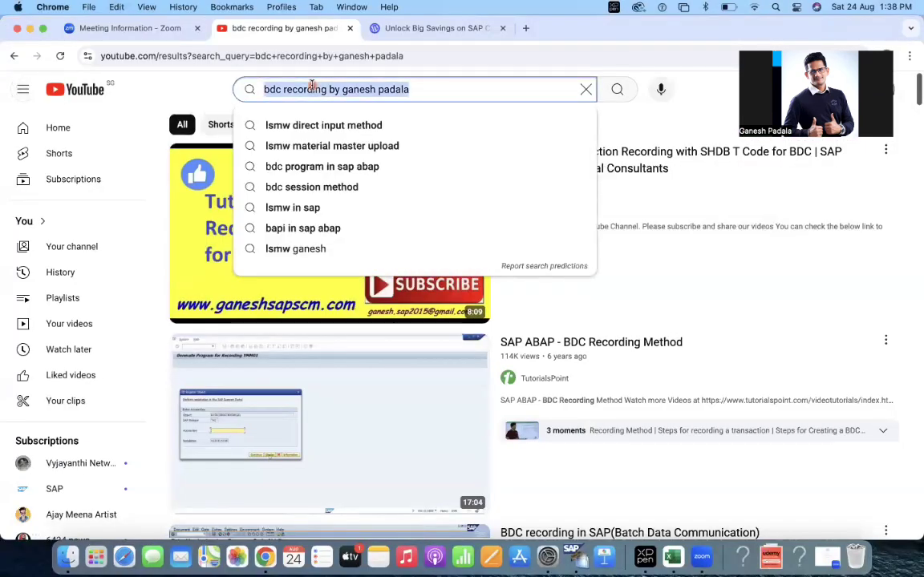
key(super+v)
text(by ganesh)
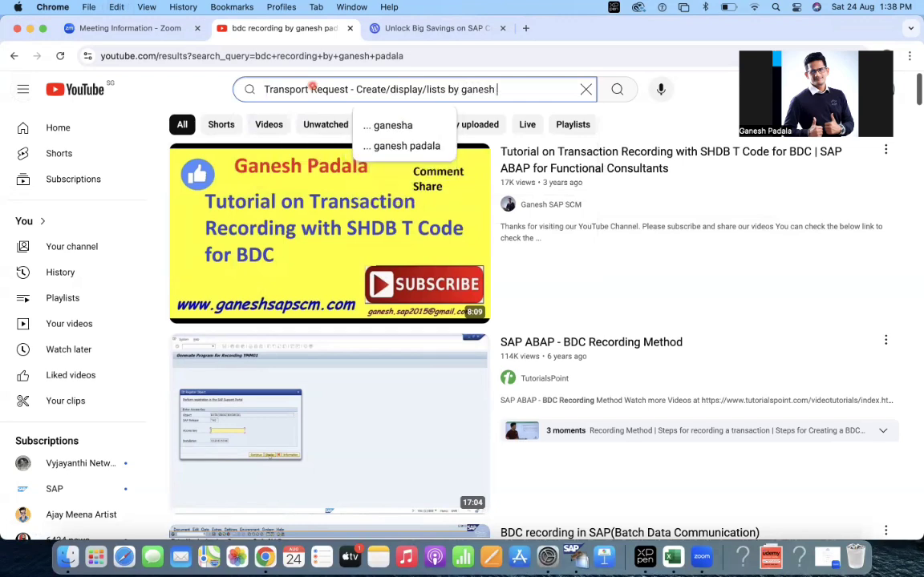
text( padala)
key(Return)
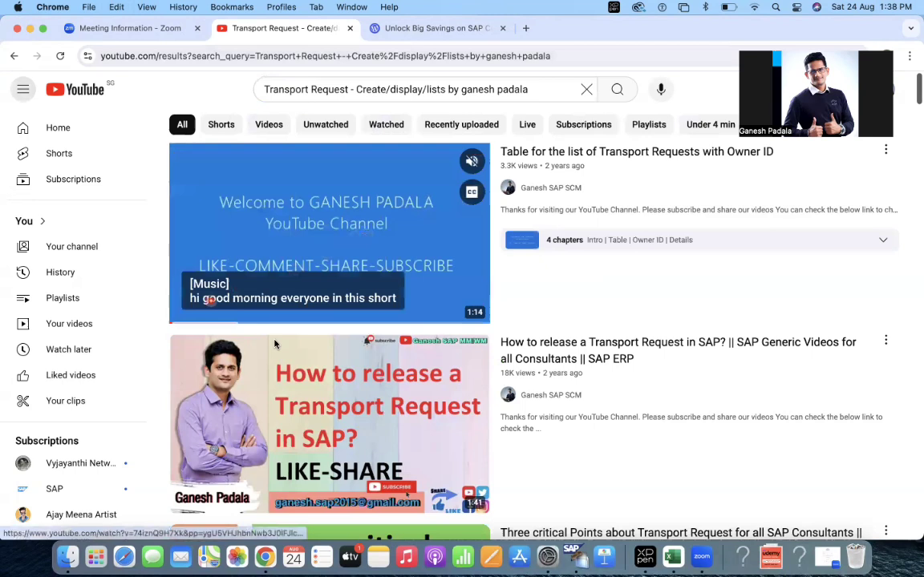
mouse_move(637, 151)
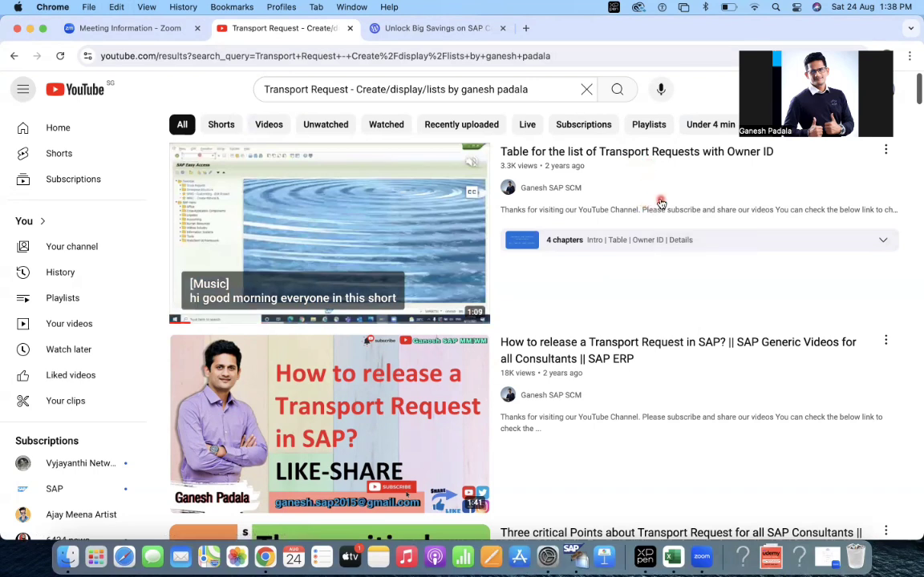
- Browse the transport request tutorial results, then return to the Excel activities sheet
scroll(584, 348, down, 1)
scroll(586, 347, down, 4)
scroll(625, 329, down, 1)
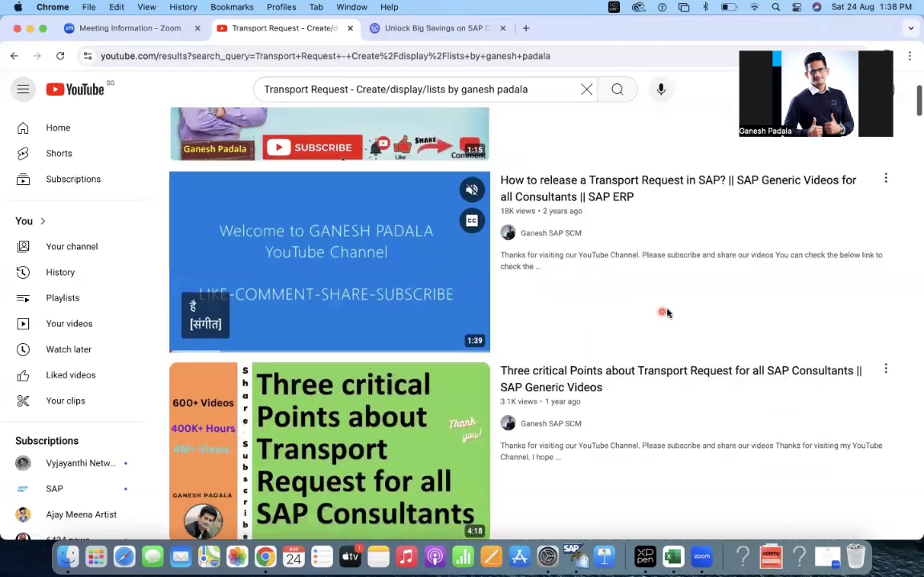
scroll(664, 274, down, 5)
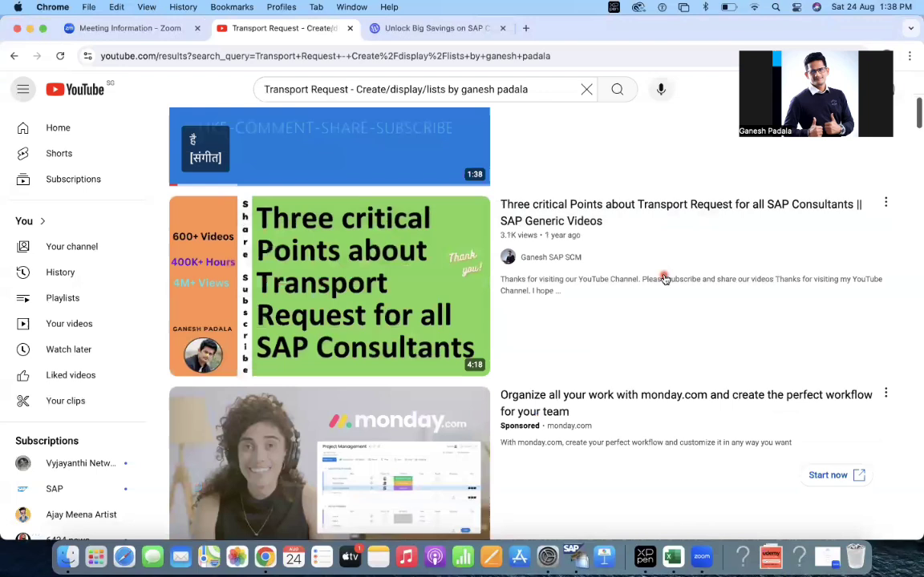
scroll(561, 265, down, 1)
mouse_move(329, 272)
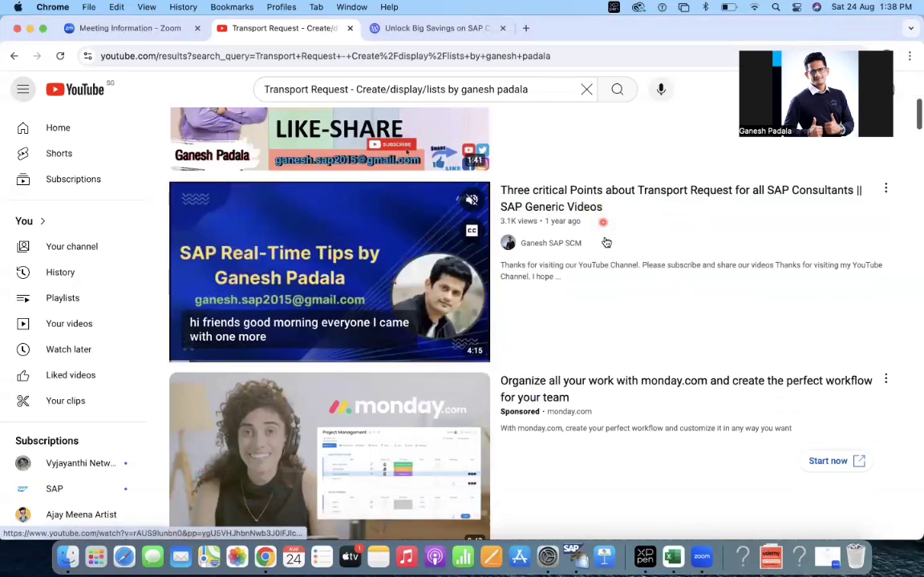
scroll(656, 282, down, 5)
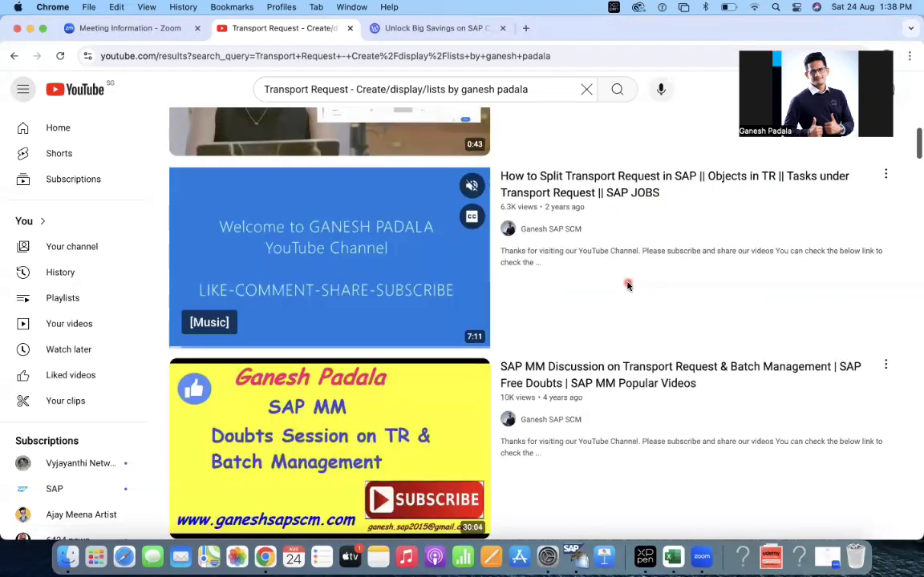
scroll(590, 293, down, 1)
scroll(594, 295, down, 3)
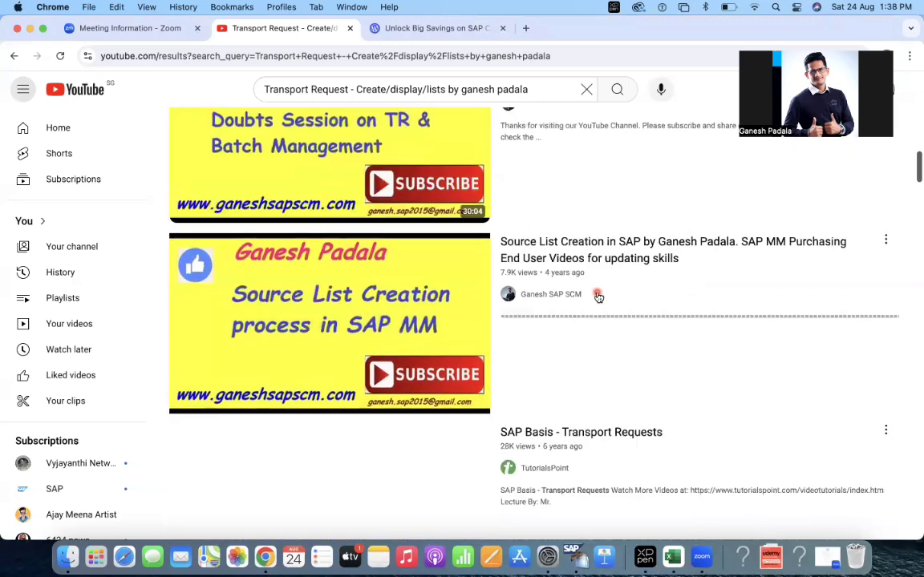
scroll(598, 297, up, 4)
scroll(598, 298, up, 1)
scroll(600, 302, down, 8)
scroll(602, 305, up, 10)
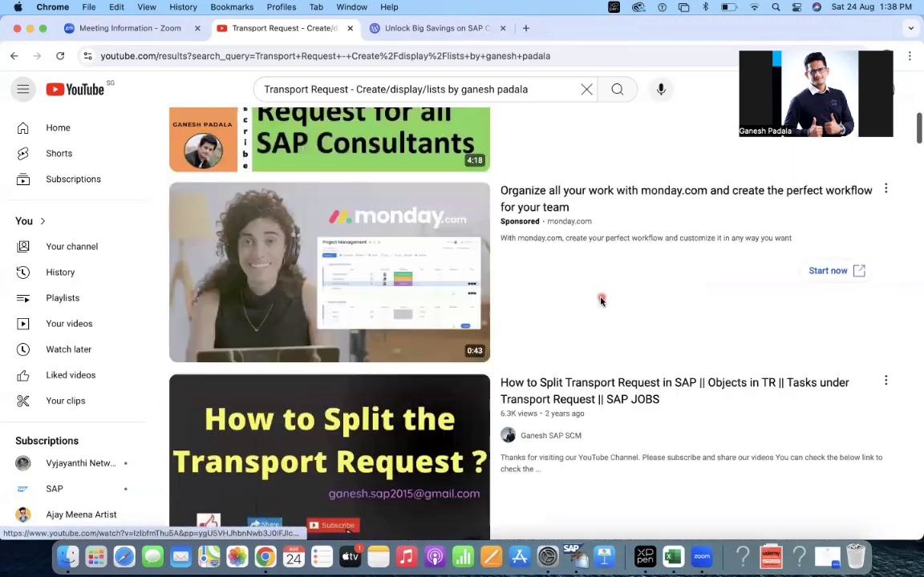
scroll(602, 304, up, 6)
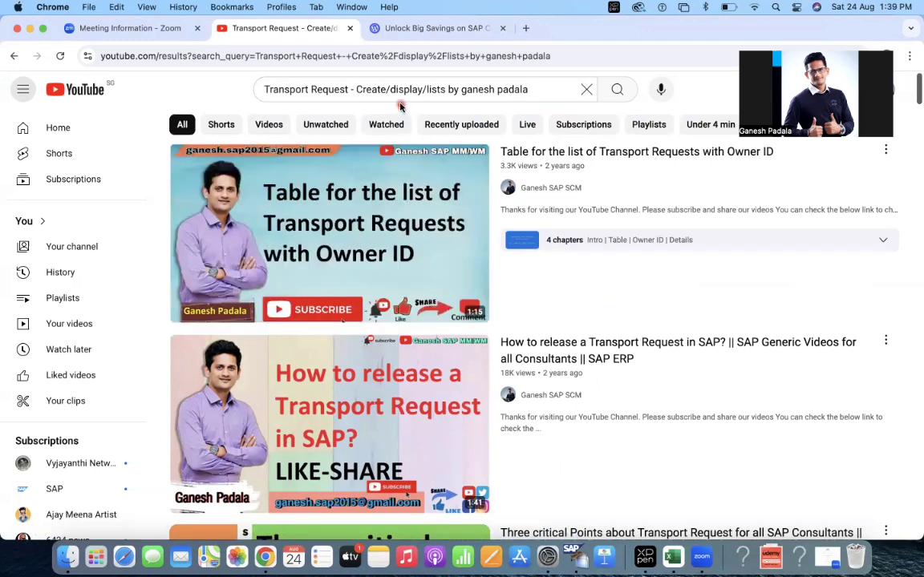
key(super+Tab)
key(super+Tab)
key(Tab)
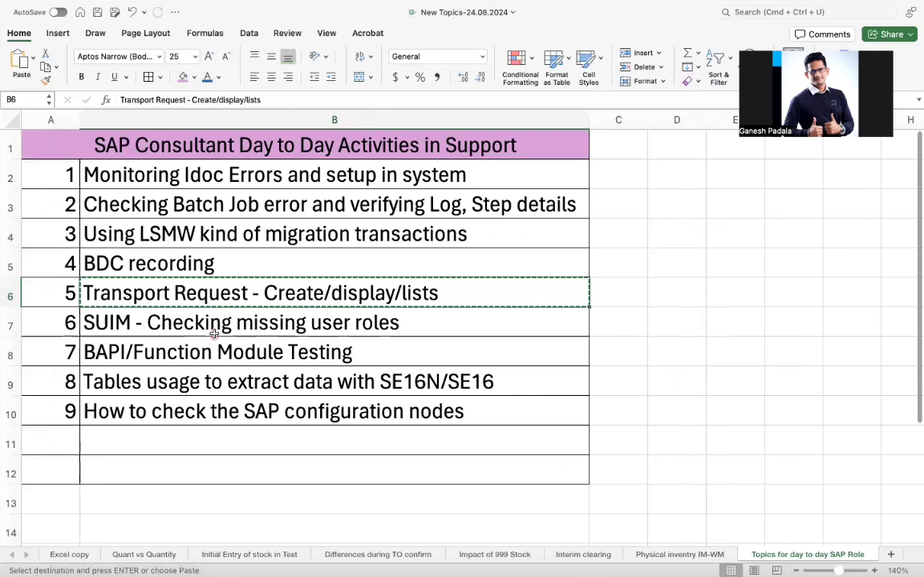
- Select the SUIM activity in B7 and search YouTube for 'SUIM by ganesh padala'
click(240, 324)
key(super+Tab)
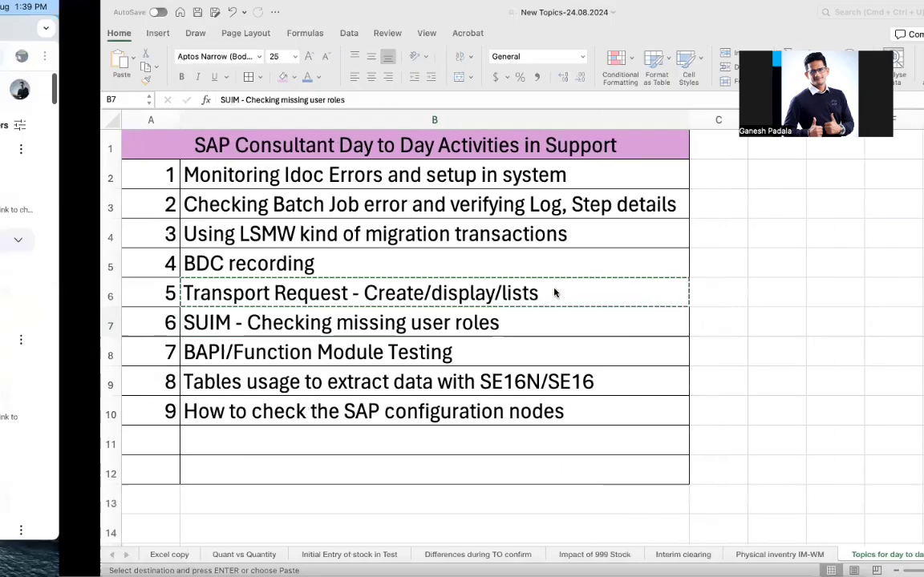
click(303, 89)
triple_click(303, 89)
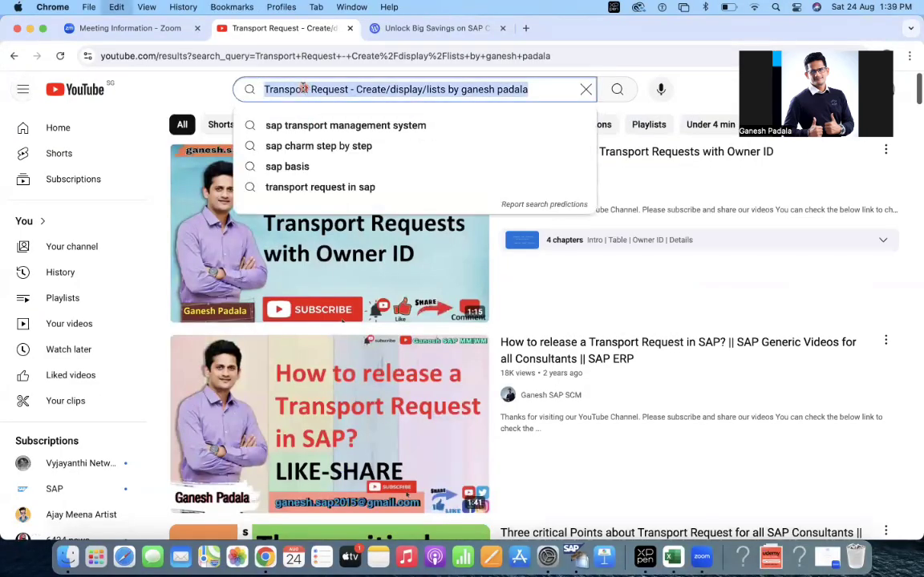
text(SUIM)
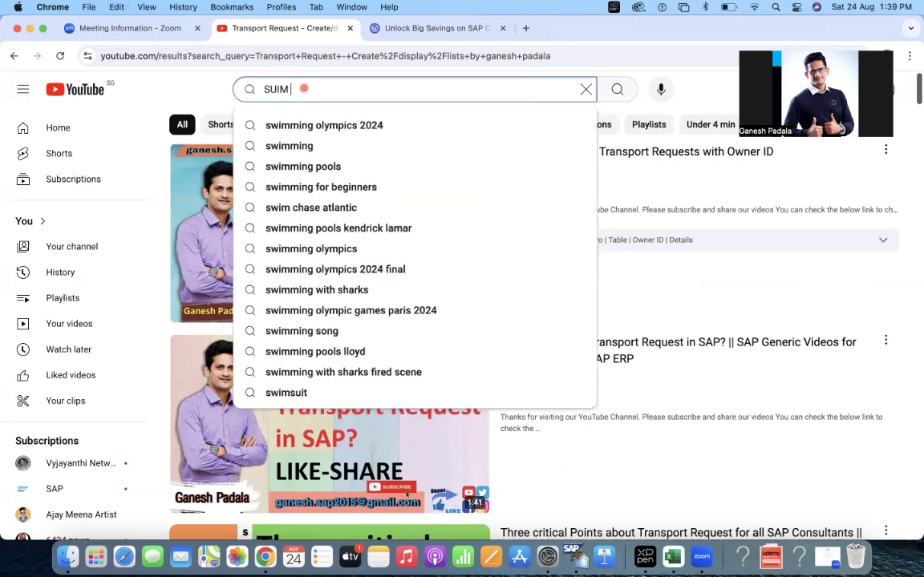
text( by ganesh padala)
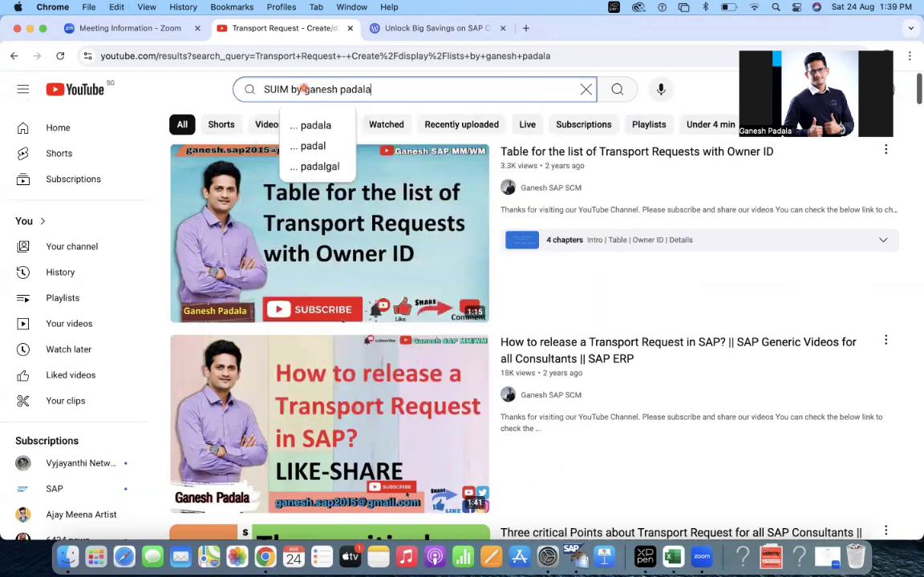
key(Return)
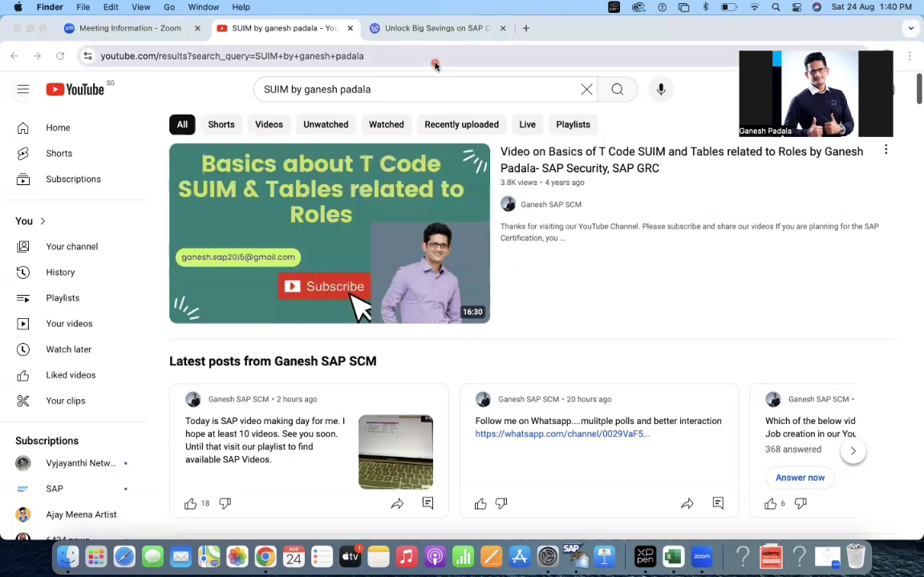
- Select the BAPI/Function Module Testing activity in B8 and search YouTube for 'BAPI by ganesh padala'
key(super+Tab)
key(super+Tab)
key(super+Tab)
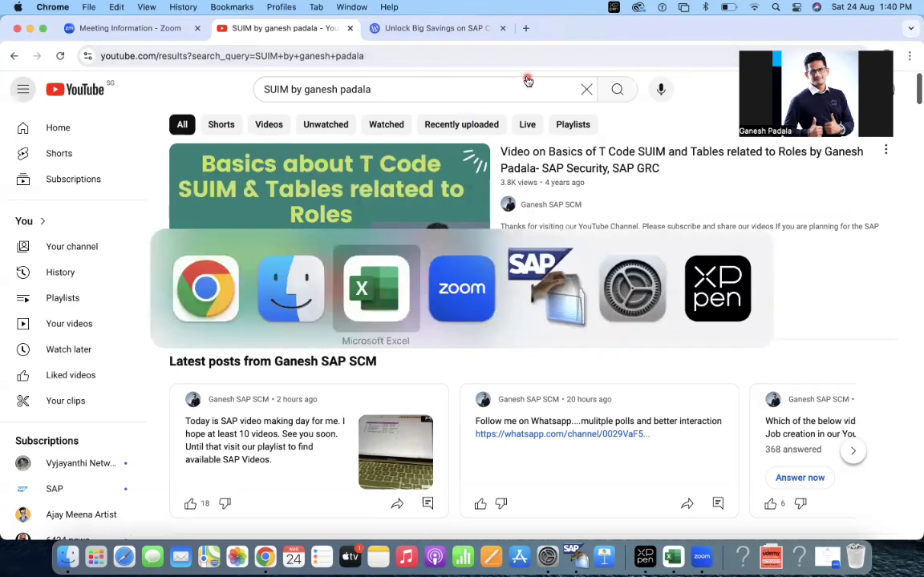
key(Down)
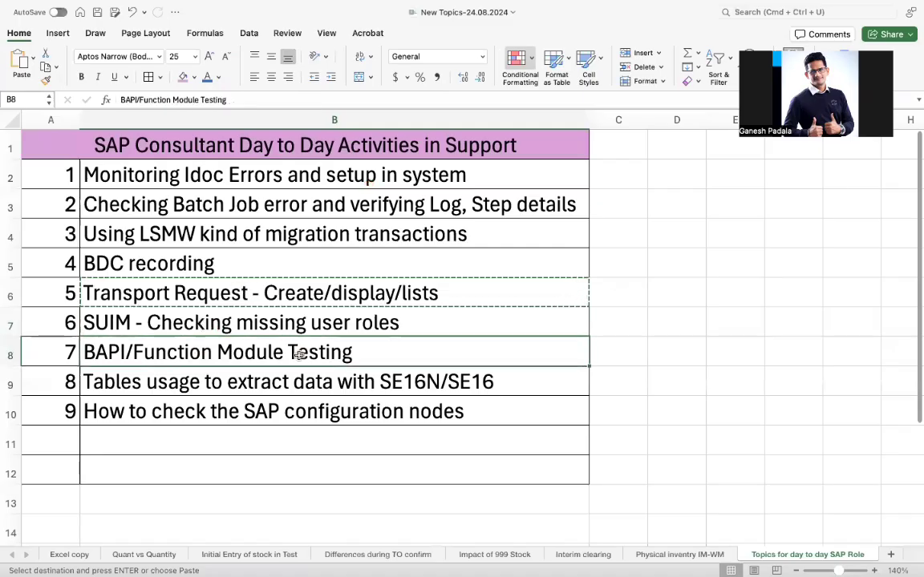
key(super+Tab)
click(319, 90)
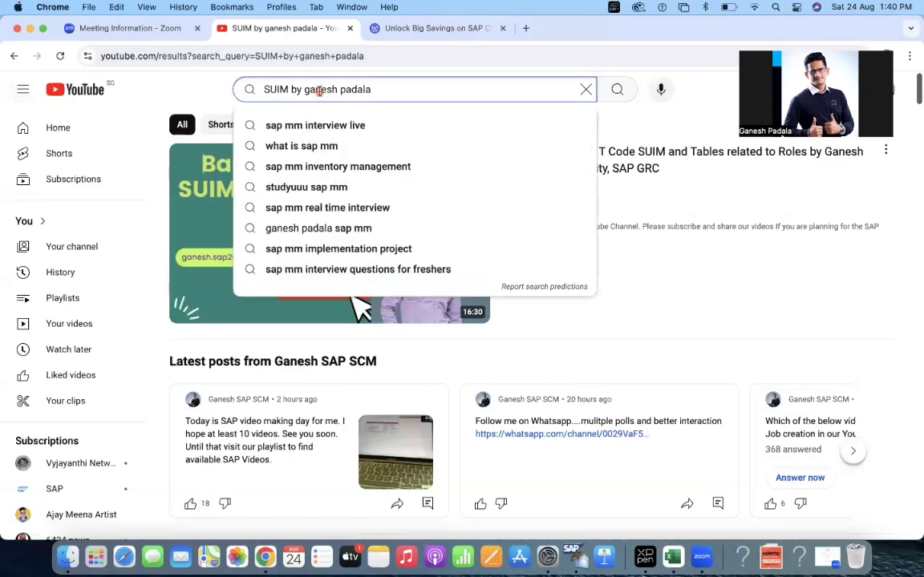
triple_click(319, 90)
text(BAPI by )
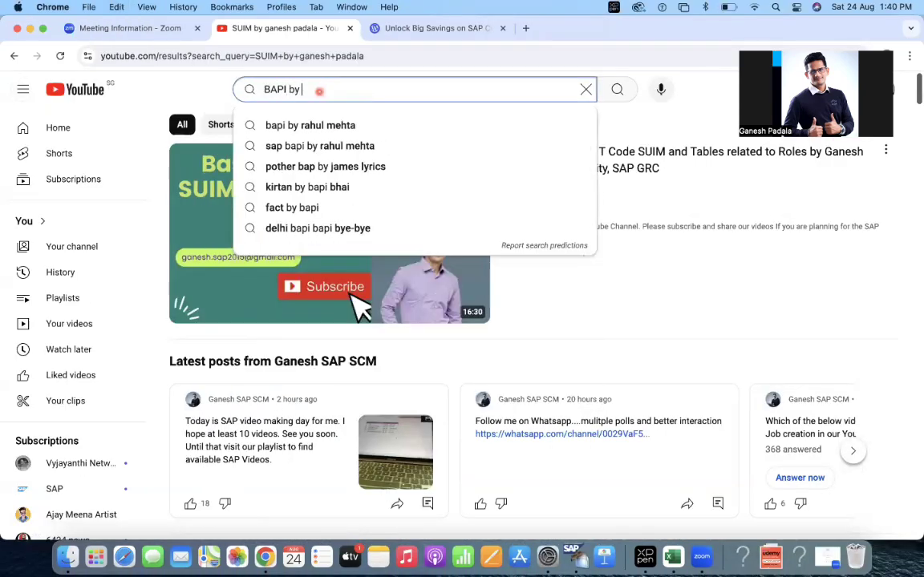
text(ganesh padala)
key(Return)
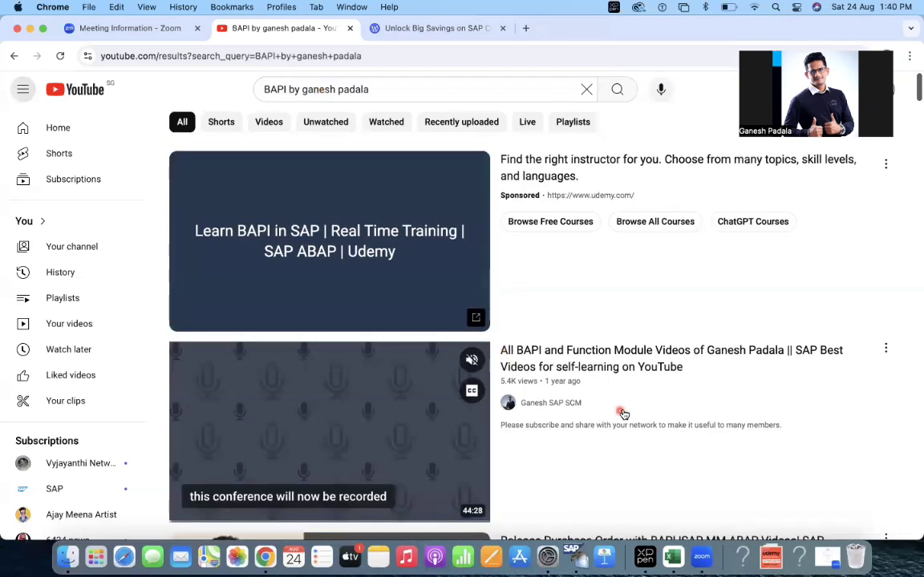
- Browse the BAPI and Function Module results, glance at the blog, and return to Excel
scroll(593, 413, down, 1)
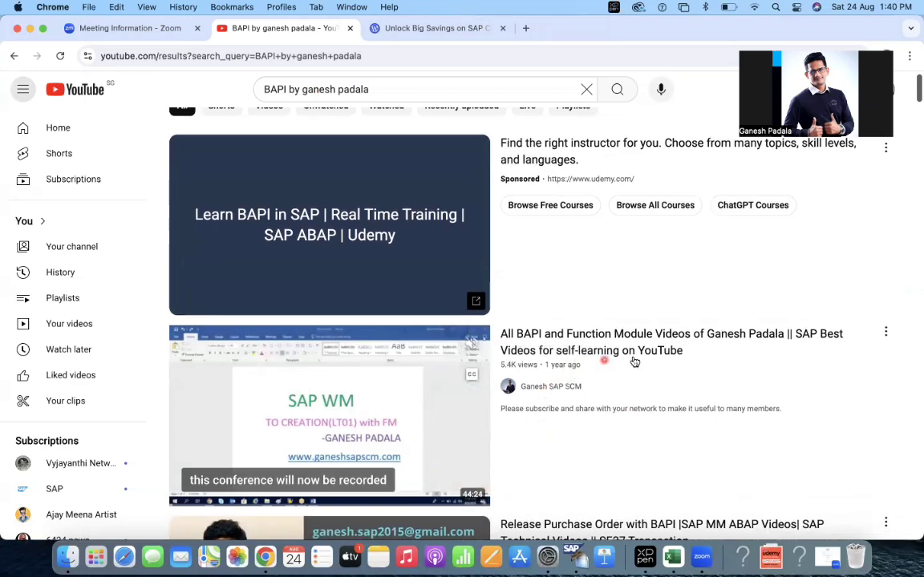
scroll(633, 362, down, 3)
scroll(631, 363, down, 4)
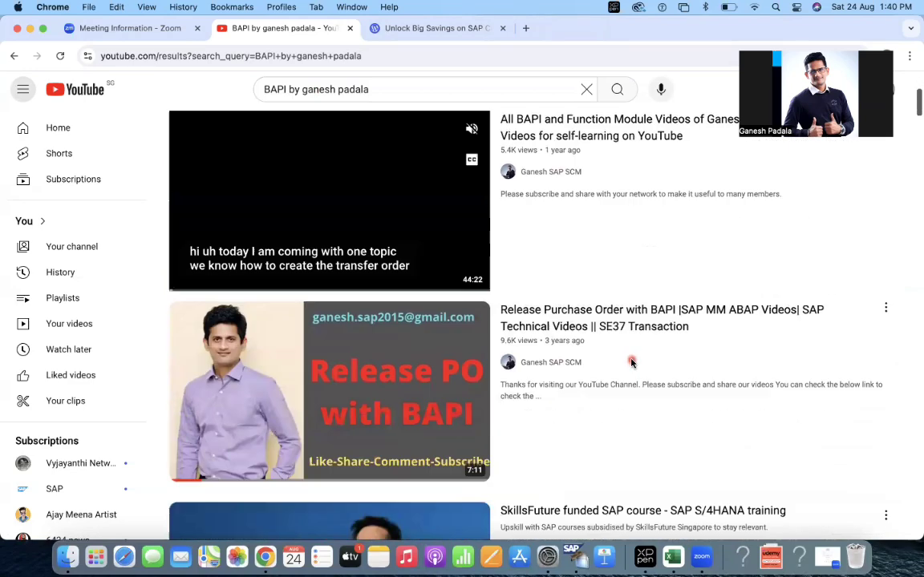
scroll(631, 363, down, 4)
scroll(631, 363, up, 6)
scroll(632, 362, up, 1)
scroll(633, 363, up, 3)
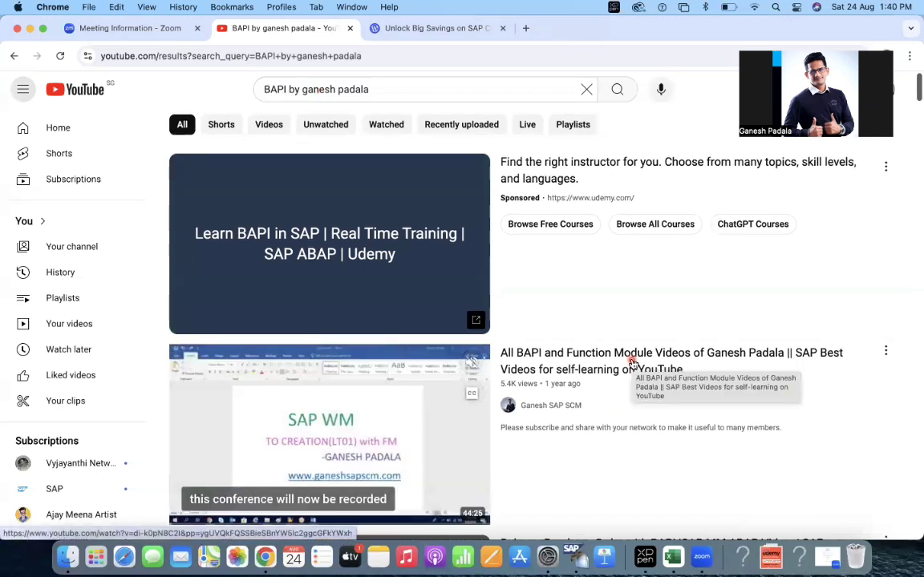
click(414, 29)
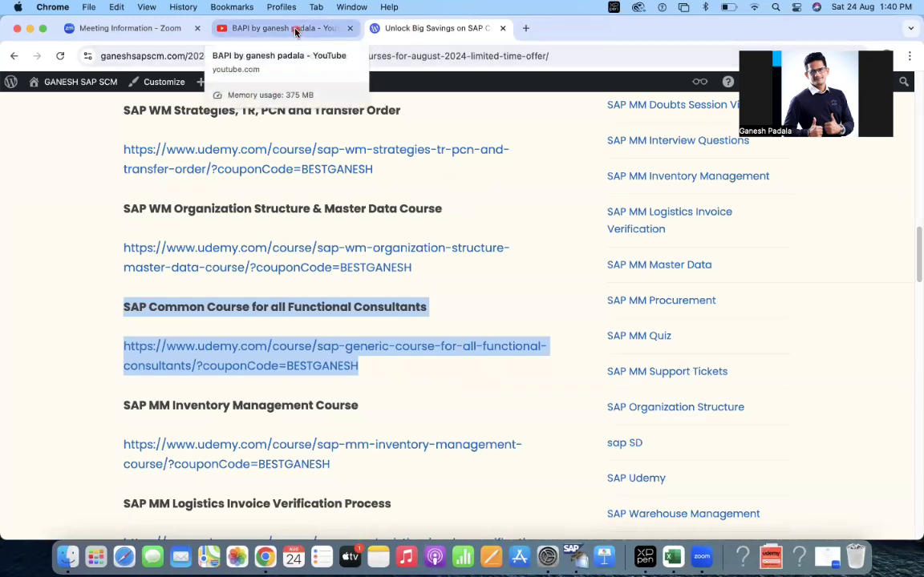
key(super+Tab)
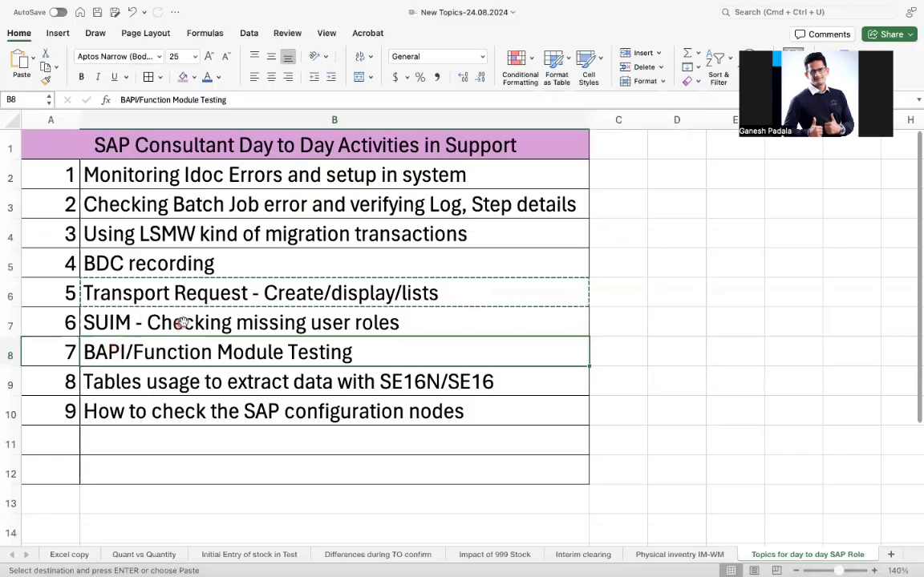
- Pick the SE16N tables activity and search YouTube for 'SAP Tables by Ganesh padala'
click(183, 324)
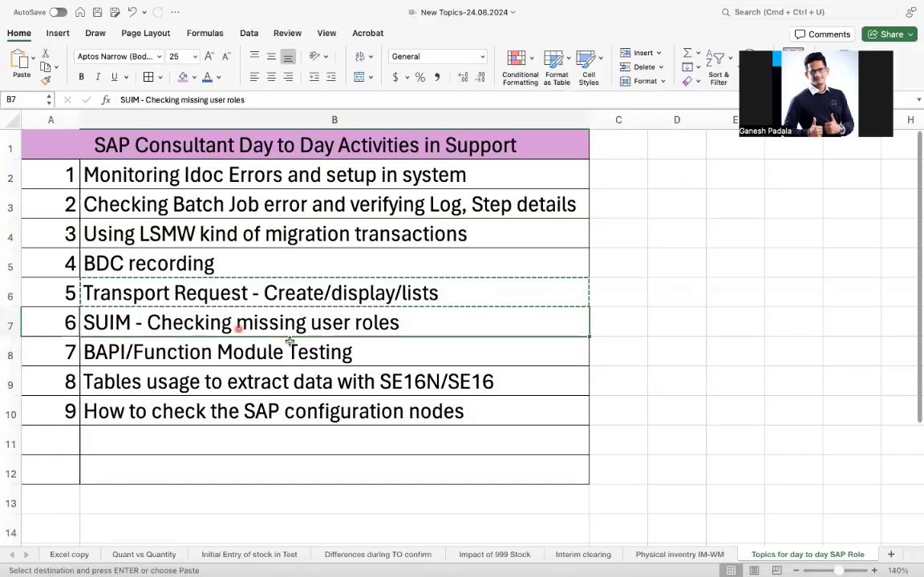
click(240, 385)
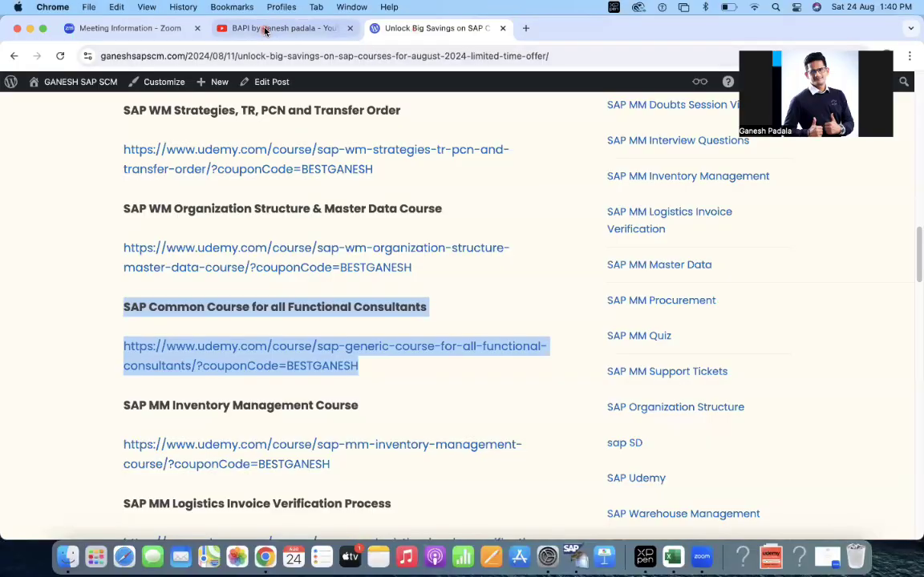
click(266, 30)
click(319, 92)
key(super+a)
text(SA)
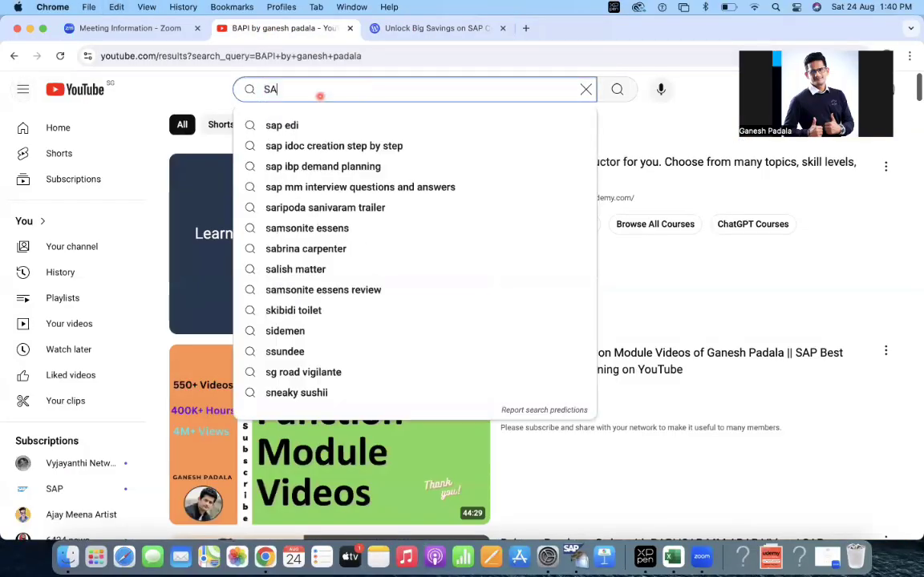
text(P Tables by)
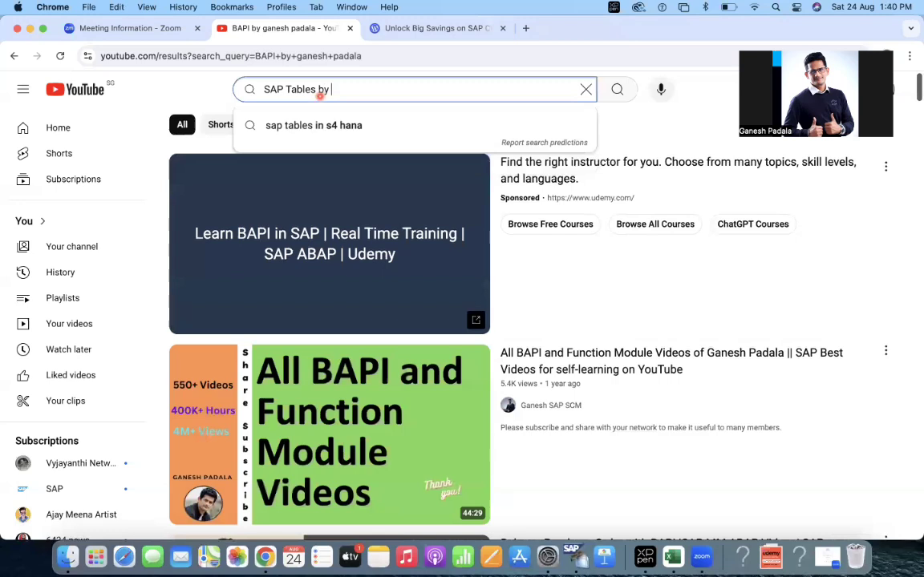
text( Ganesh)
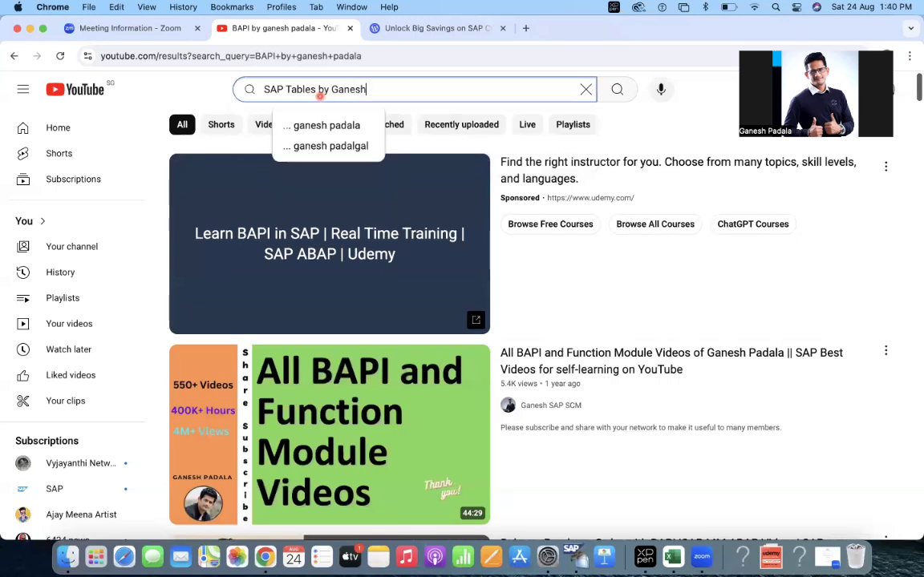
text( padala)
key(Return)
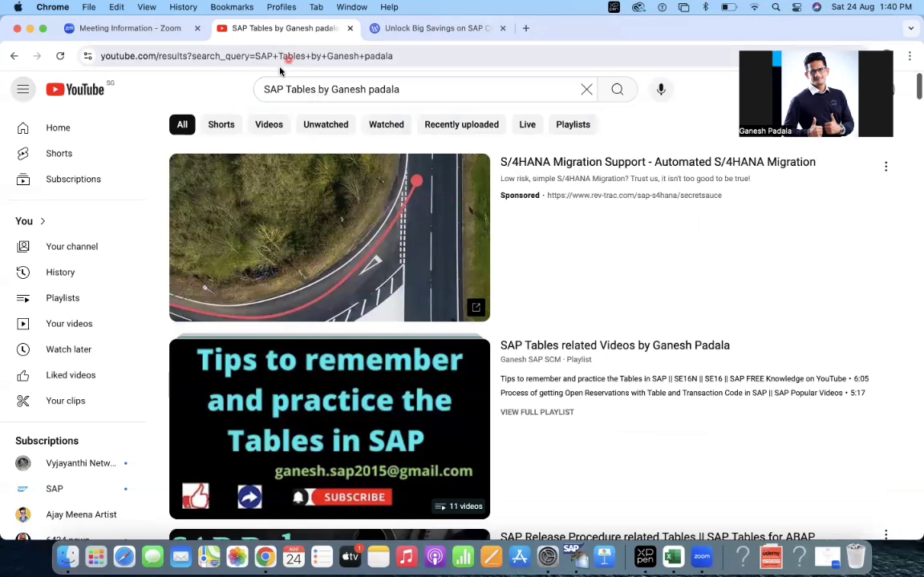
scroll(529, 401, down, 1)
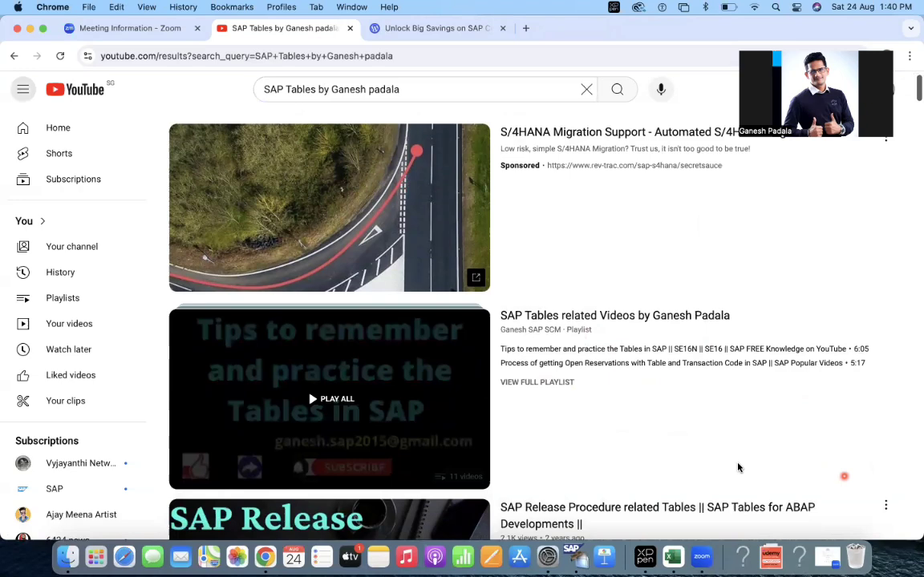
key(super+Tab)
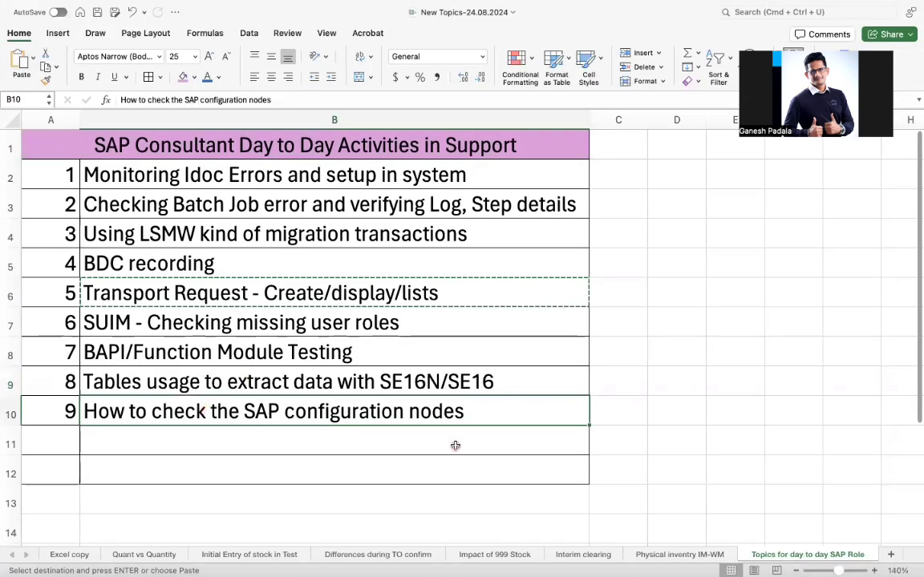
- Connect to the SAP S4 HANA 2022 Latest system from SAP Logon and enter the user name
key(super+Tab)
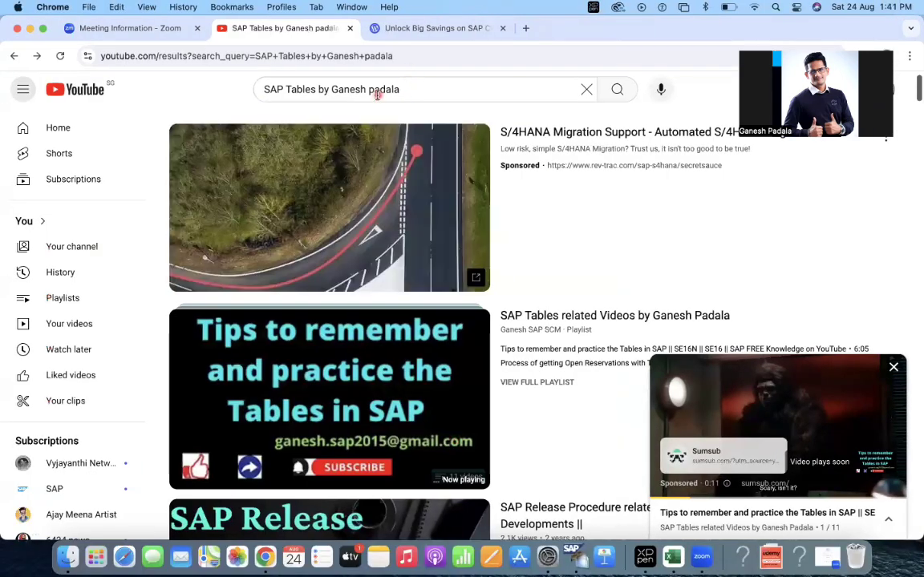
click(580, 562)
click(441, 316)
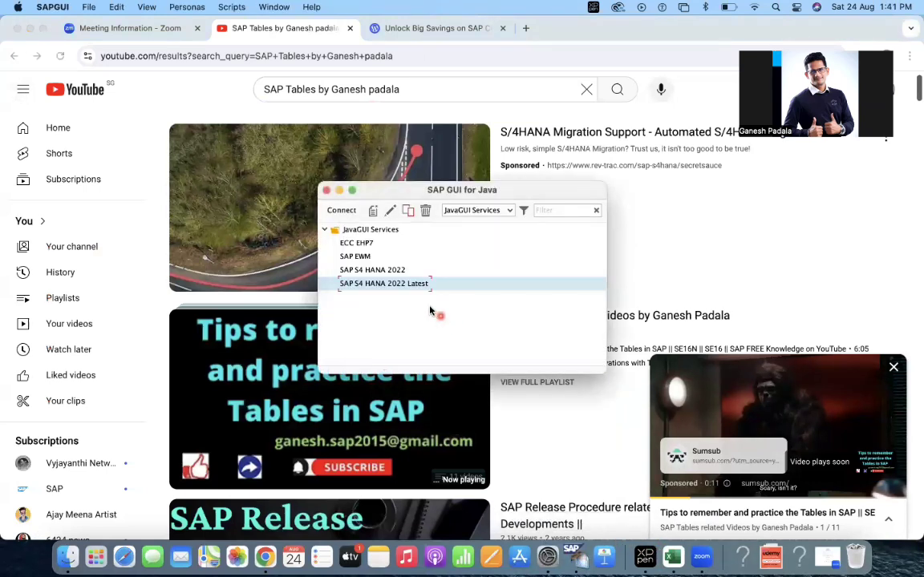
click(381, 285)
double_click(381, 285)
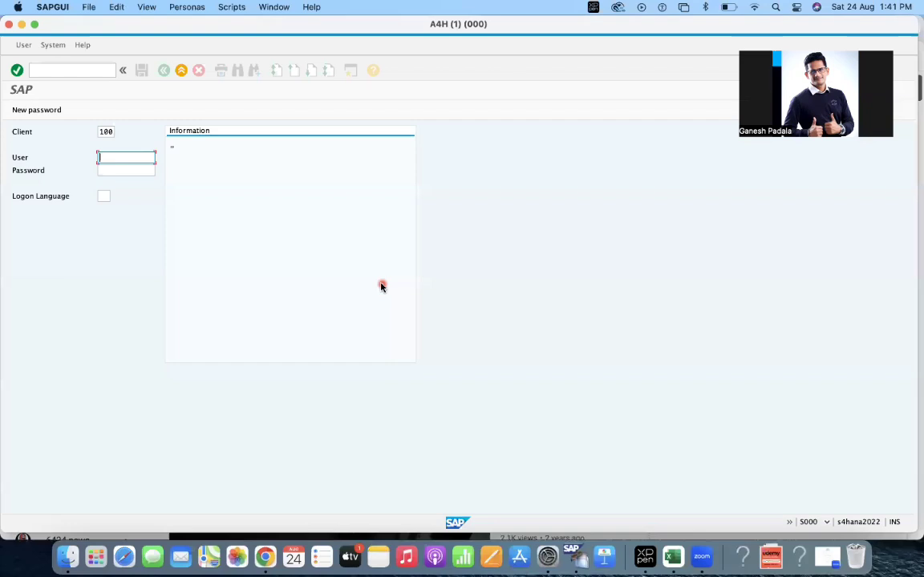
text(ganesh)
key(Tab)
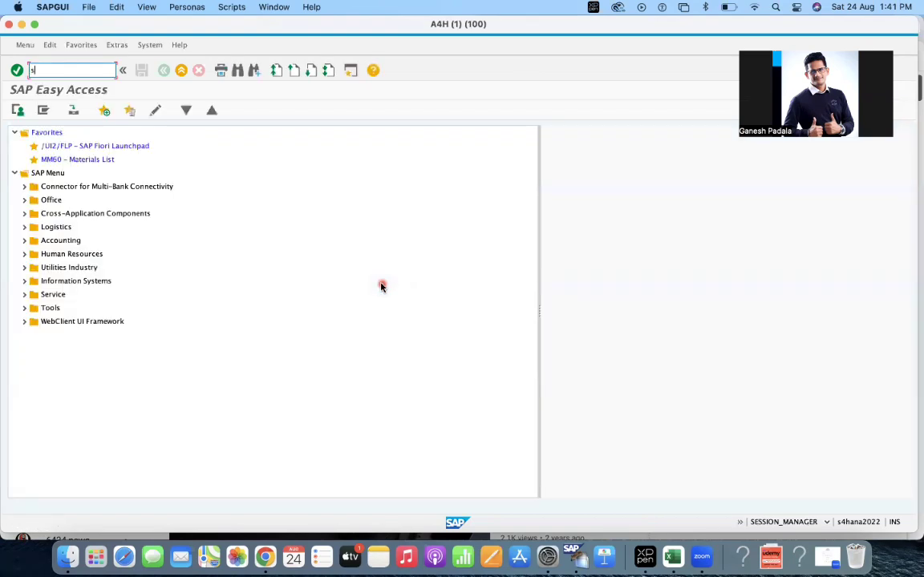
- Run SPRO and start a structure search in the SAP Reference IMG under Materials Management
text(pro)
key(Return)
click(69, 109)
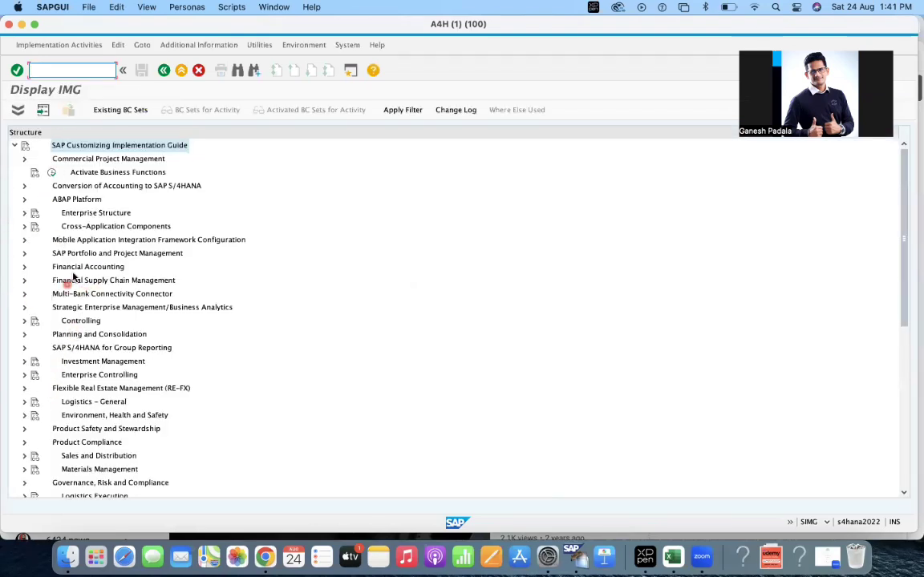
click(87, 403)
click(92, 471)
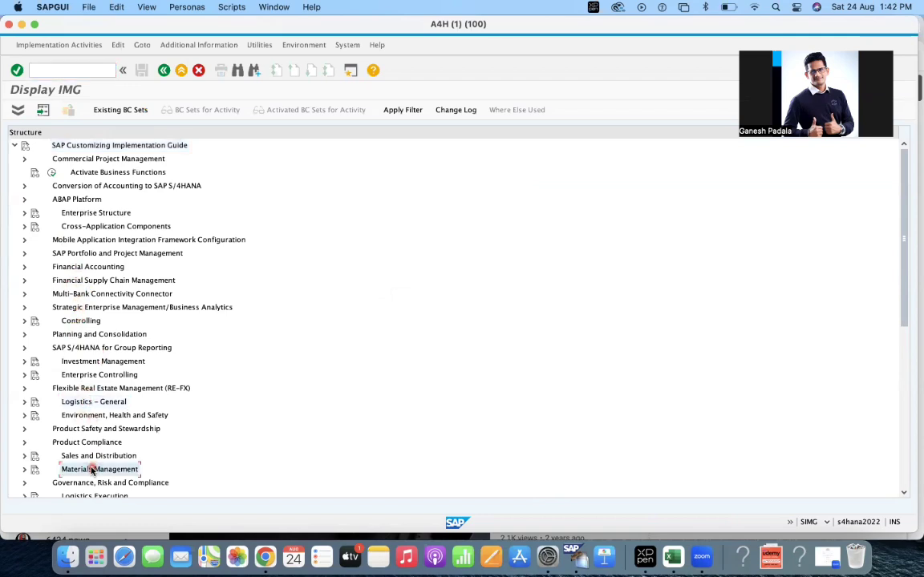
click(239, 71)
text(Mate)
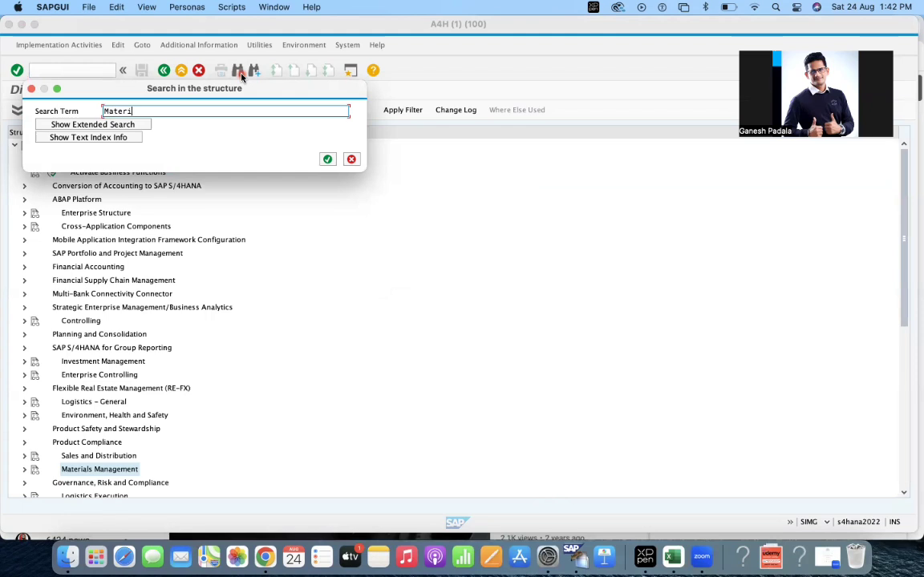
- Search the customizing guide for 'Material Group', then bring the Excel activities list forward
text(rial Group)
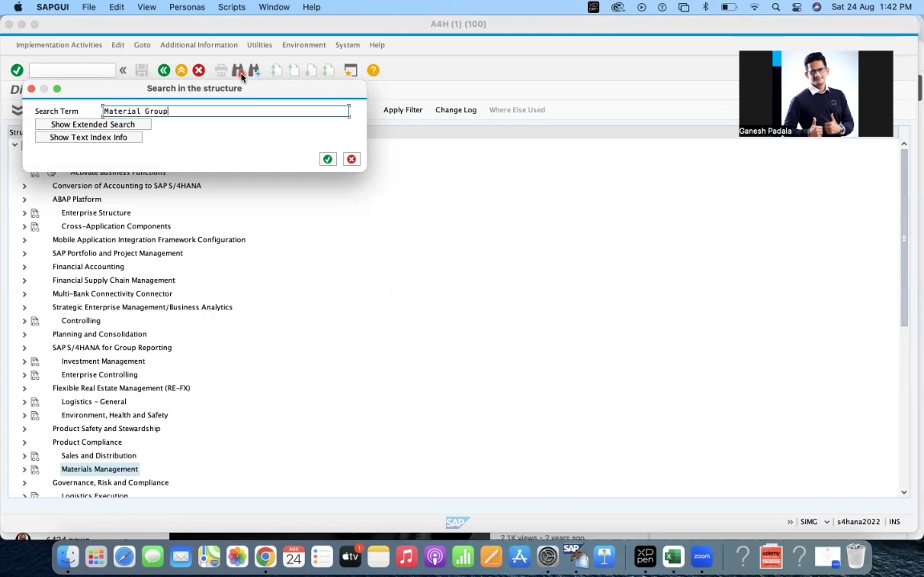
key(Return)
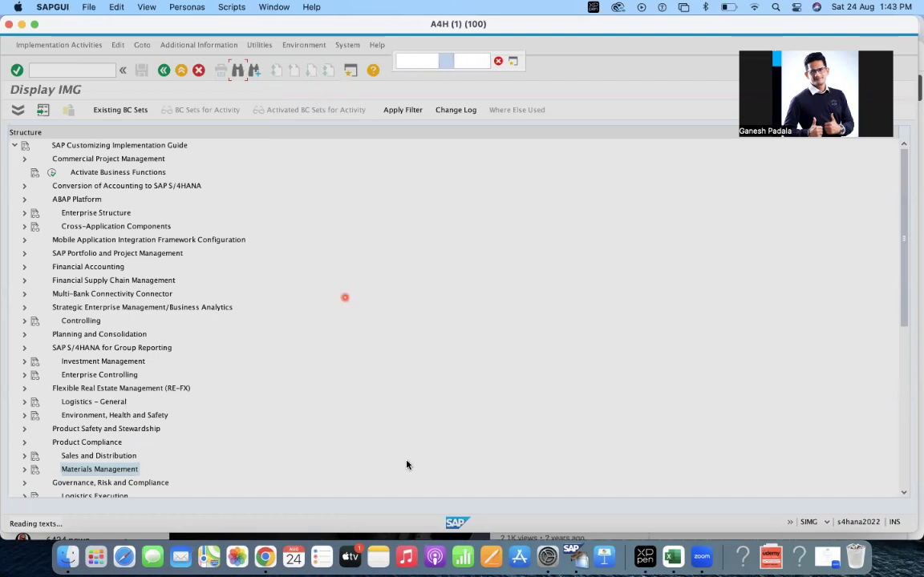
click(673, 557)
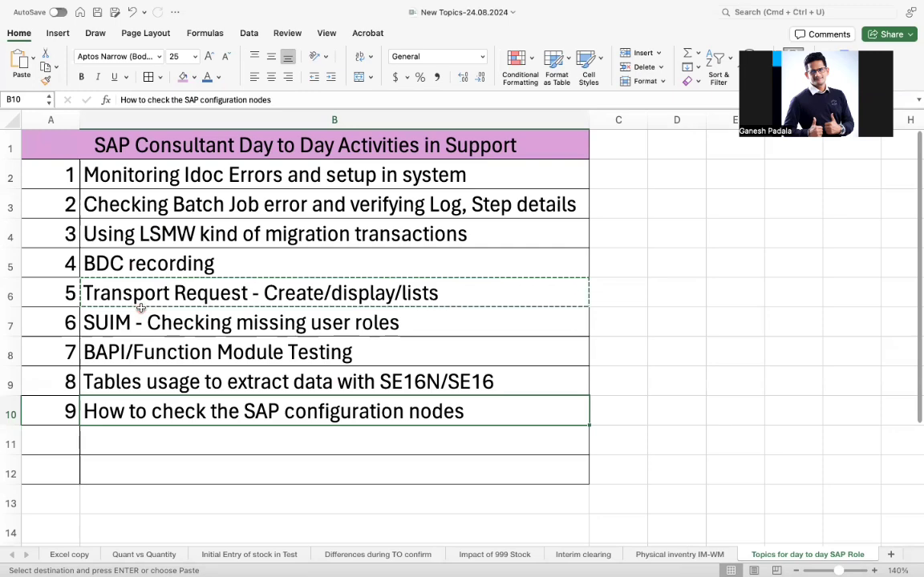
- Switch to Chrome's 'Unlock Big Savings' discounted SAP courses blog post
key(ctrl+Left)
key(super+Tab)
key(super+Tab)
key(Tab)
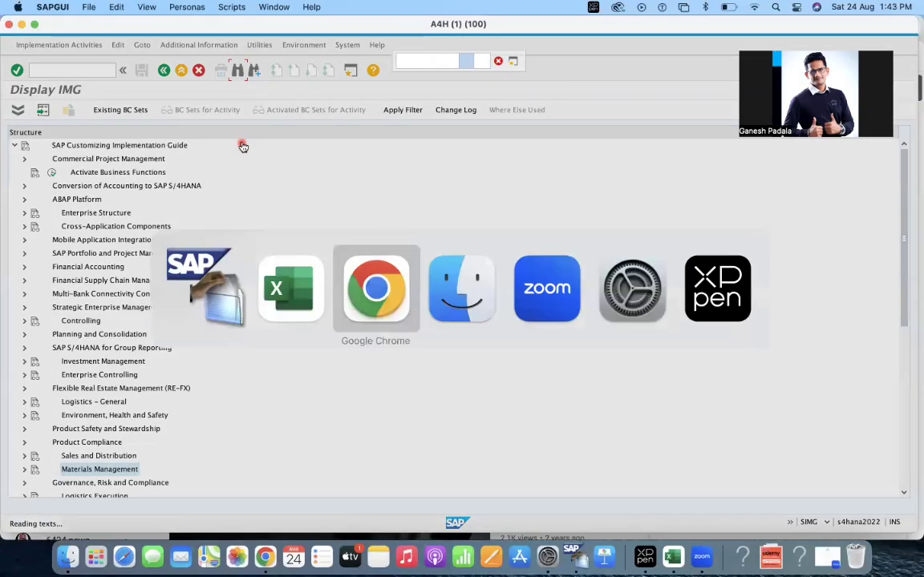
click(419, 31)
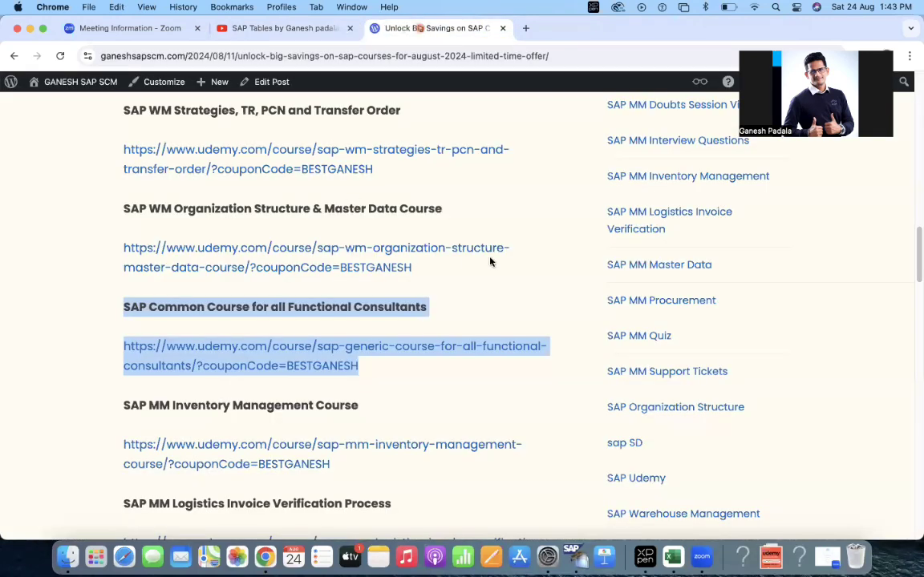
- Highlight the SAP ECC and S/4 HANA Differences course heading and its link
scroll(461, 406, down, 3)
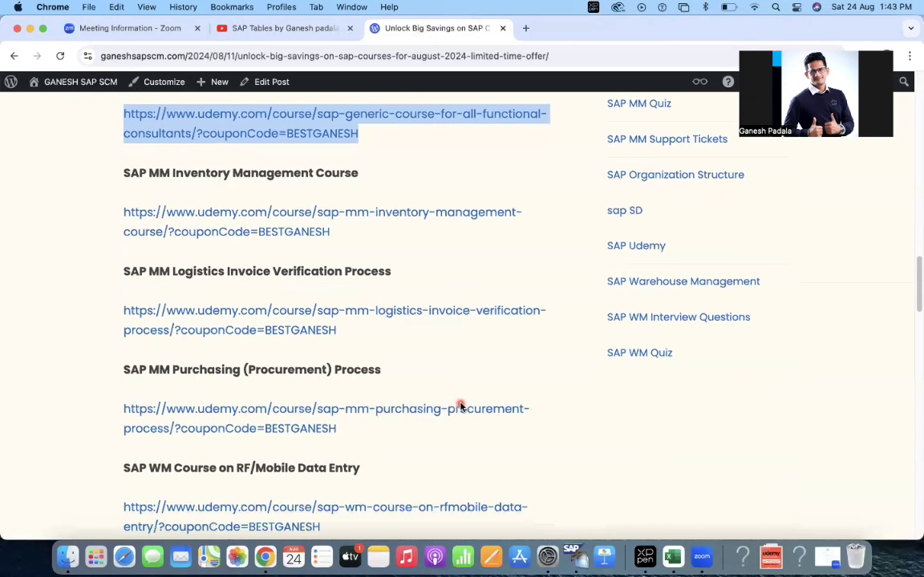
scroll(434, 345, up, 3)
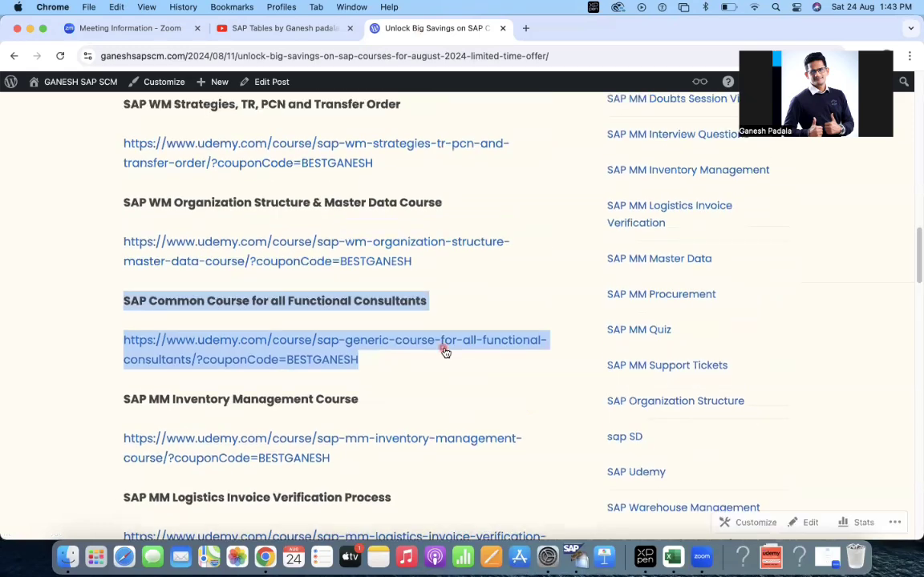
scroll(443, 350, down, 5)
scroll(445, 350, up, 15)
scroll(445, 351, up, 6)
scroll(447, 356, down, 6)
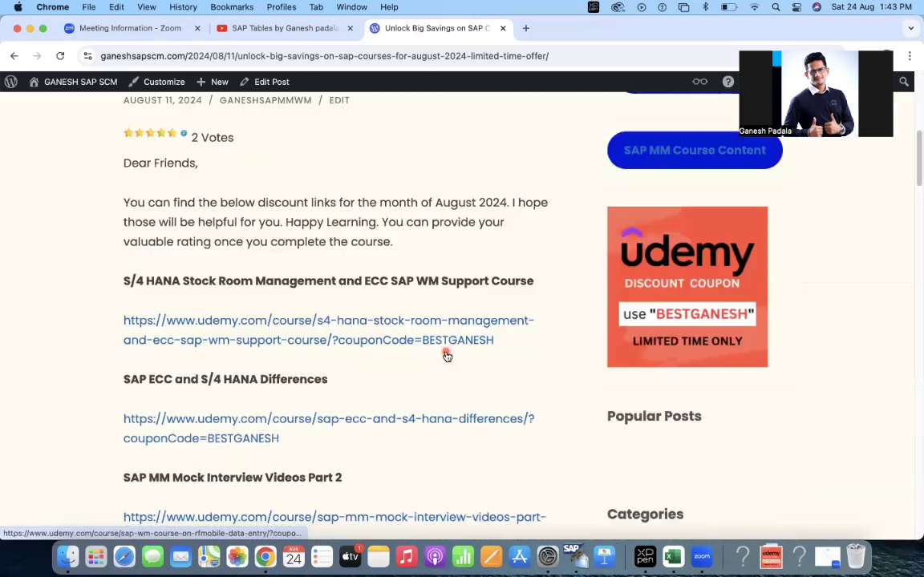
scroll(445, 354, down, 2)
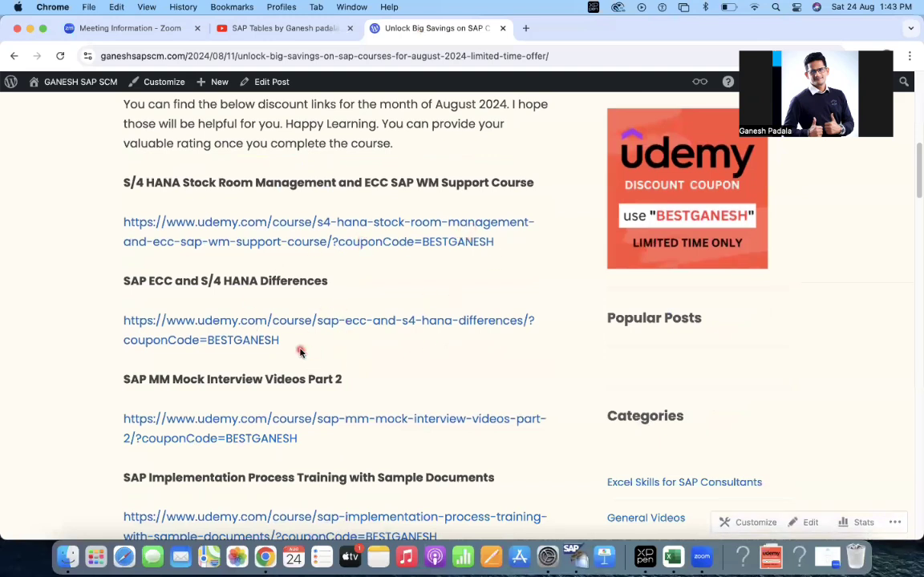
drag(300, 352, 67, 277)
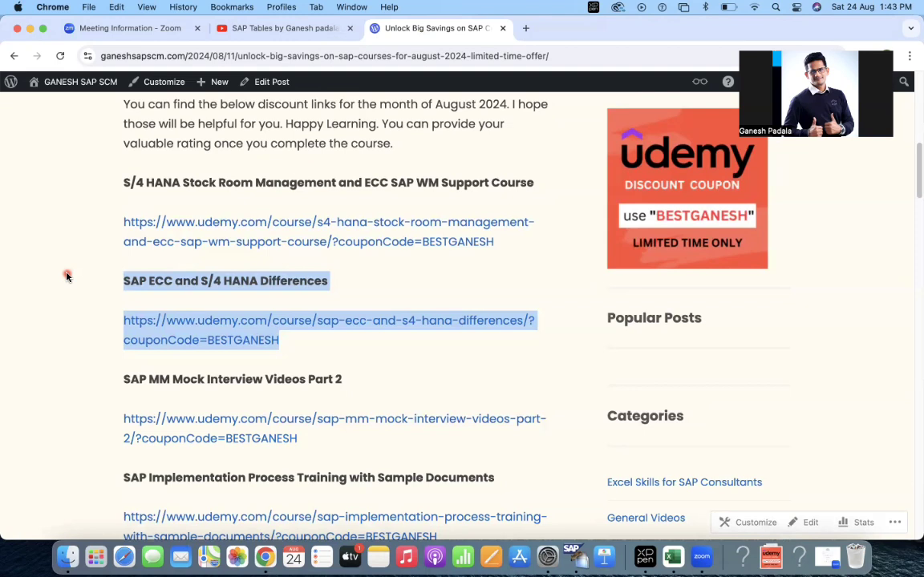
- Revisit the 'SAP Tables' YouTube results, then return to SAP GUI's Material Group hit list
click(289, 31)
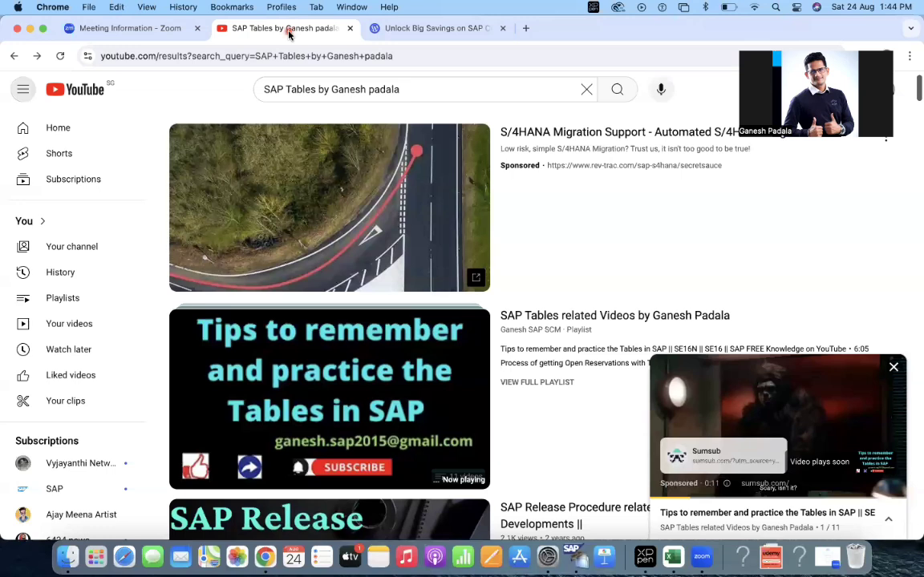
key(super+Tab)
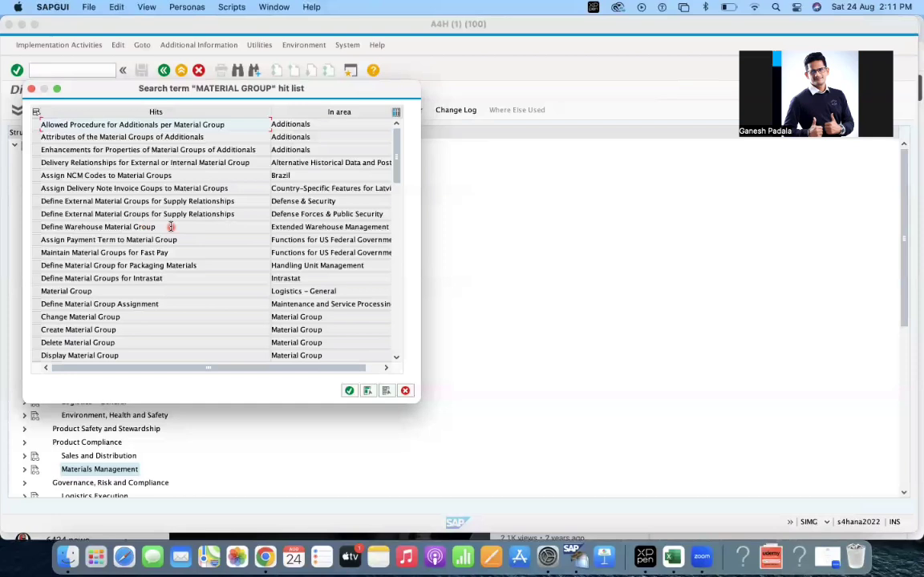
- Locate the Define Material Groups activity under Material Master in the configuration tree
click(396, 223)
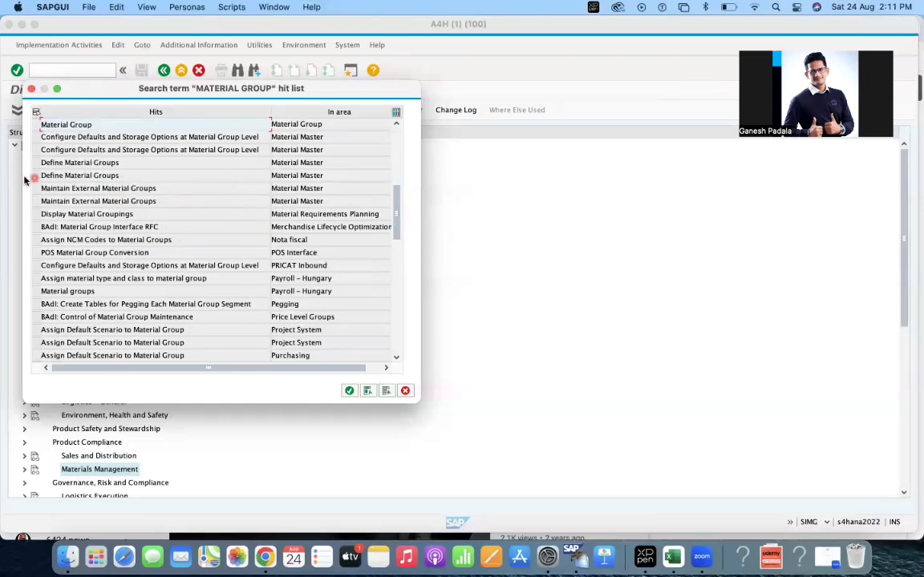
double_click(299, 163)
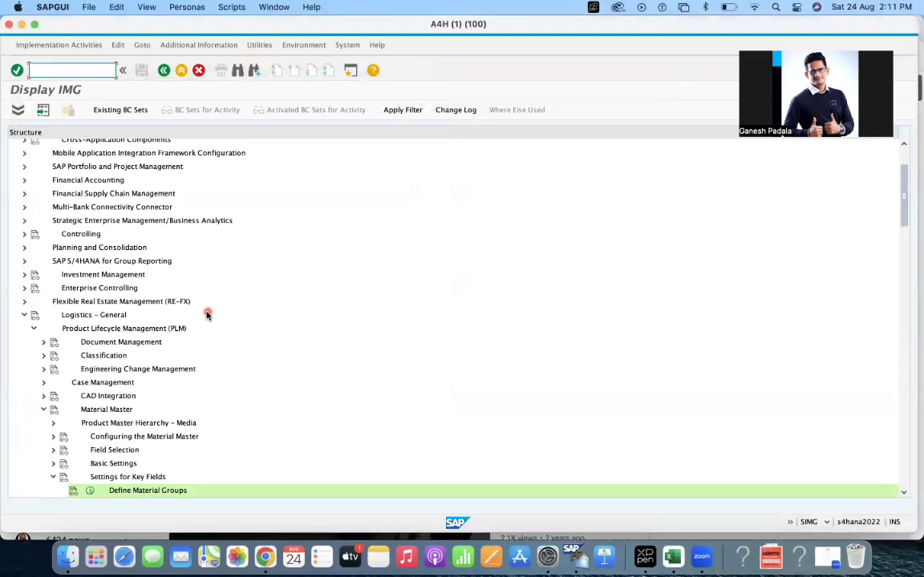
scroll(121, 377, up, 4)
scroll(125, 411, up, 2)
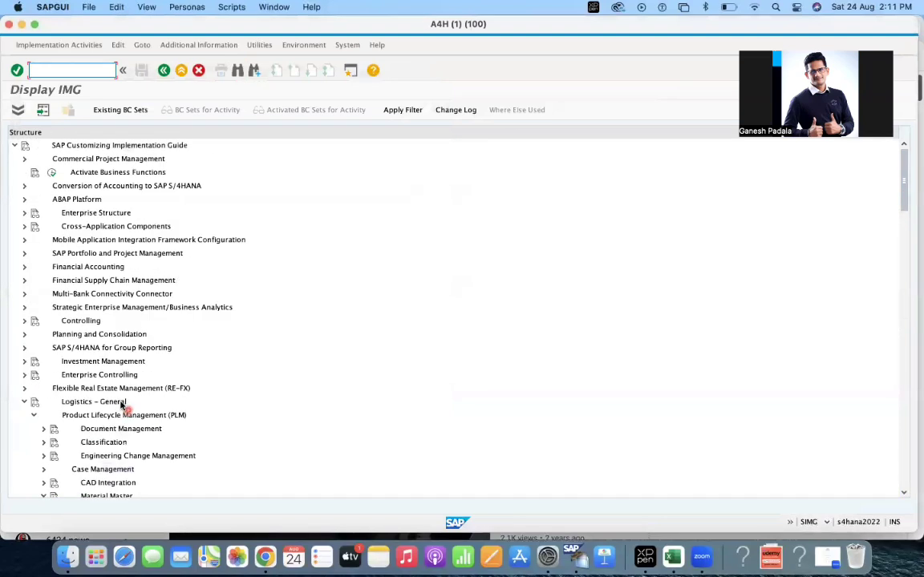
scroll(125, 377, down, 3)
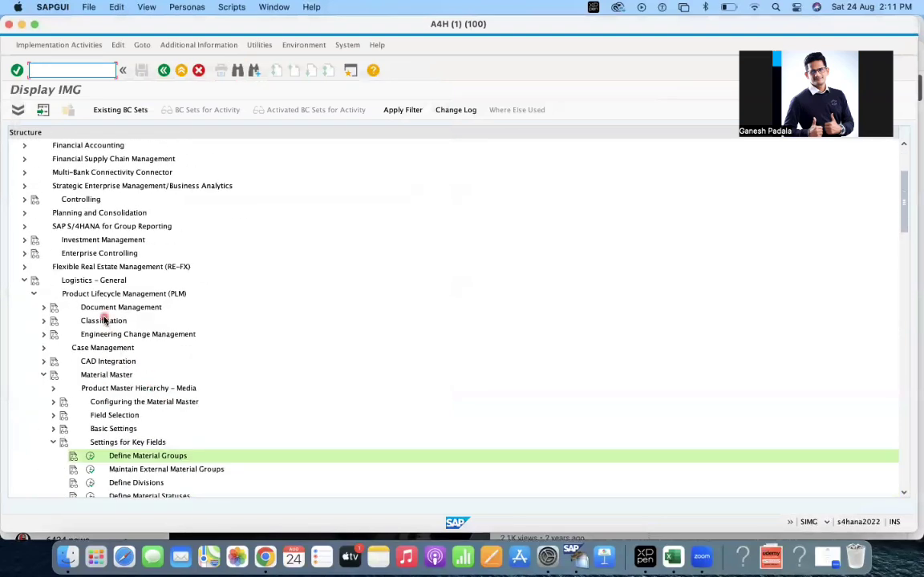
click(107, 376)
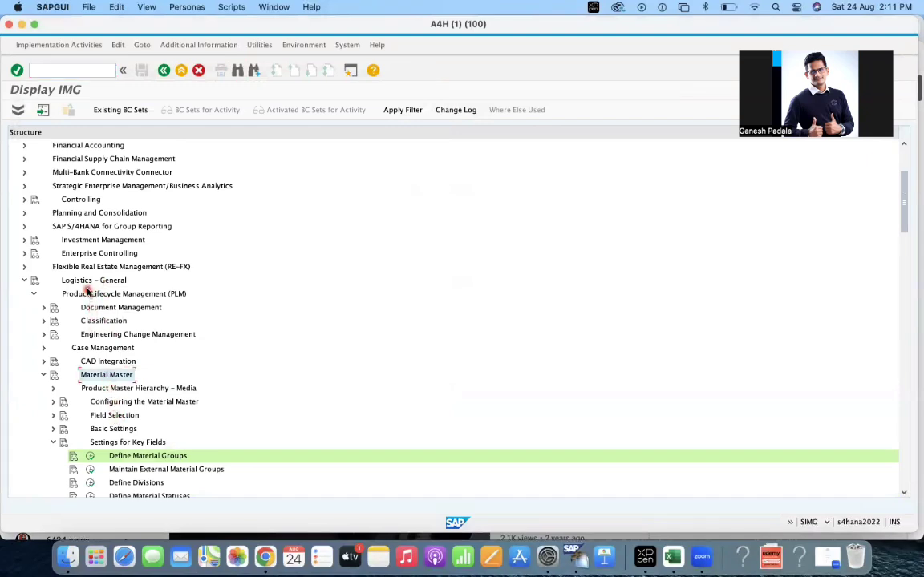
click(124, 456)
scroll(237, 453, up, 1)
scroll(237, 449, down, 5)
scroll(237, 449, down, 5)
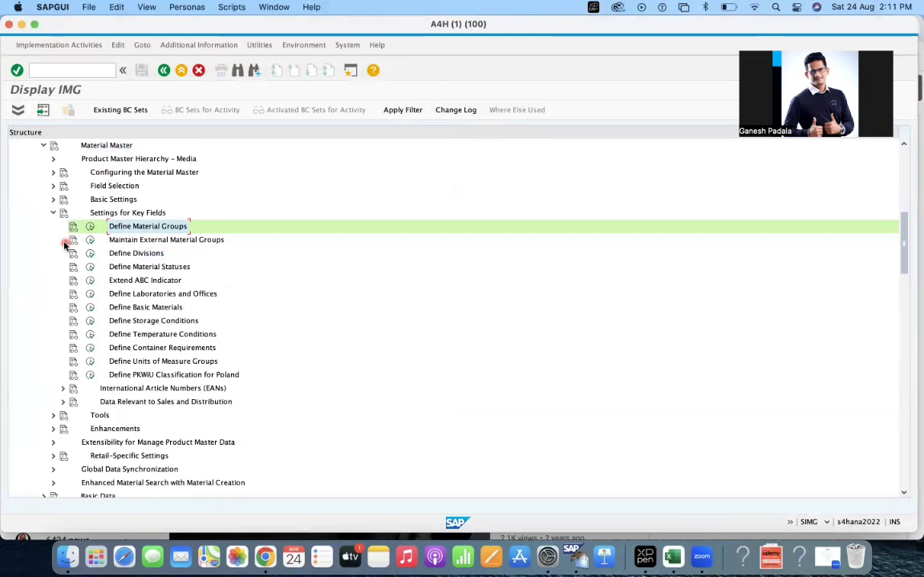
- Open General Table Display with /nse16n, then return to the Excel activities list
click(56, 72)
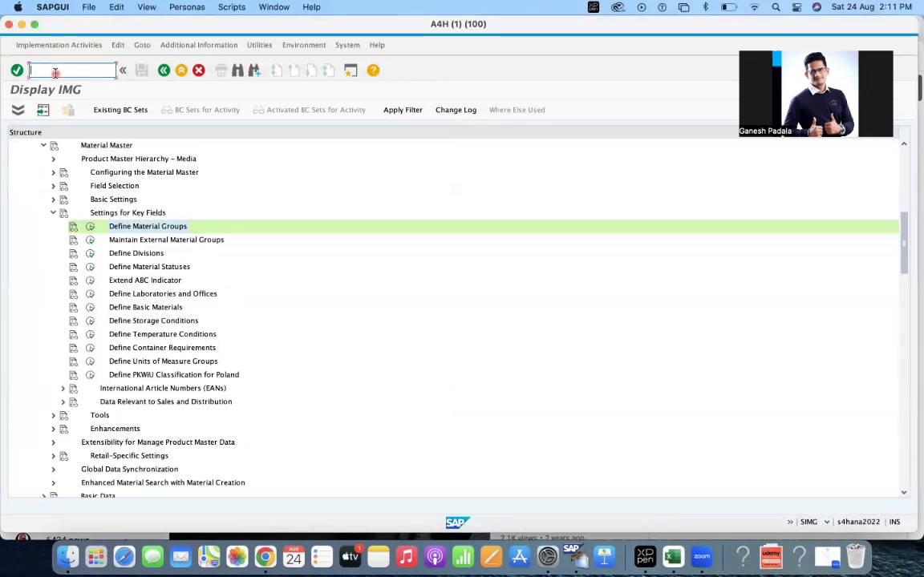
text(/nse1)
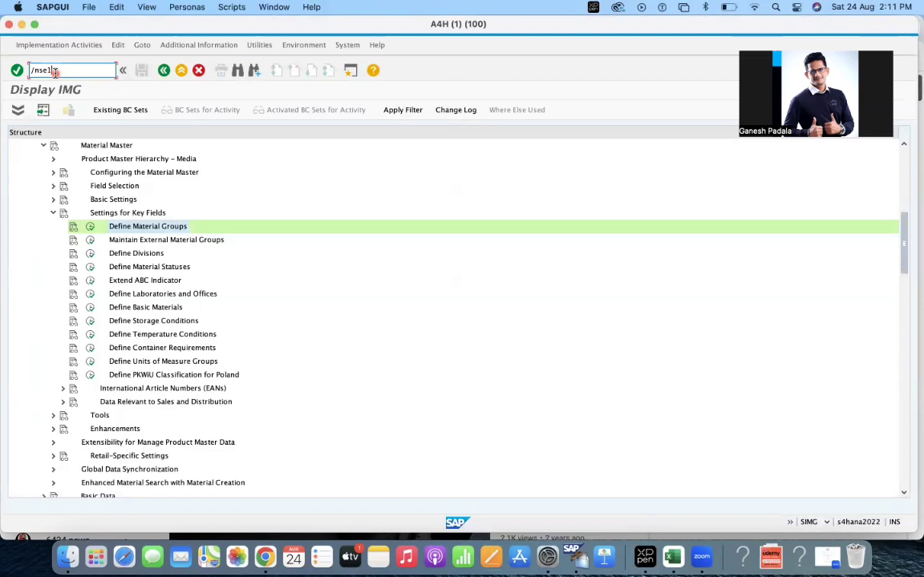
text(6n)
key(Return)
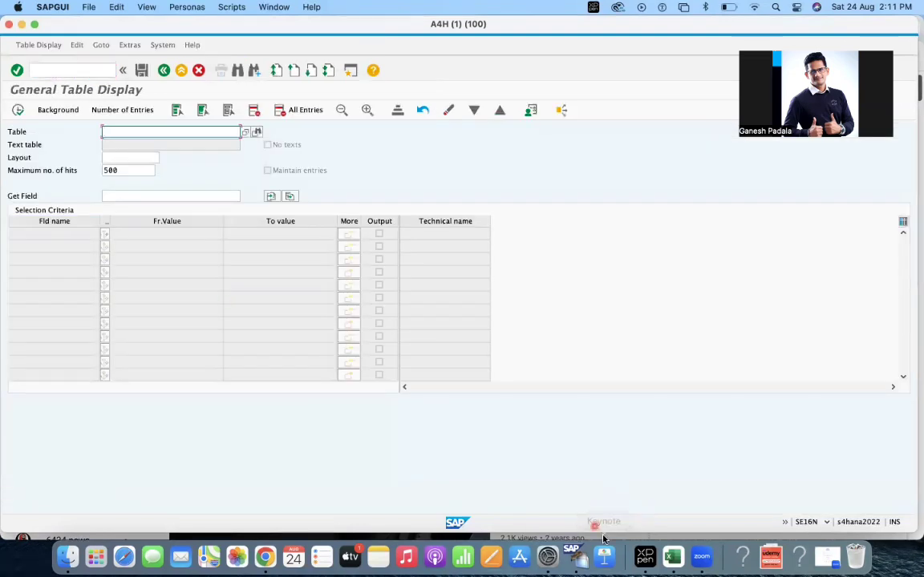
click(673, 556)
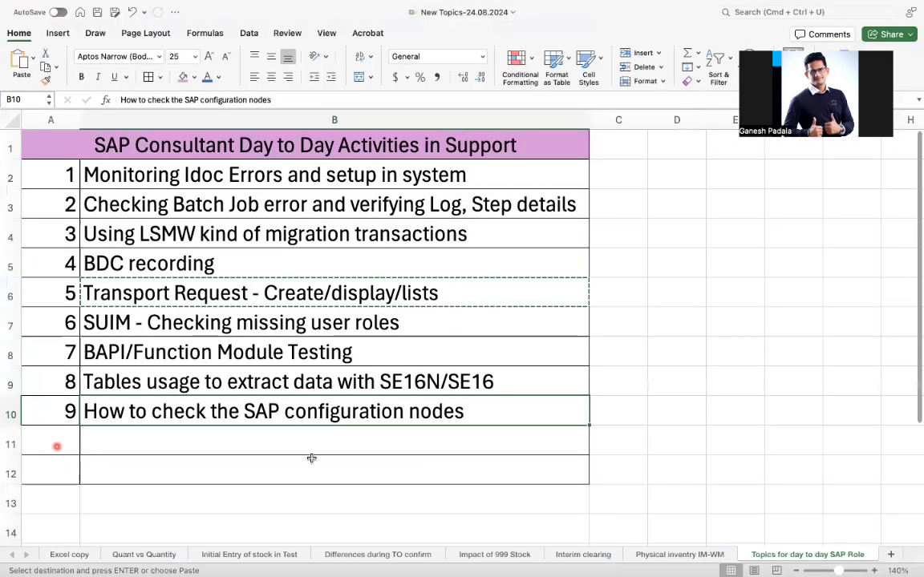
- Enter 10 in A11 and 'Finding Custom Programs and Transaction codes' in B11
text(10)
key(Tab)
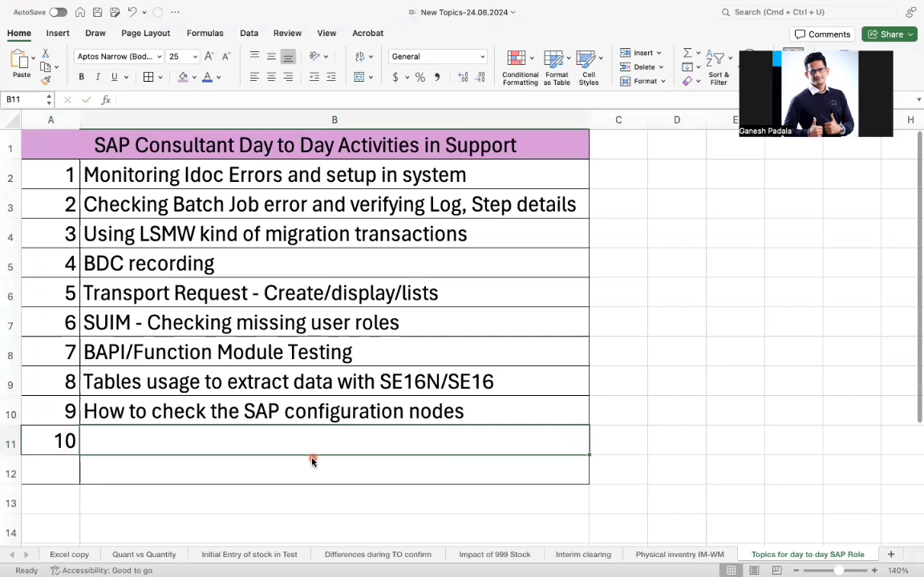
text(Fin)
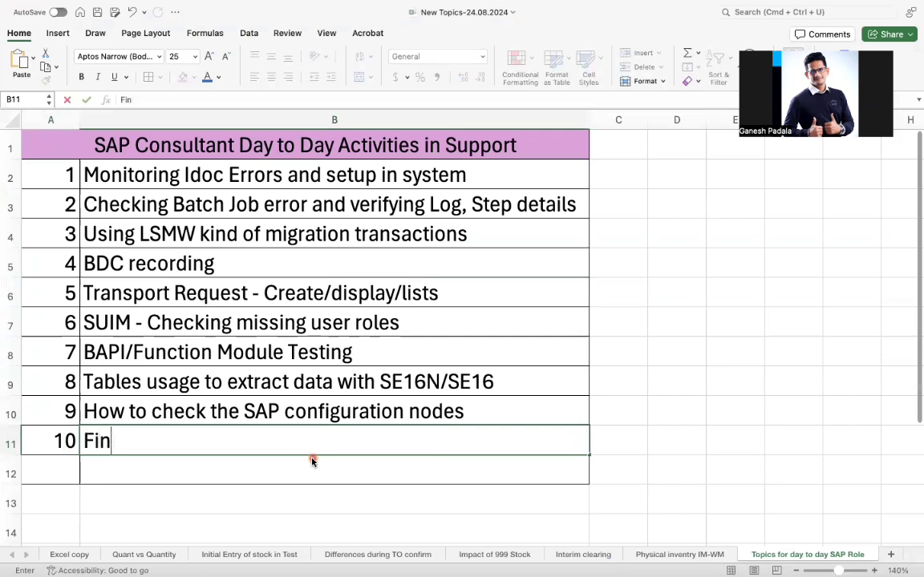
text(ding Custom )
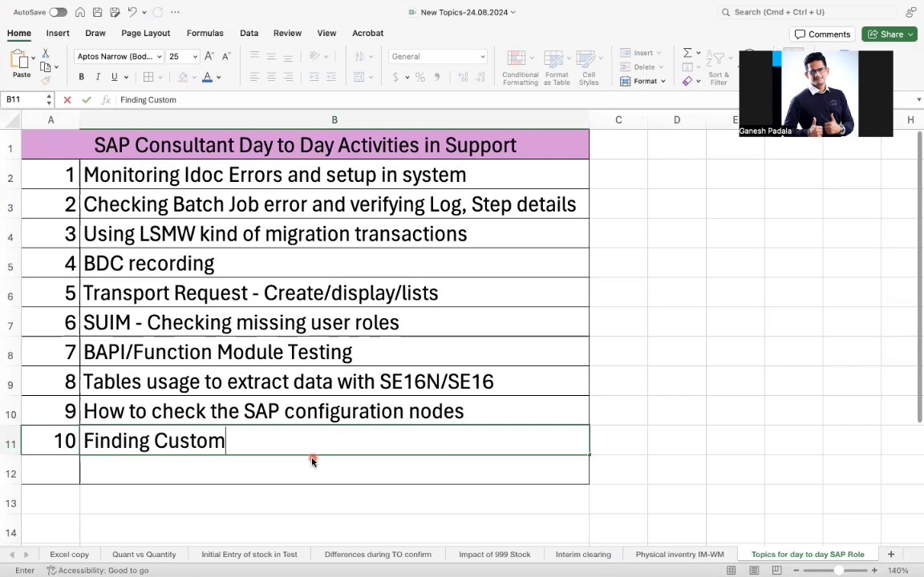
text(Programs a)
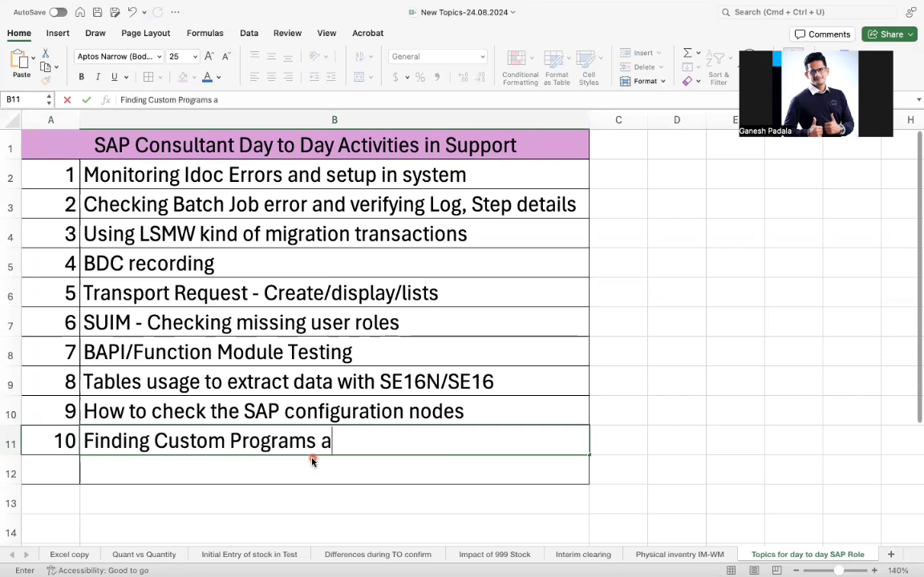
text(nd Transac)
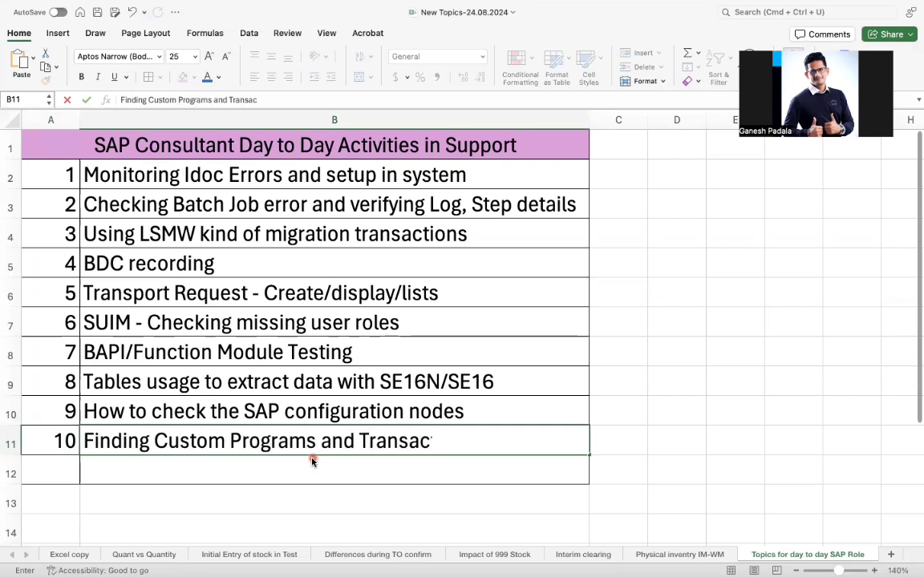
text(tion codes)
key(Return)
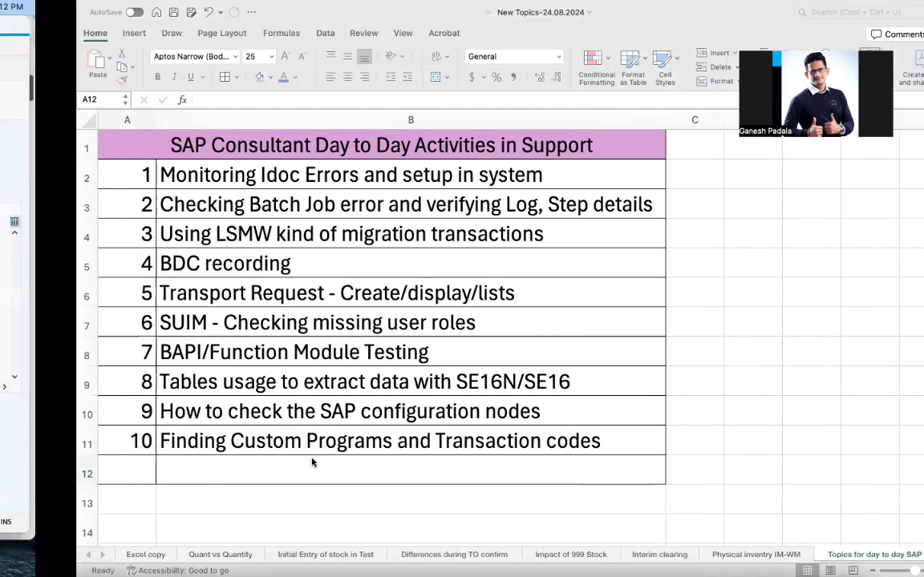
- Load table TSTC and list transaction codes matching Z*, finding only Z_CS11
text(ts)
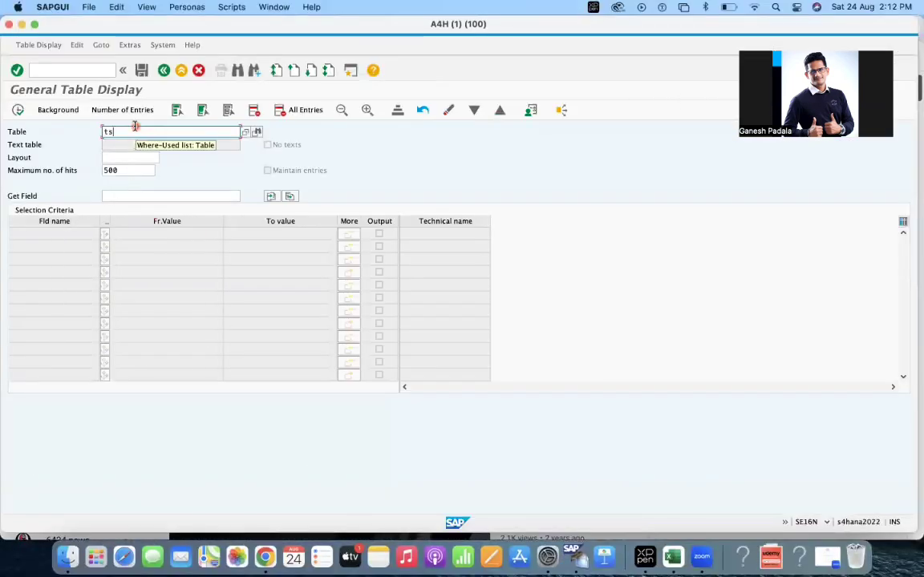
text(tc)
key(Return)
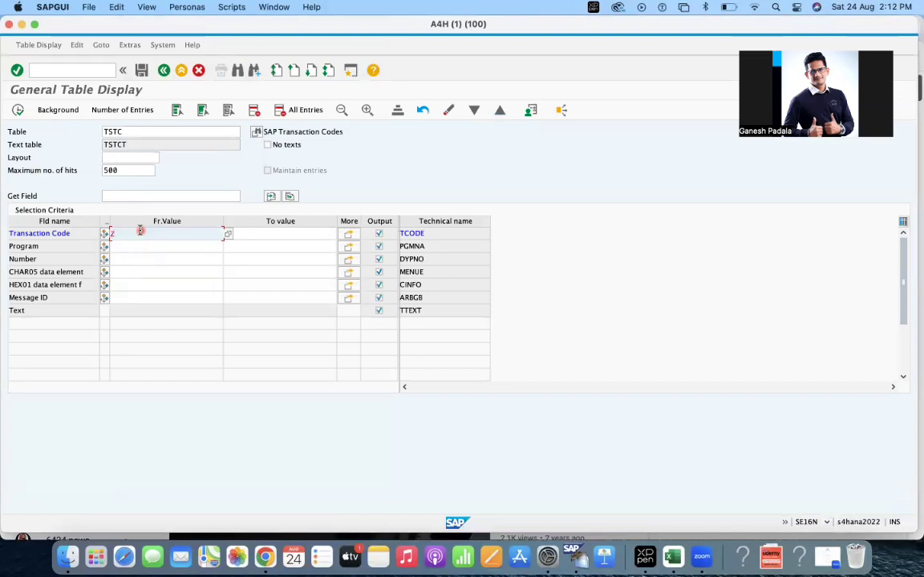
text(*)
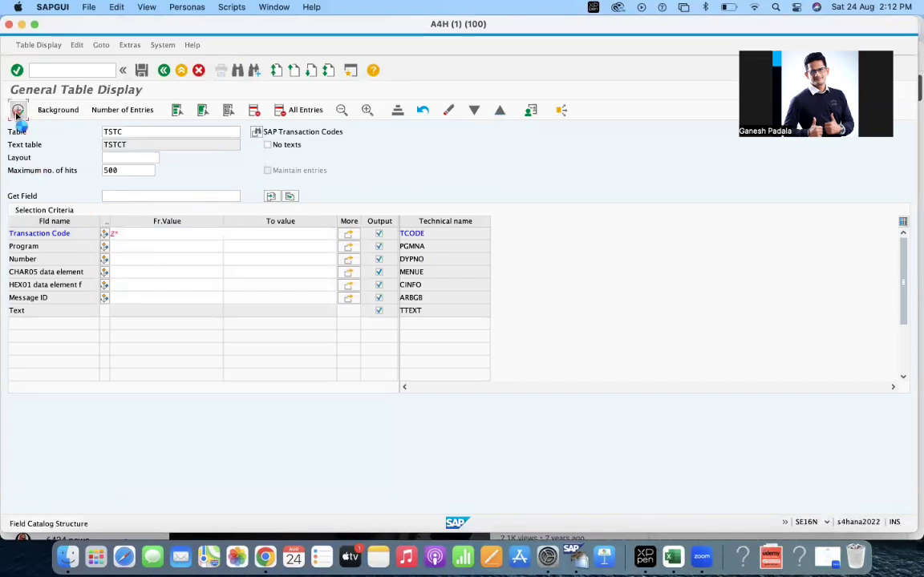
click(18, 110)
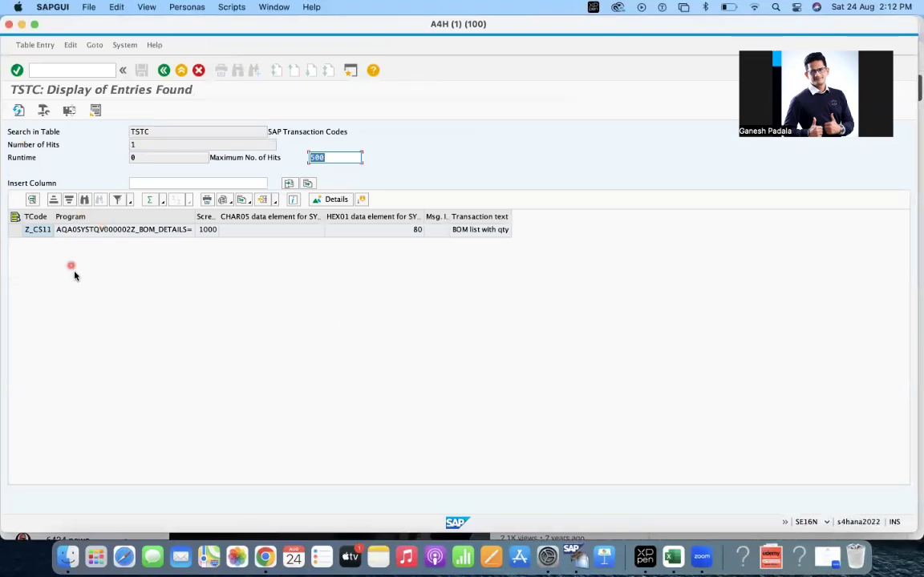
- Narrow the transaction code filter to Z*MM*, which returns no matches
click(163, 70)
click(148, 233)
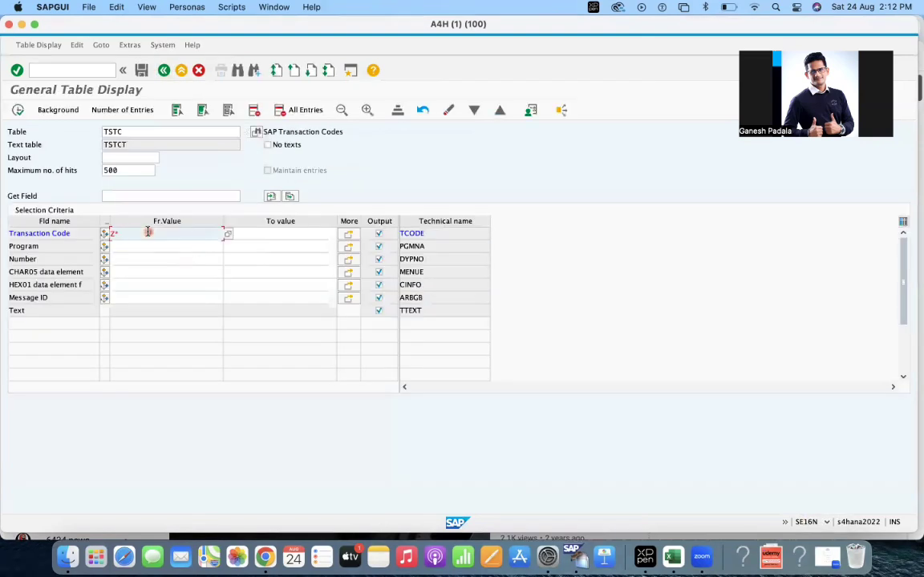
text(MM*)
click(17, 110)
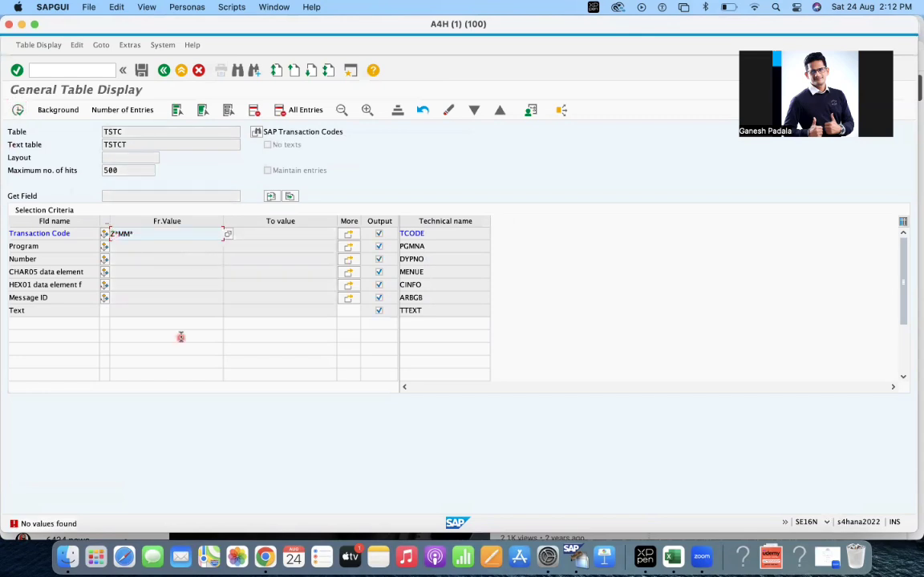
click(114, 233)
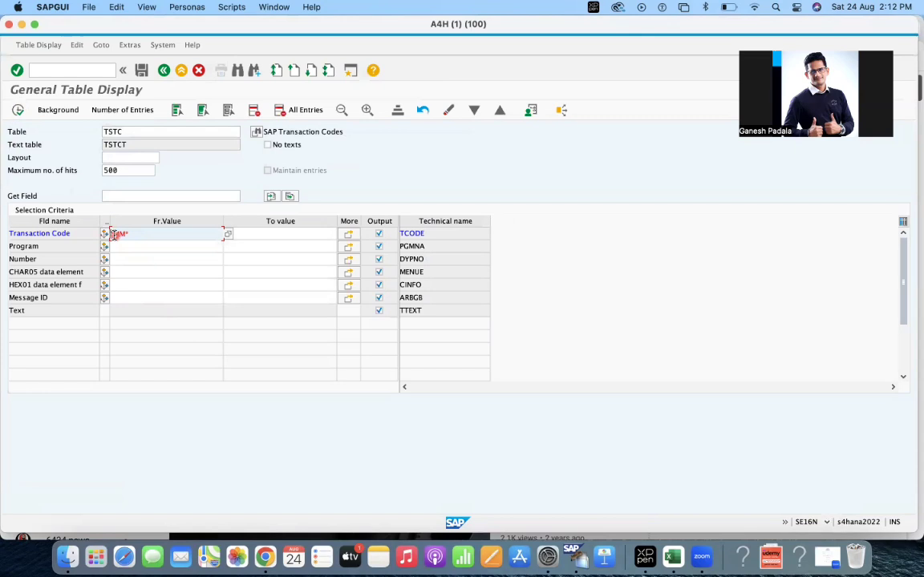
double_click(114, 233)
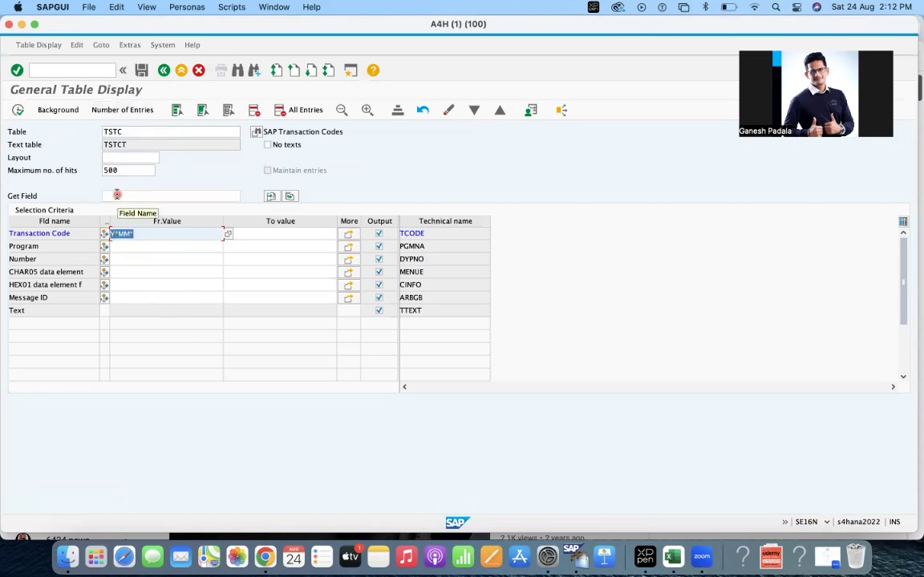
click(119, 130)
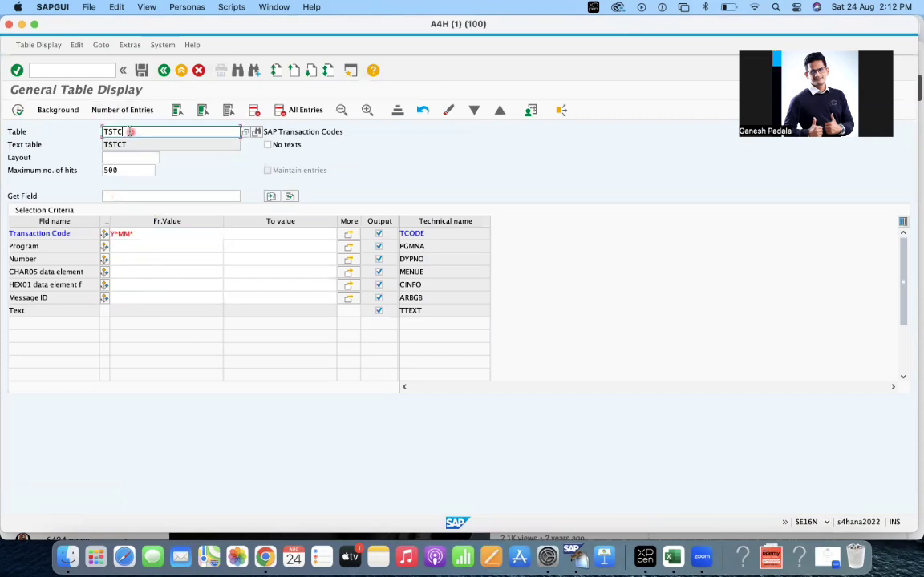
click(69, 72)
- Restart SE16N and search tables matching Z*MM*, dismissing the no-matches result
text(/nse1)
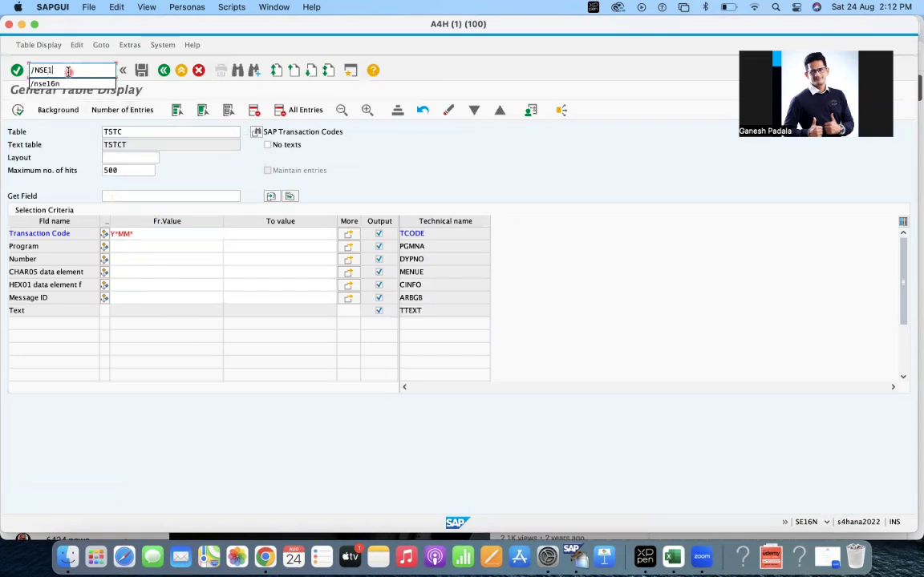
text(6n)
key(Return)
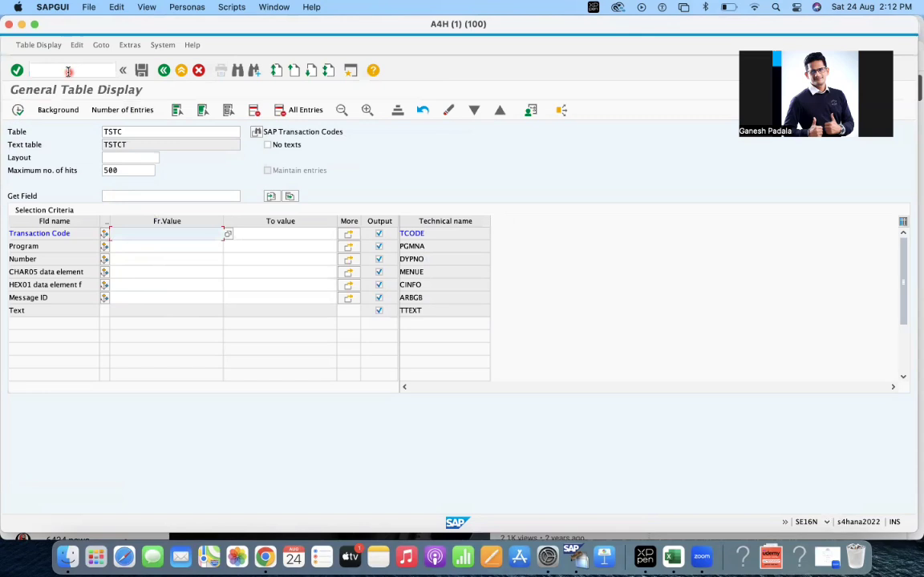
double_click(128, 133)
text(T)
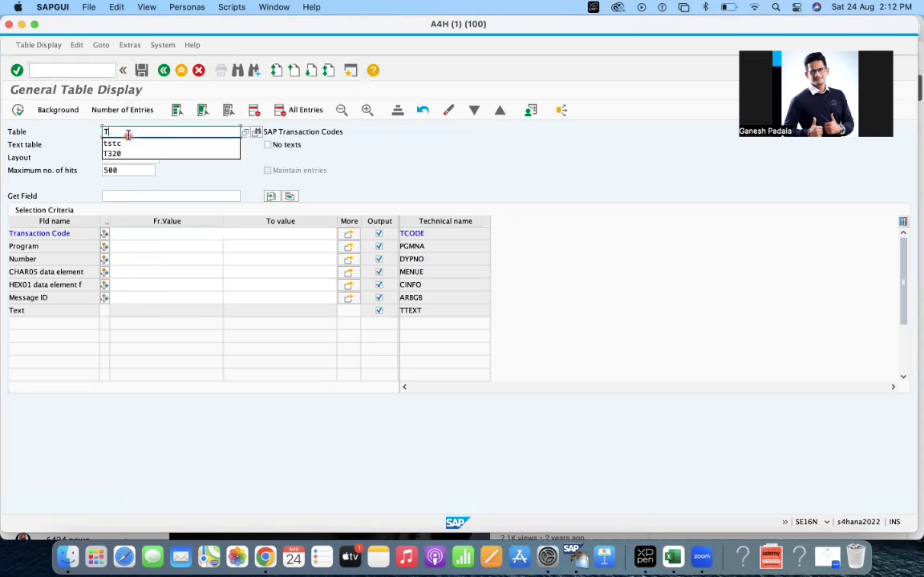
key(BackSpace)
text(Z*)
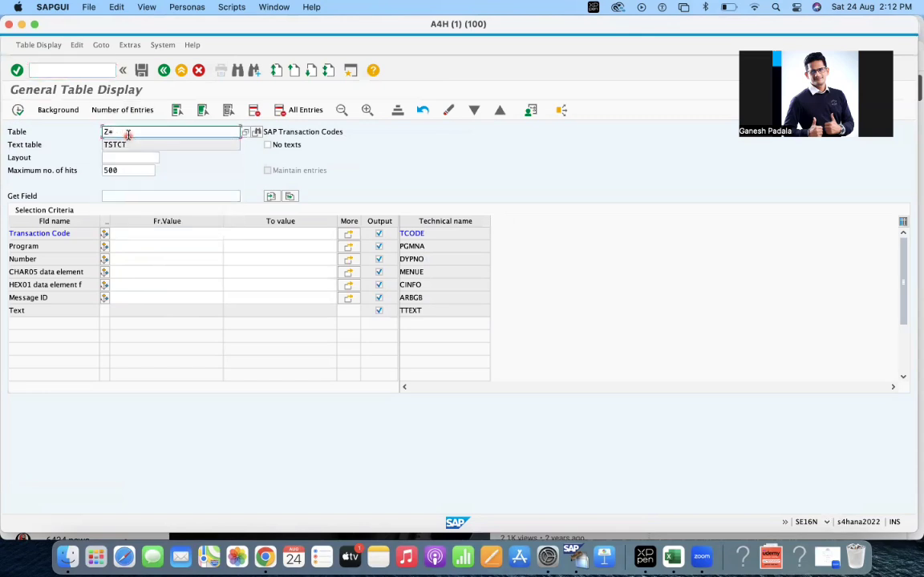
text(MM*)
click(244, 131)
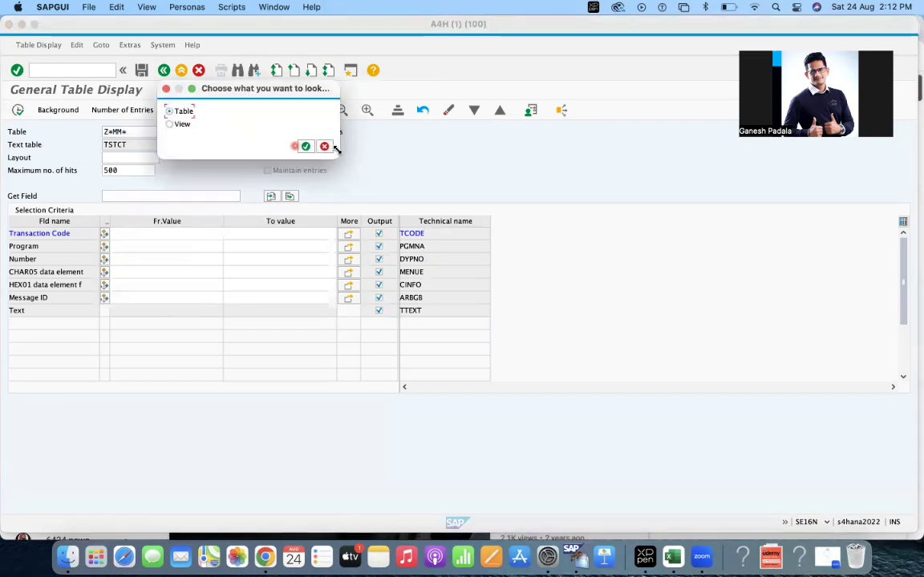
click(309, 146)
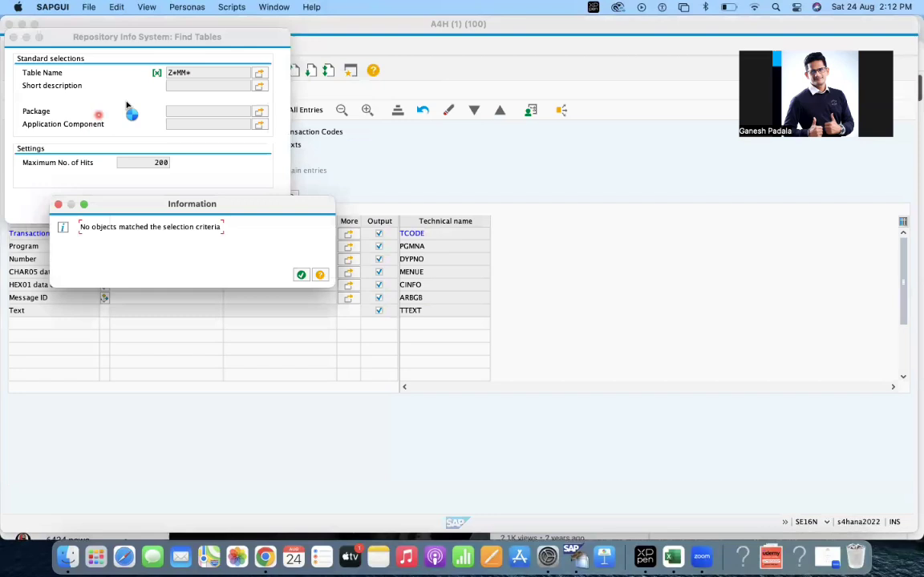
click(302, 275)
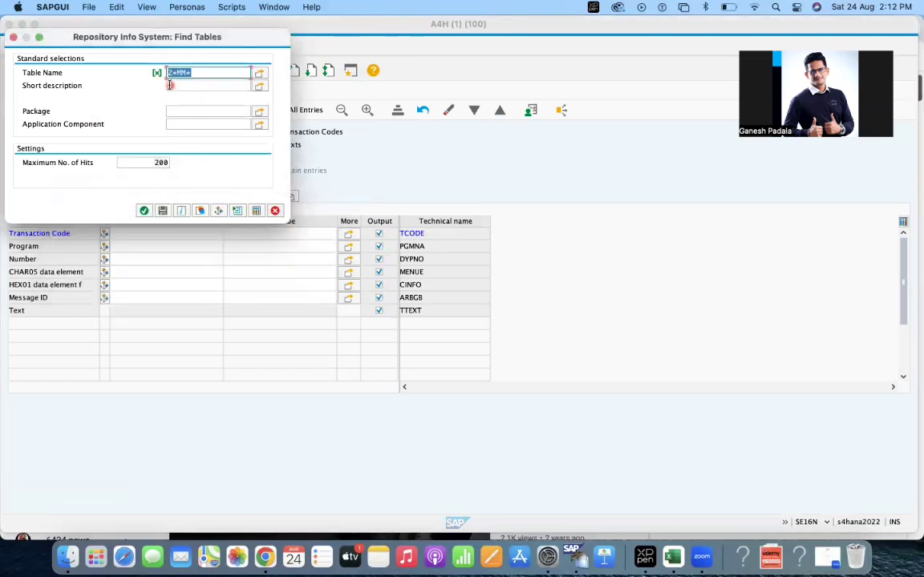
click(276, 211)
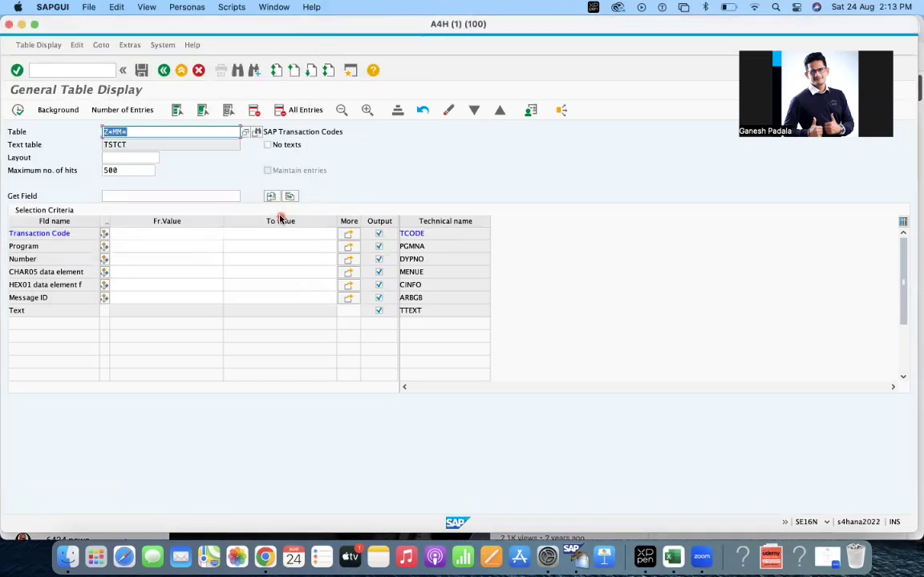